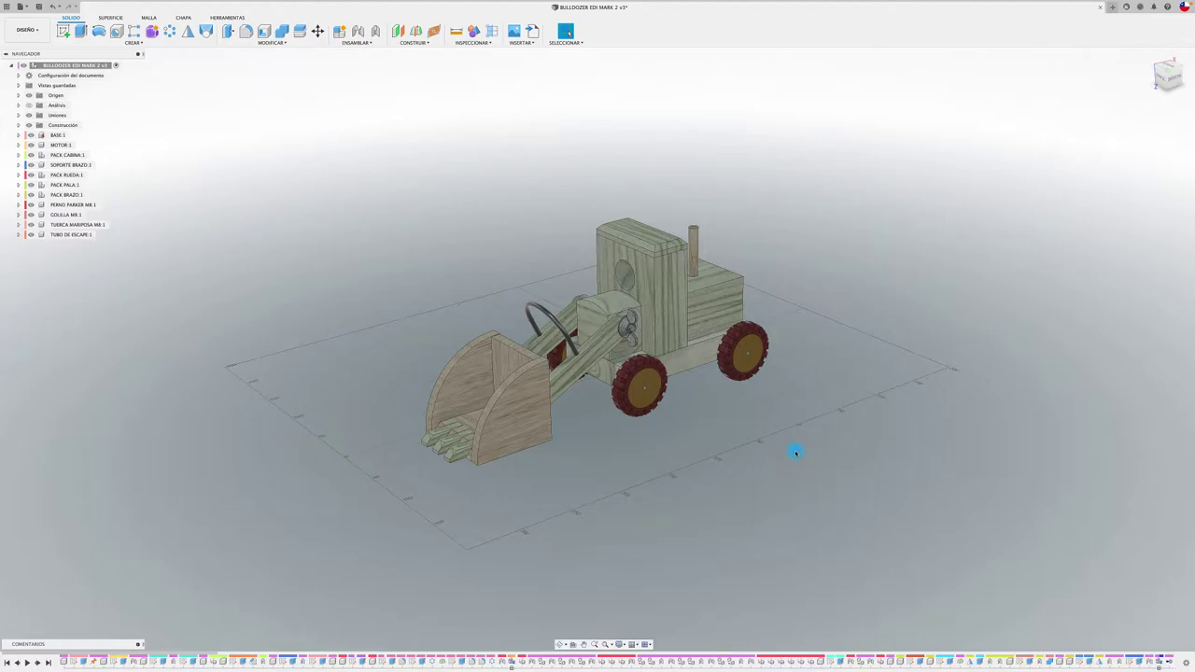
Orbit the bulldozer and show the workspace list with Animation among the choices
{"action": "mouse_move", "coordinate": [795, 452]}
{"action": "middle_mouse_down", "text": "shift"}
{"action": "mouse_move", "coordinate": [1, 374]}
{"action": "mouse_move", "coordinate": [28, 112]}
{"action": "middle_mouse_up", "text": "shift"}
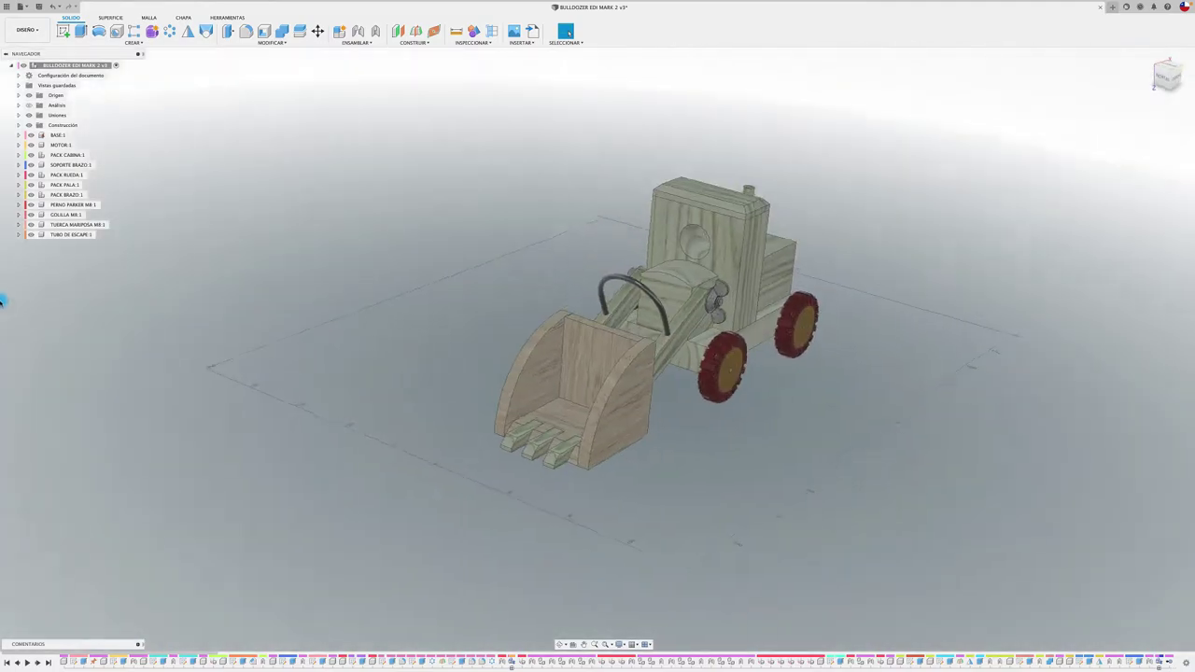
{"action": "left_click", "coordinate": [33, 30]}
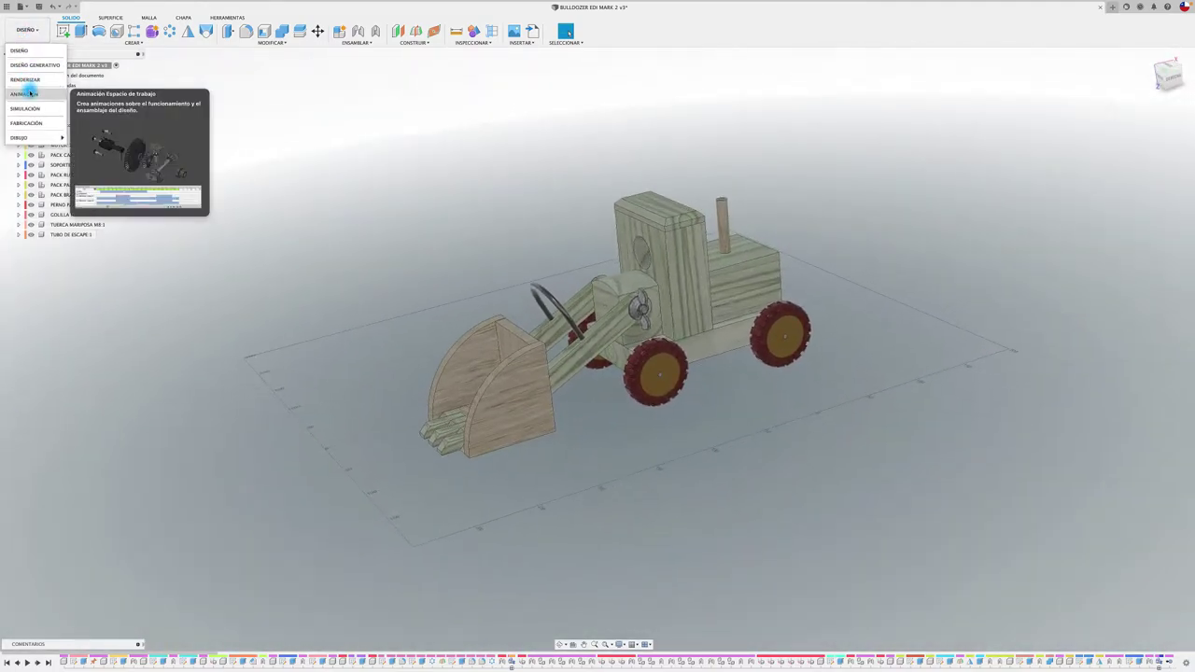
Switch from the Design workspace to the Animation workspace
{"action": "left_click", "coordinate": [30, 93]}
{"action": "left_click", "coordinate": [26, 31]}
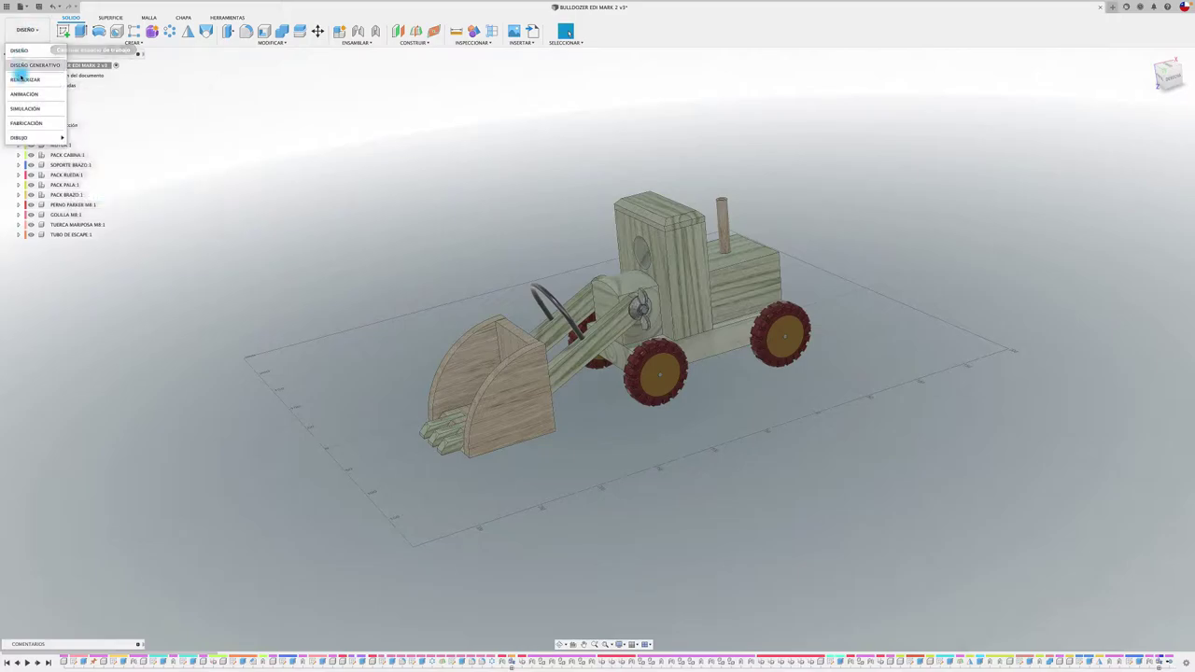
{"action": "left_click", "coordinate": [33, 94]}
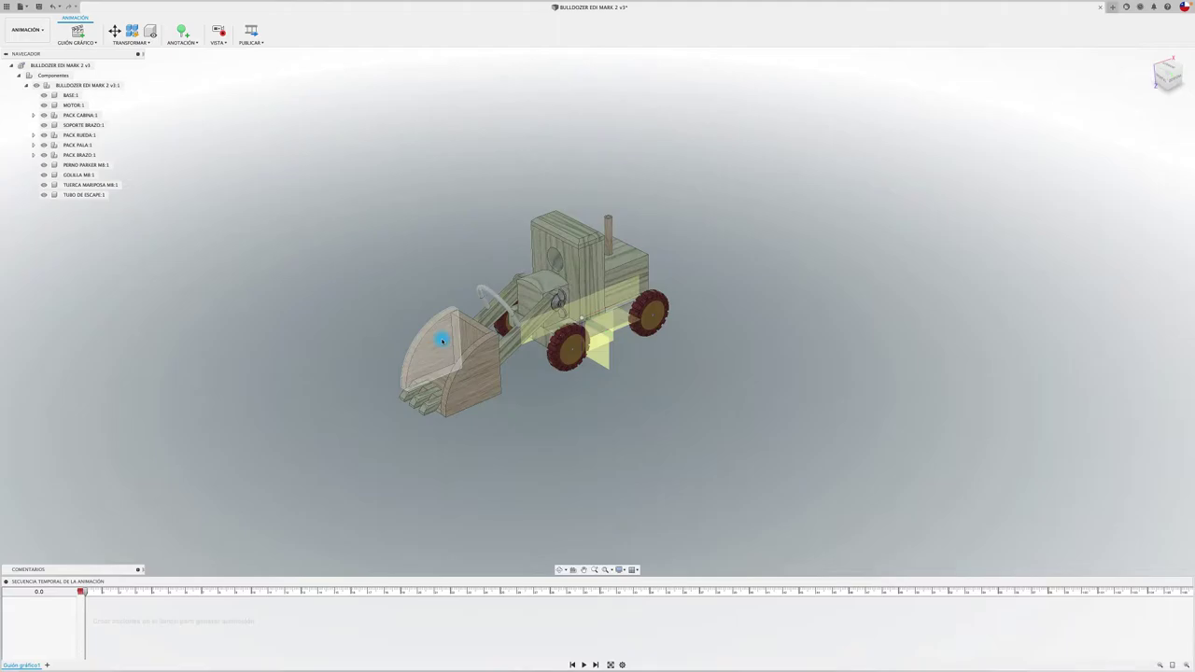
Turn the camera to a preset corner view and adjust the zoom
{"action": "left_click", "coordinate": [1159, 101]}
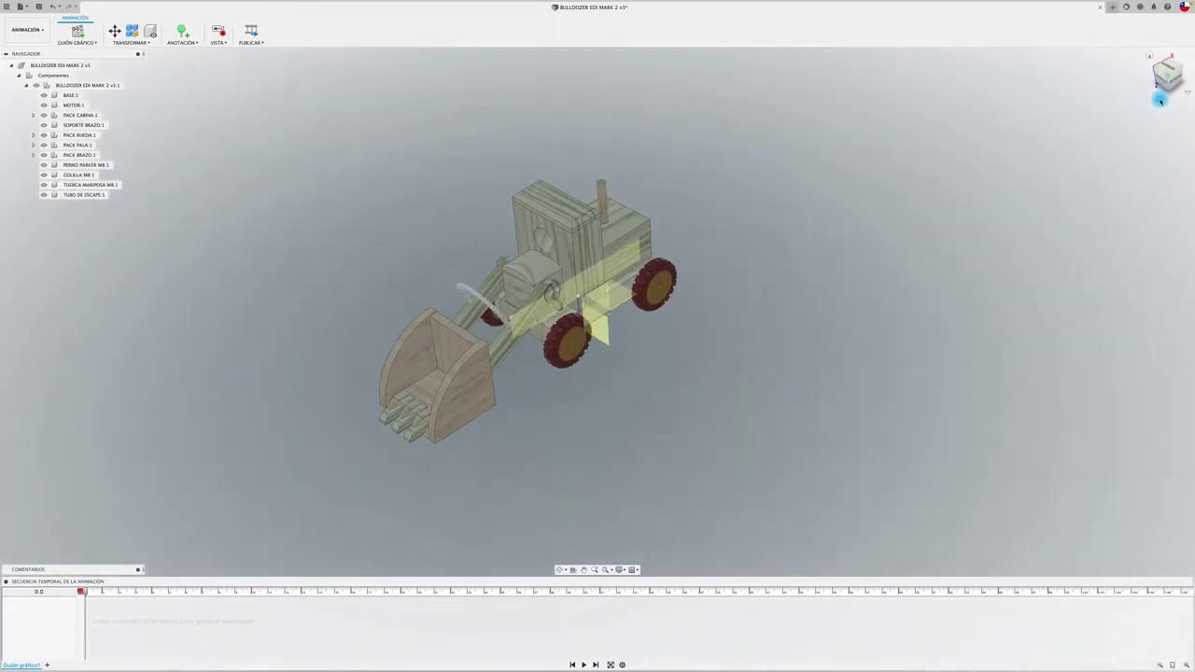
{"action": "scroll", "coordinate": [920, 189], "scroll_direction": "up", "scroll_amount": 4}
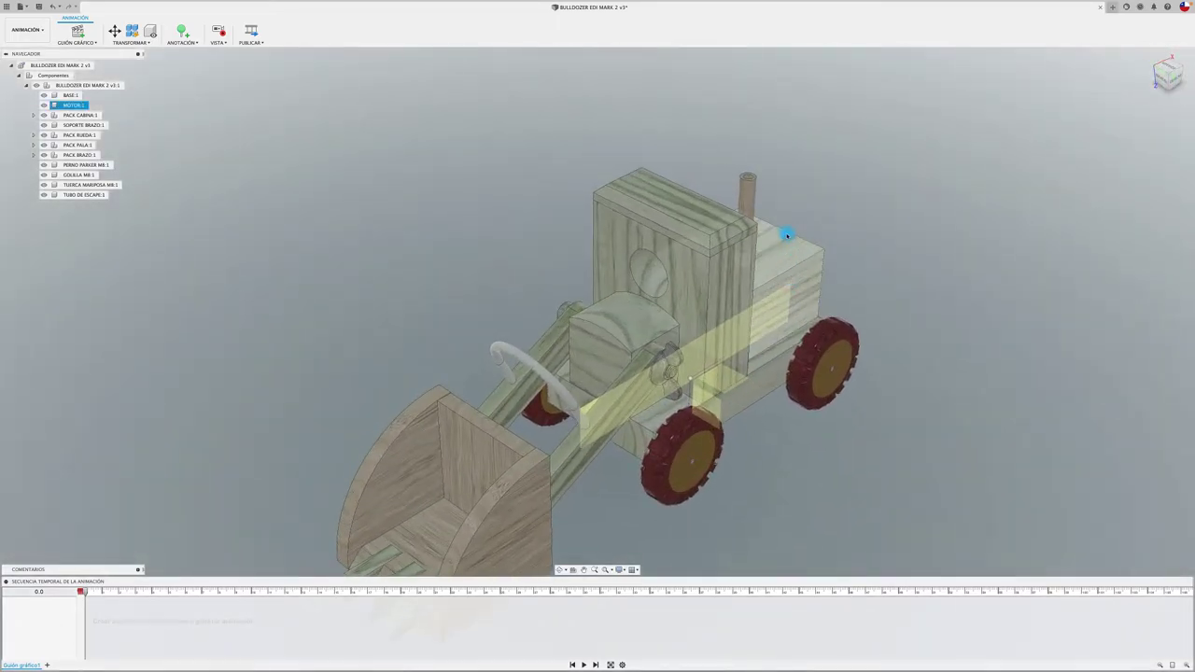
{"action": "scroll", "coordinate": [787, 235], "scroll_direction": "down", "scroll_amount": 3}
{"action": "scroll", "coordinate": [775, 237], "scroll_direction": "down", "scroll_amount": 3}
{"action": "scroll", "coordinate": [793, 248], "scroll_direction": "down", "scroll_amount": 3}
Zoom in and pan the bulldozer down and left to frame it
{"action": "left_click", "coordinate": [805, 258]}
{"action": "scroll", "coordinate": [840, 256], "scroll_direction": "up", "scroll_amount": 2}
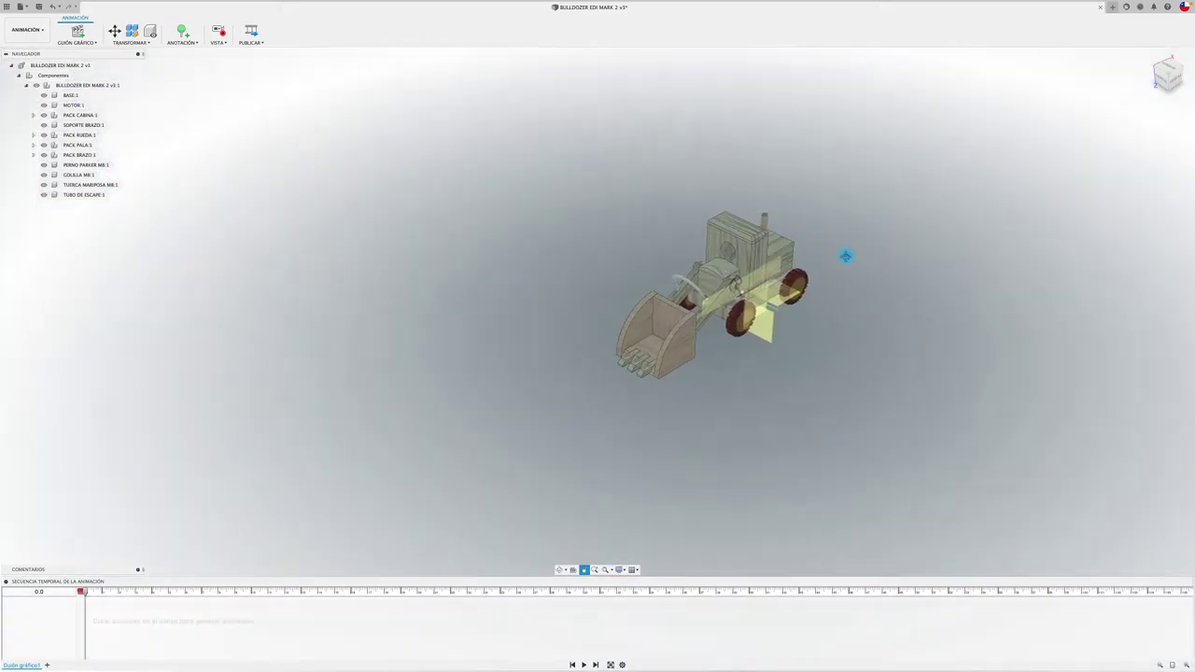
{"action": "mouse_move", "coordinate": [845, 256]}
{"action": "middle_mouse_down"}
{"action": "mouse_move", "coordinate": [547, 261]}
{"action": "mouse_move", "coordinate": [790, 234]}
{"action": "mouse_move", "coordinate": [771, 248]}
{"action": "middle_mouse_up"}
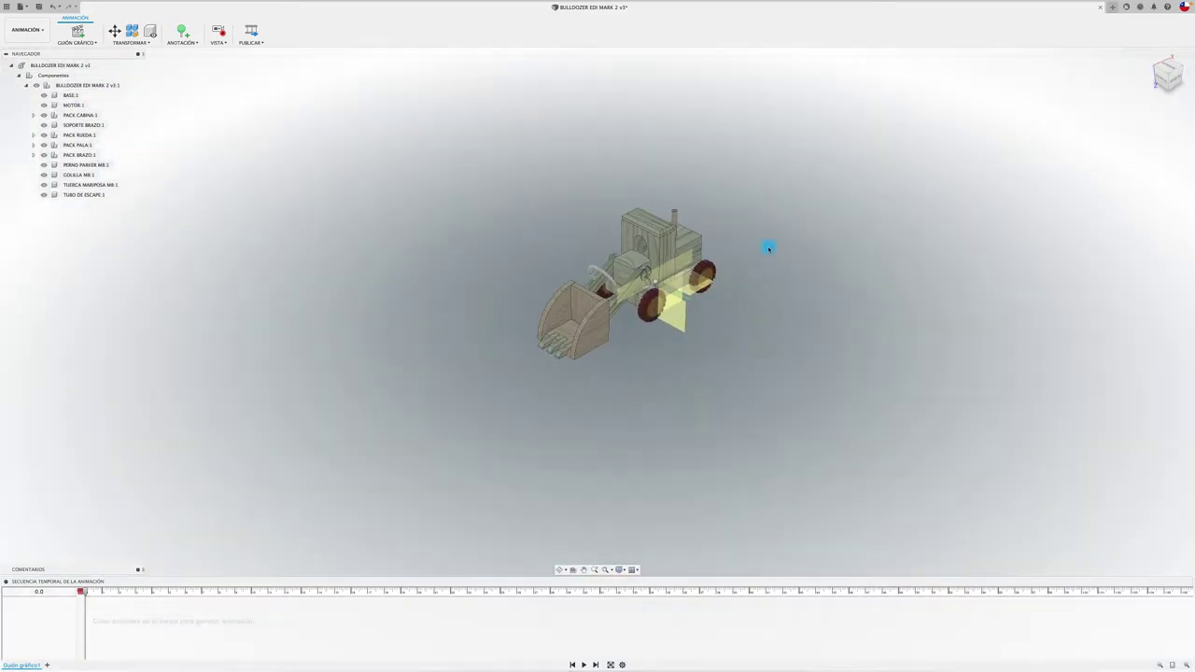
{"action": "scroll", "coordinate": [768, 247], "scroll_direction": "down", "scroll_amount": 2}
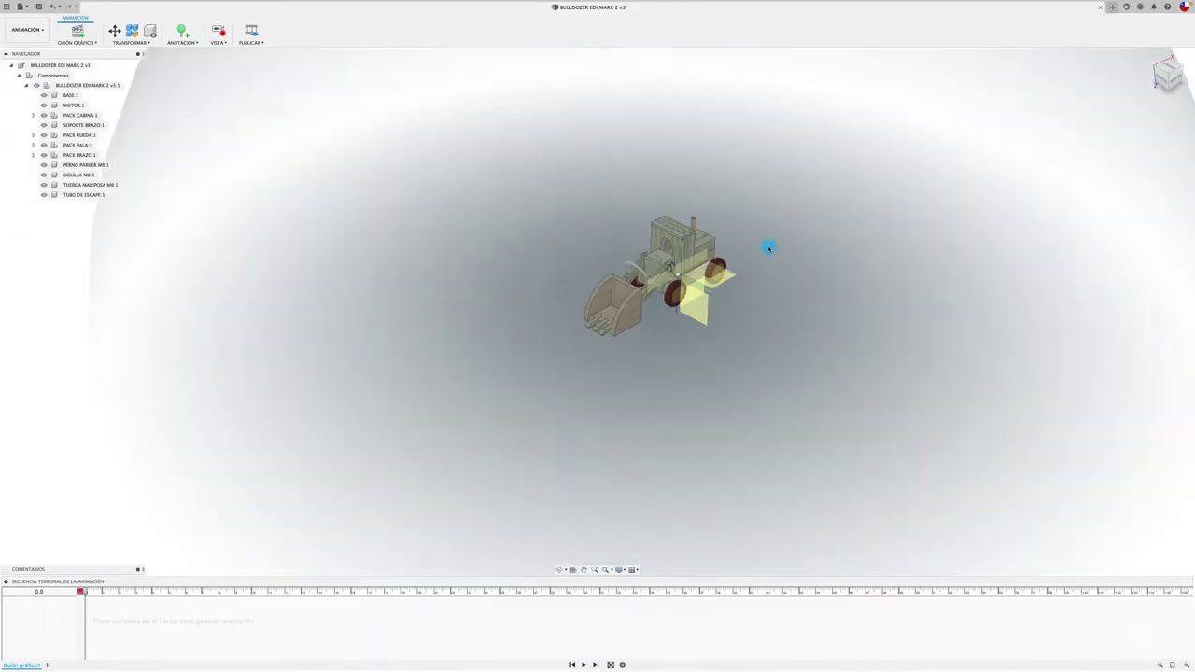
{"action": "scroll", "coordinate": [769, 247], "scroll_direction": "up", "scroll_amount": 2}
{"action": "scroll", "coordinate": [768, 245], "scroll_direction": "up", "scroll_amount": 1}
{"action": "mouse_move", "coordinate": [769, 246]}
{"action": "middle_mouse_down"}
{"action": "mouse_move", "coordinate": [923, 243]}
{"action": "mouse_move", "coordinate": [782, 363]}
{"action": "mouse_move", "coordinate": [920, 274]}
{"action": "mouse_move", "coordinate": [741, 234]}
{"action": "middle_mouse_up"}
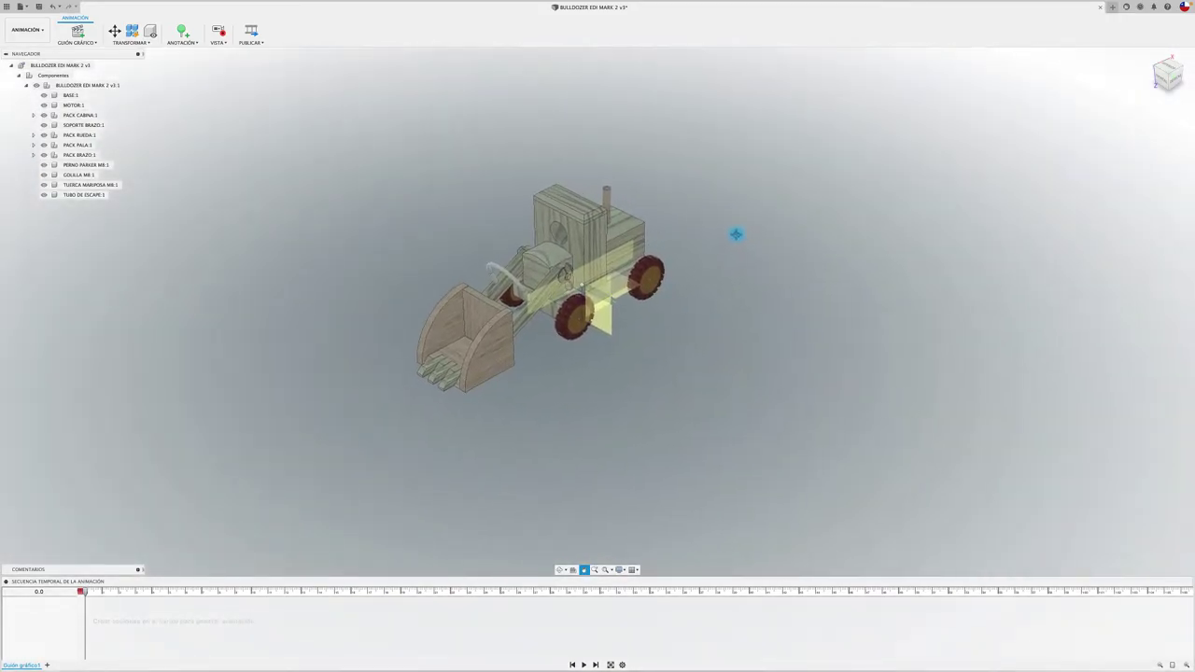
{"action": "key", "text": "Escape"}
Turn off view recording in the animation, then select and deselect the wing nut
{"action": "left_click", "coordinate": [217, 42]}
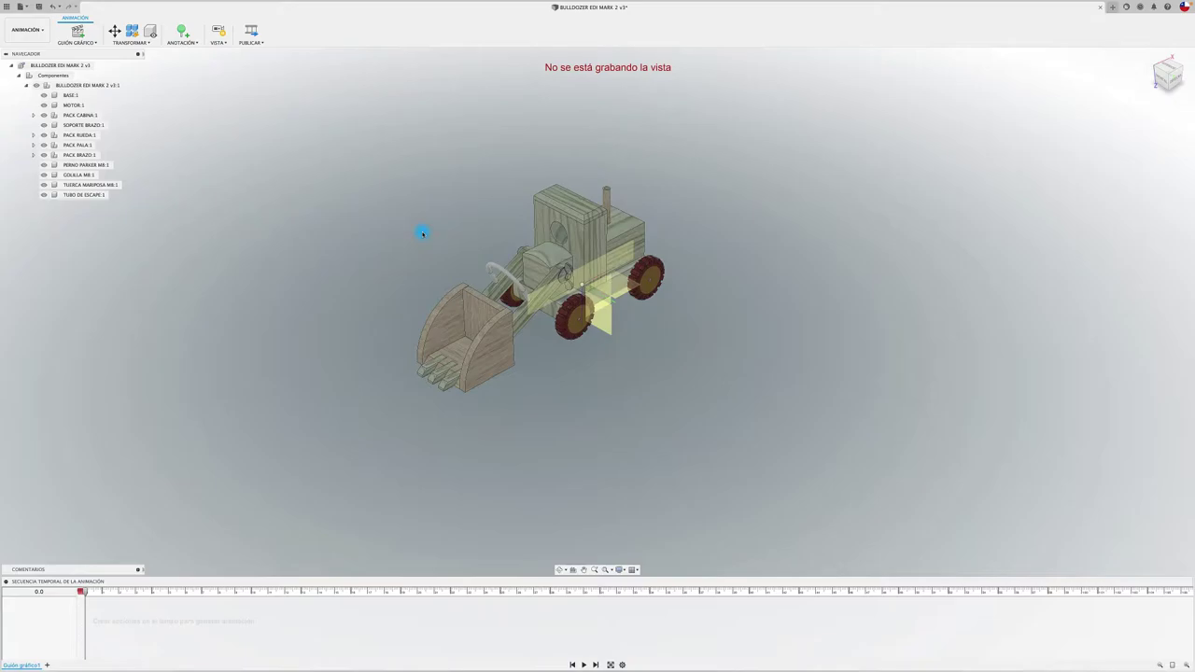
{"action": "left_click", "coordinate": [566, 273]}
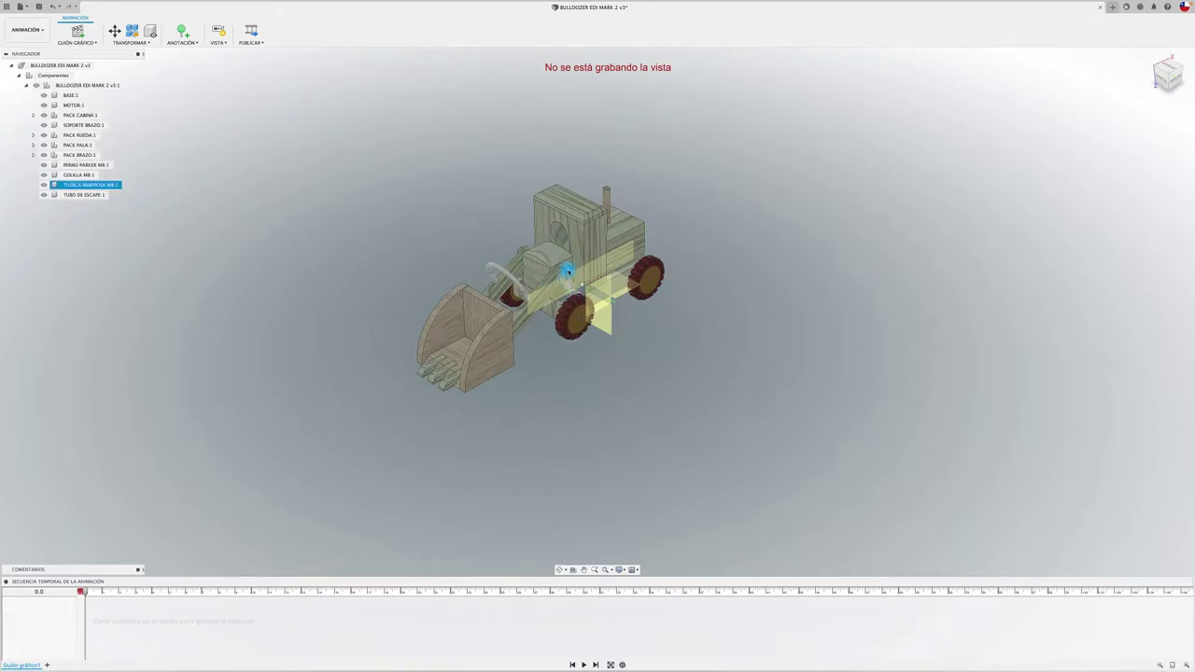
{"action": "key", "text": "Escape"}
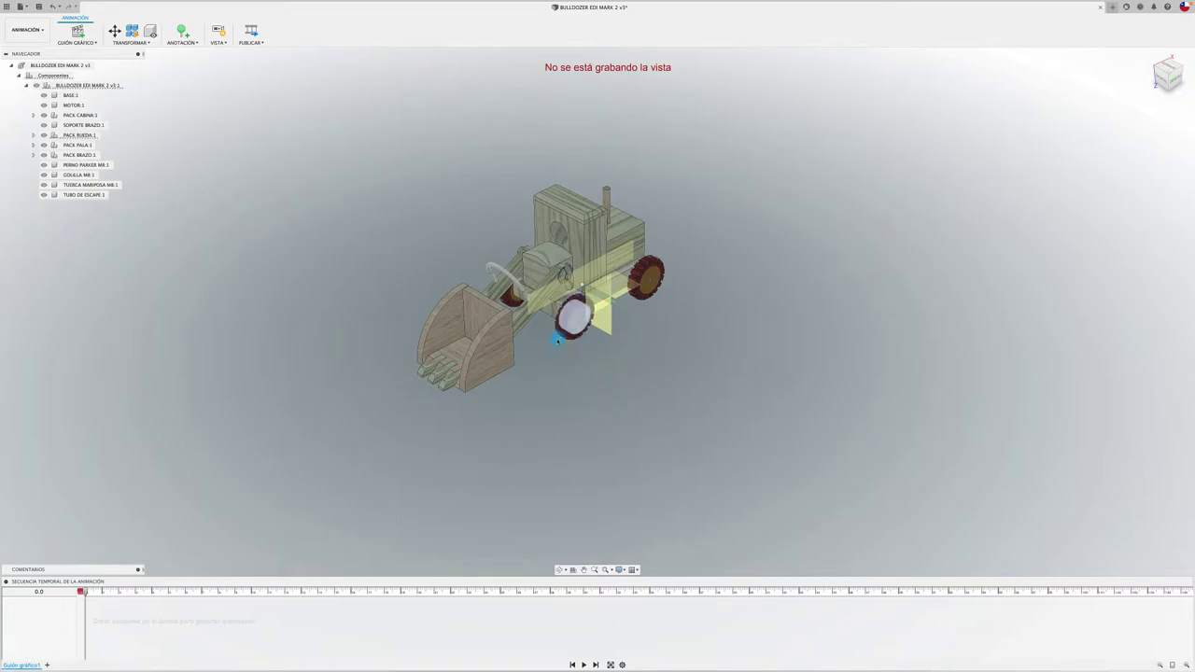
Move only the front wheel 292.05 mm out along Y from the bulldozer
{"action": "left_click", "coordinate": [88, 139]}
{"action": "left_click", "coordinate": [87, 139]}
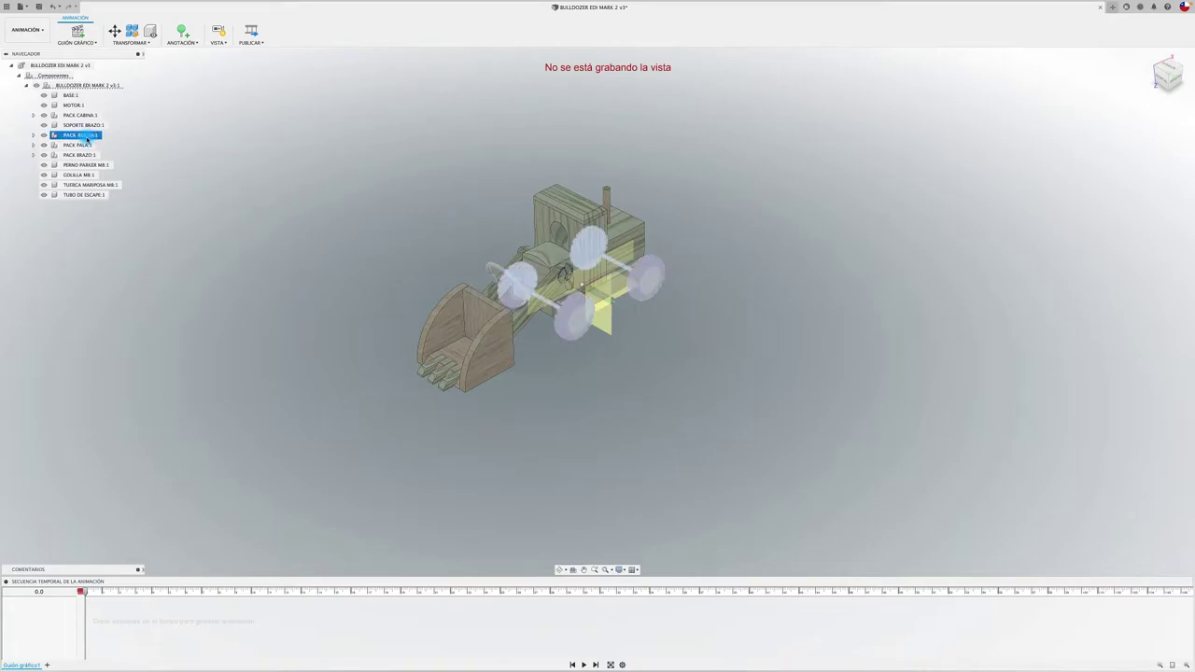
{"action": "left_click", "coordinate": [252, 200]}
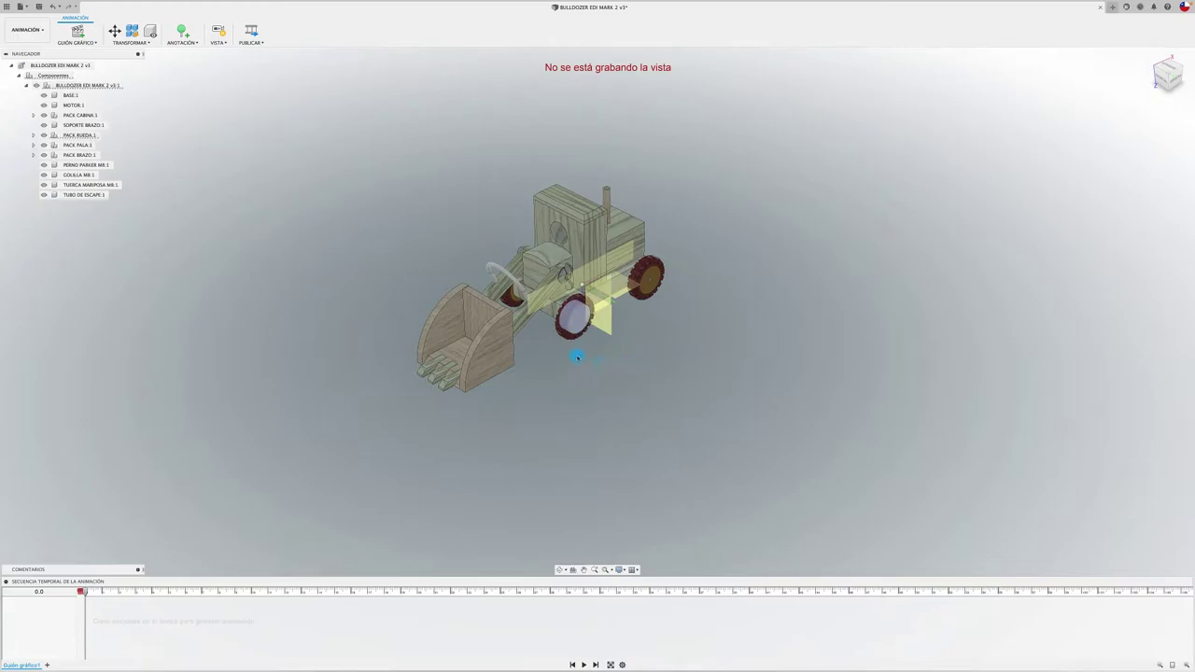
{"action": "left_click", "coordinate": [573, 316]}
{"action": "key", "text": "m"}
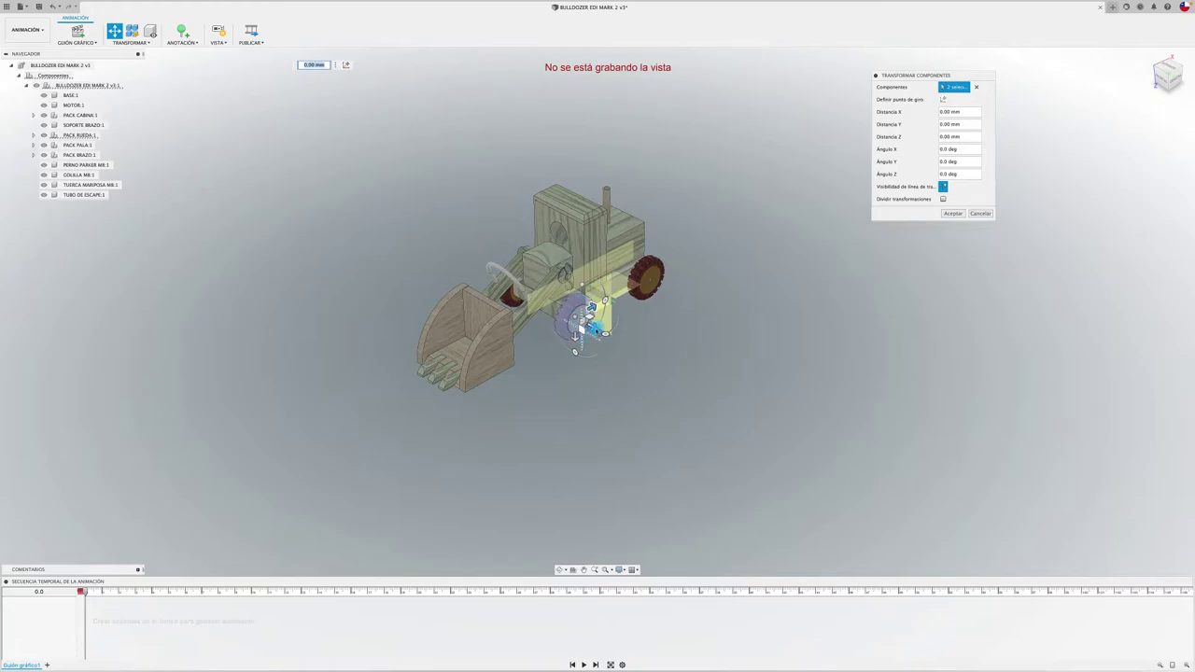
{"action": "left_click_drag", "start_coordinate": [593, 329], "coordinate": [771, 426]}
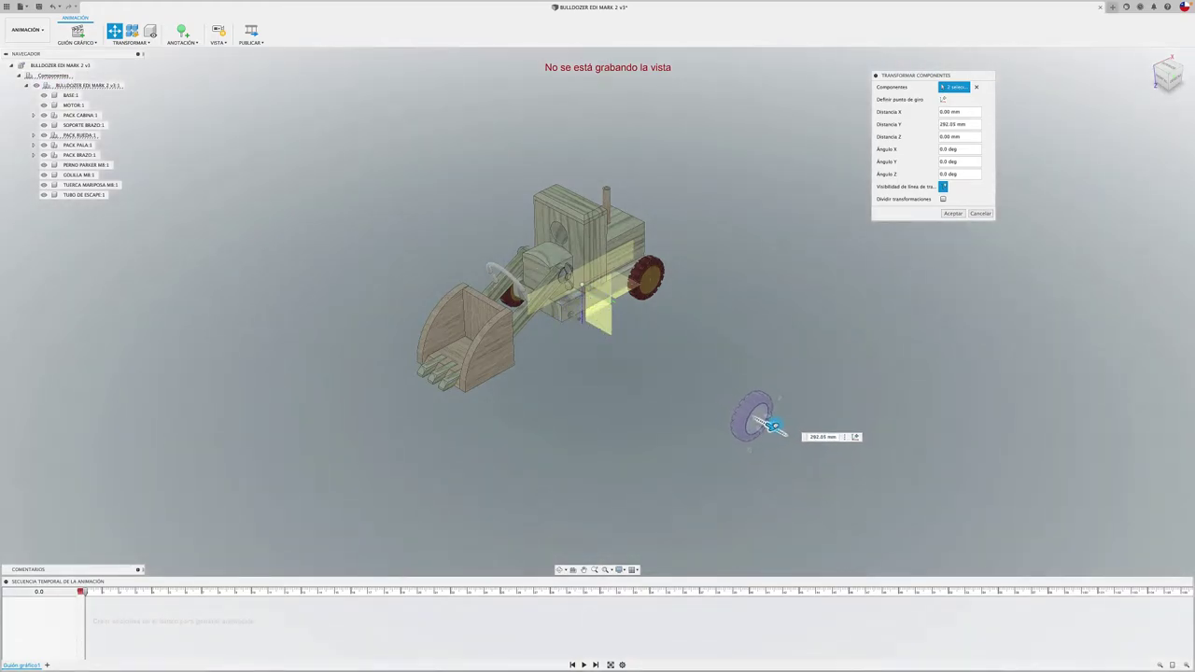
{"action": "left_click", "coordinate": [956, 124]}
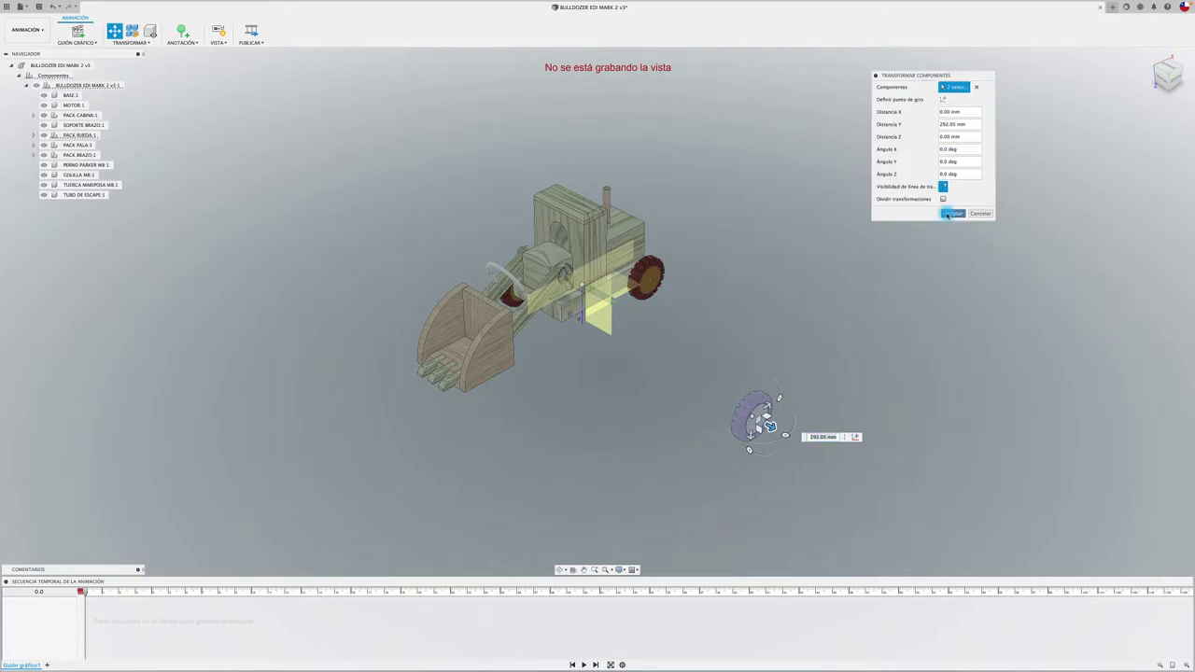
{"action": "left_click", "coordinate": [952, 213]}
{"action": "left_click", "coordinate": [764, 417]}
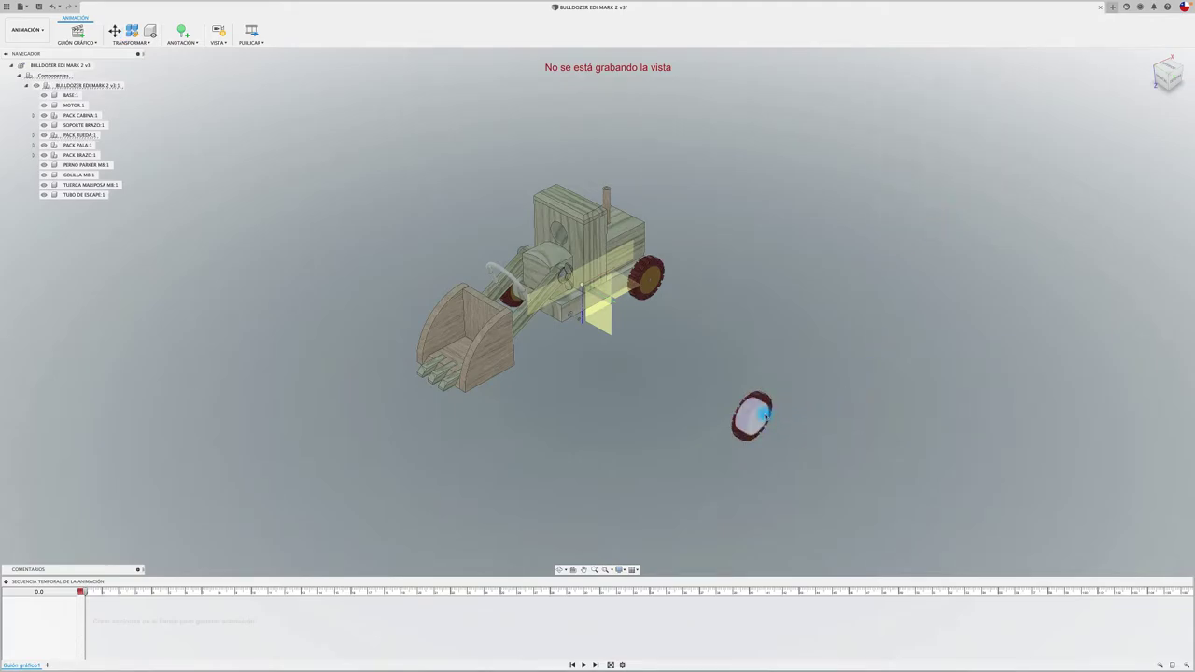
Move the rim LLANTA:1 106.91 mm along Y with split transformations and the trail shown
{"action": "key", "text": "m"}
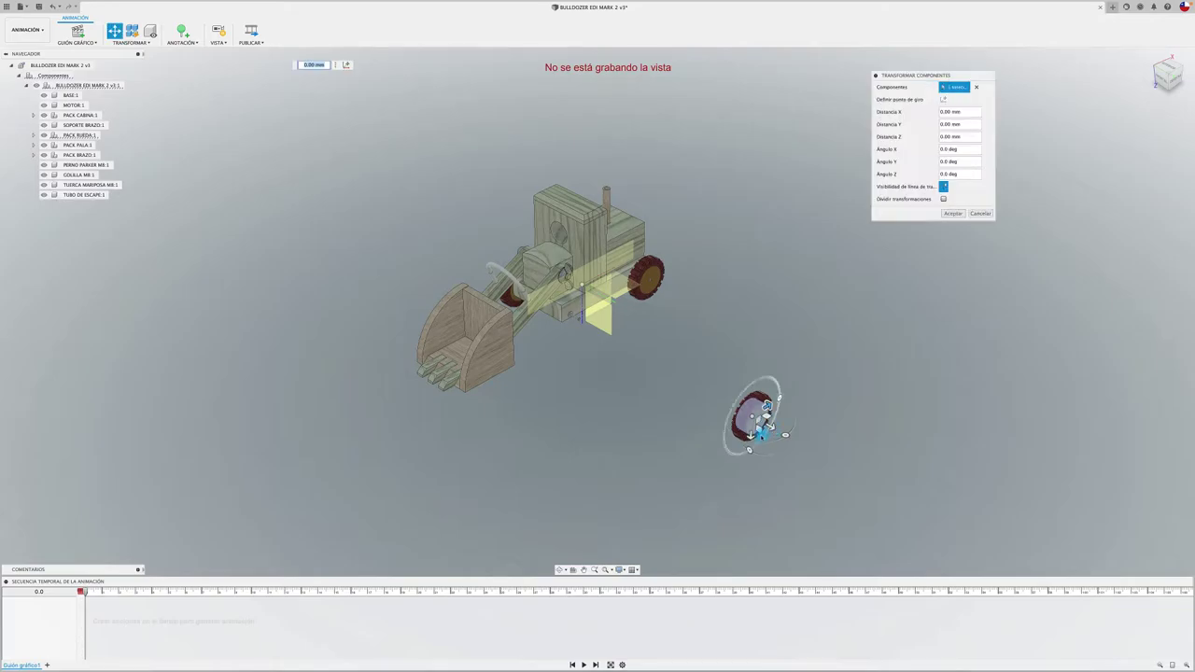
{"action": "left_click_drag", "start_coordinate": [764, 417], "coordinate": [844, 467]}
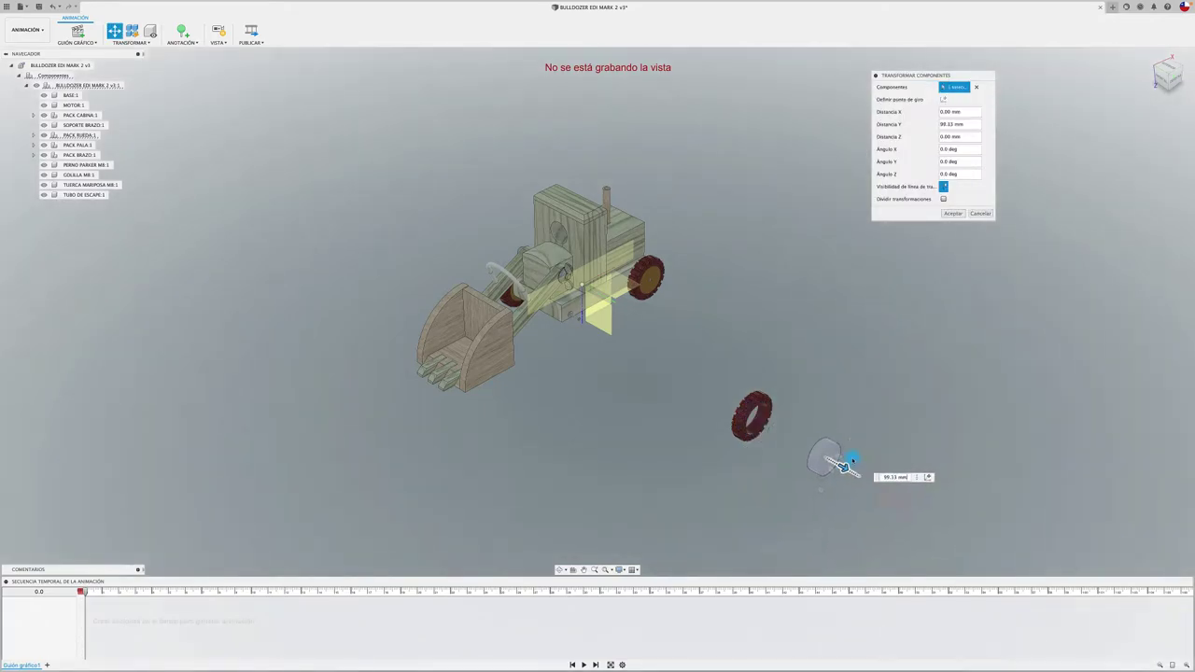
{"action": "left_click", "coordinate": [943, 186]}
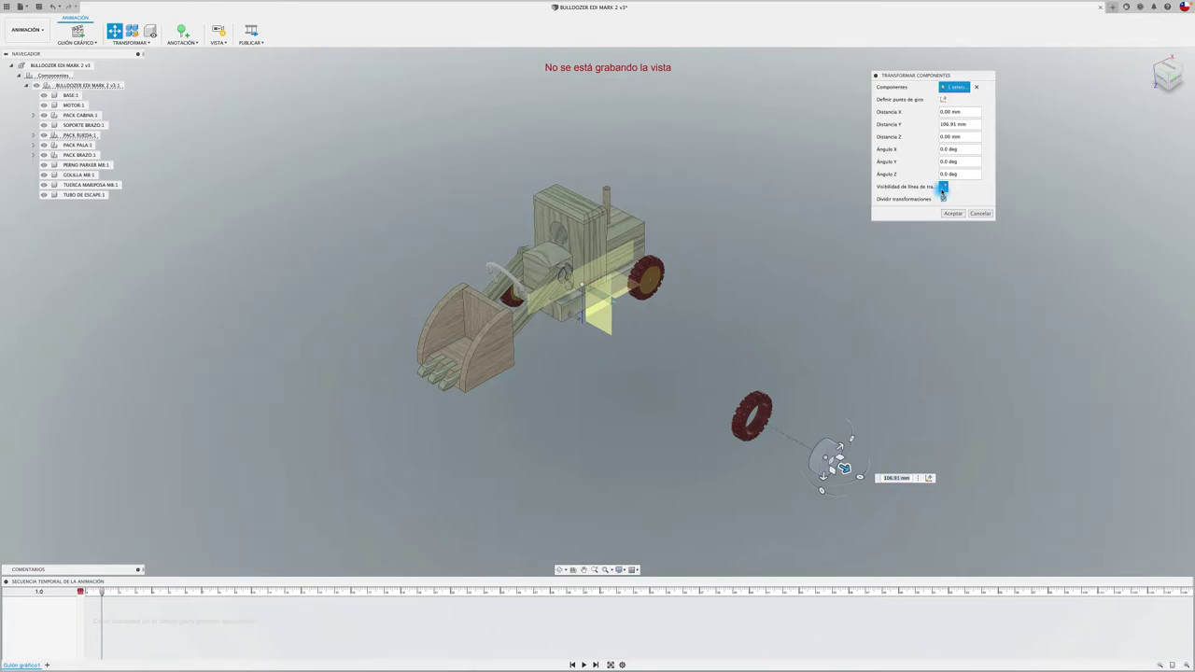
{"action": "left_click", "coordinate": [943, 187]}
{"action": "left_click", "coordinate": [943, 198]}
{"action": "left_click", "coordinate": [942, 187]}
{"action": "left_click", "coordinate": [952, 213]}
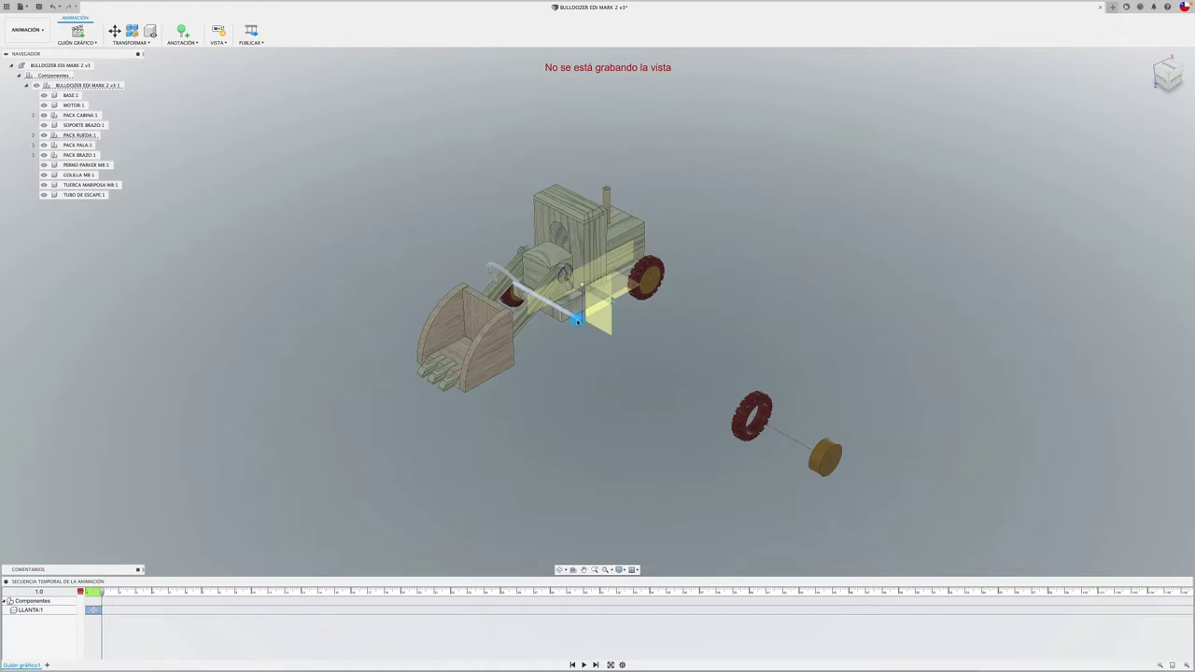
Slide the axle EJE:1 231.40 mm out along Y
{"action": "double_click", "coordinate": [578, 321]}
{"action": "left_click_drag", "start_coordinate": [578, 319], "coordinate": [700, 384]}
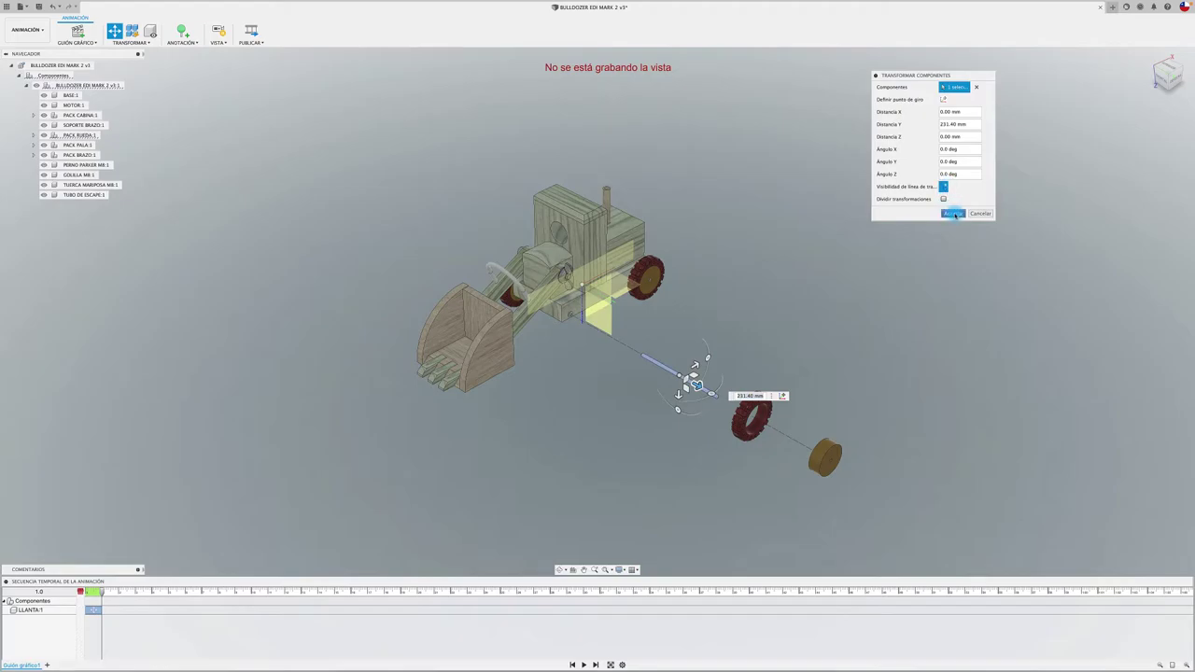
{"action": "left_click", "coordinate": [952, 212]}
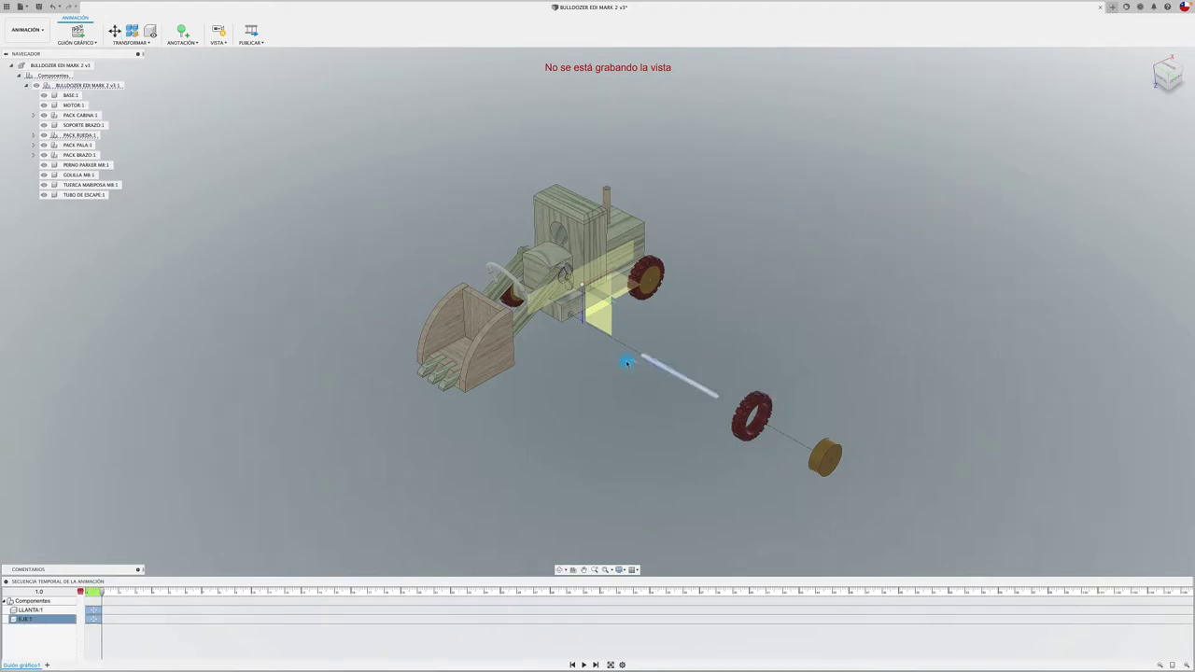
Move the washer GOLILLA M4:1 out along Z, adding its timeline track
{"action": "double_click", "coordinate": [569, 318]}
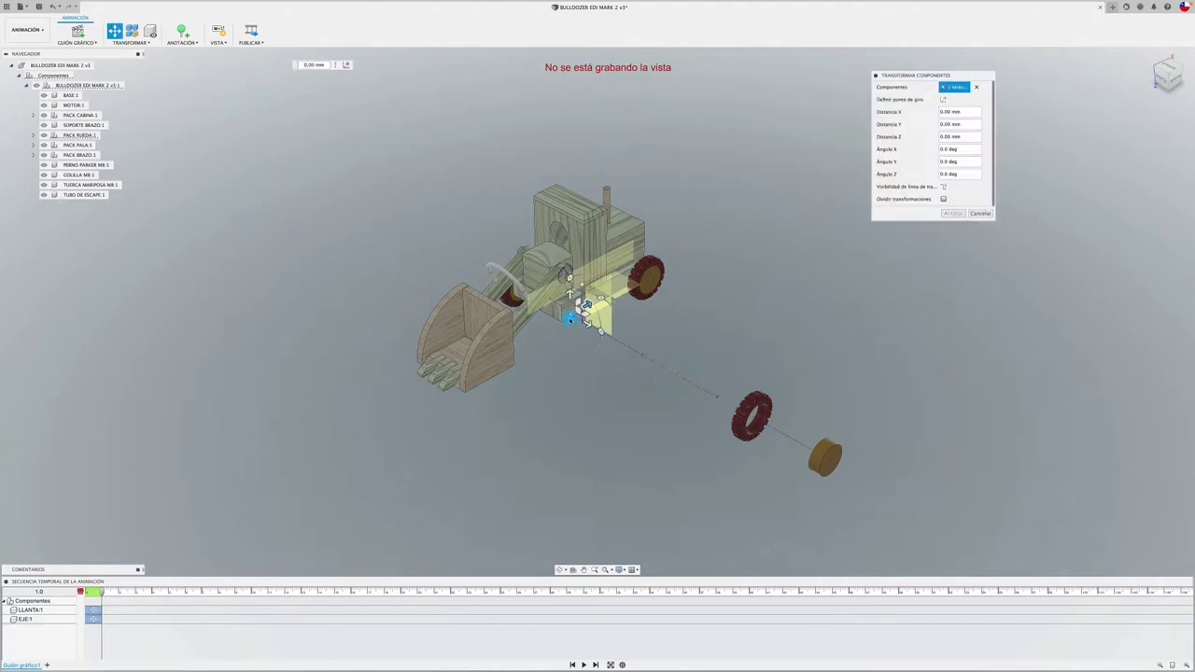
{"action": "left_click_drag", "start_coordinate": [572, 319], "coordinate": [620, 343]}
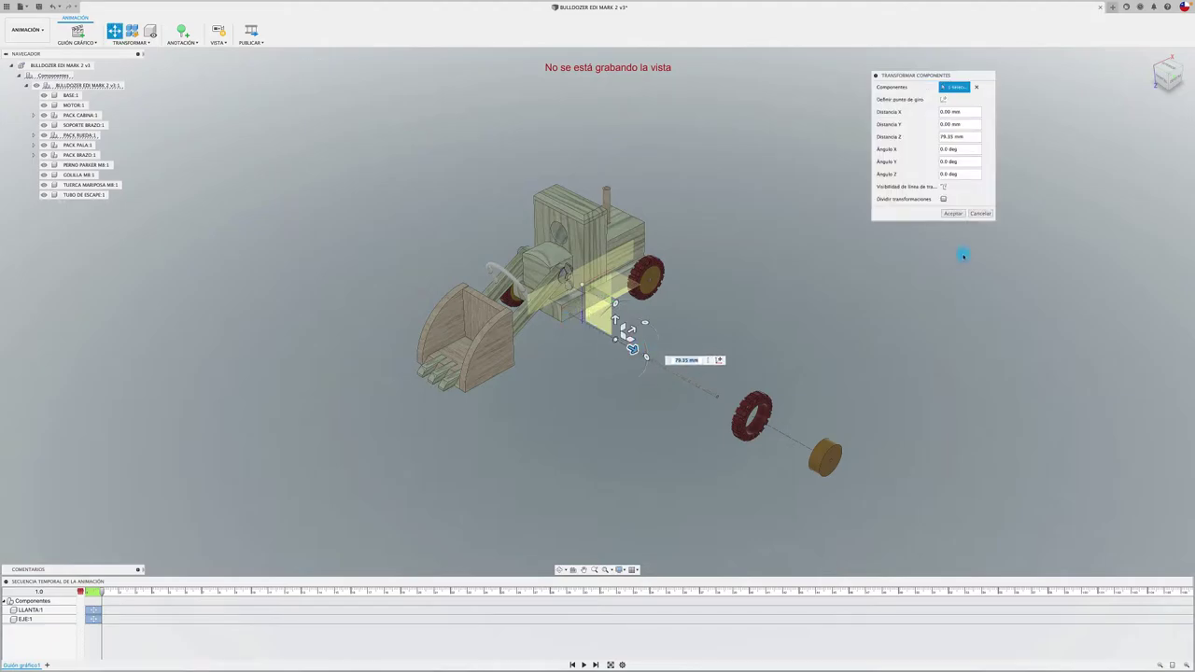
{"action": "left_click", "coordinate": [952, 213]}
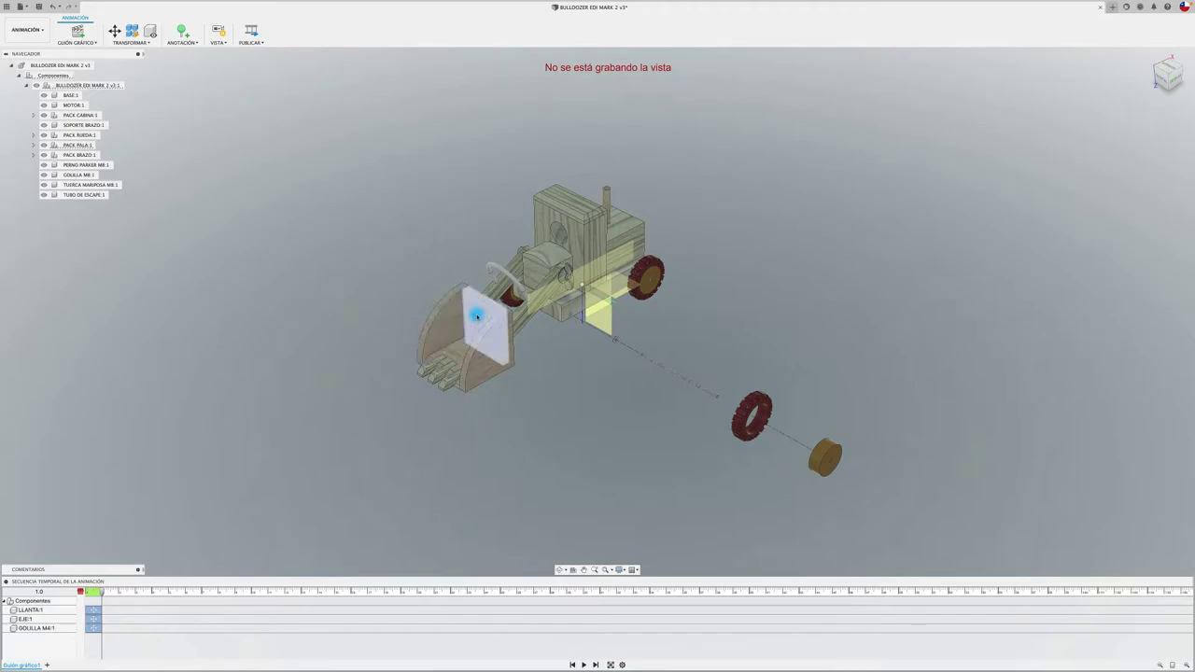
{"action": "left_click_drag", "start_coordinate": [454, 332], "coordinate": [448, 357]}
Pull the bucket assembly PACK PALA:1 away from the bulldozer body along X
{"action": "left_click", "coordinate": [91, 146]}
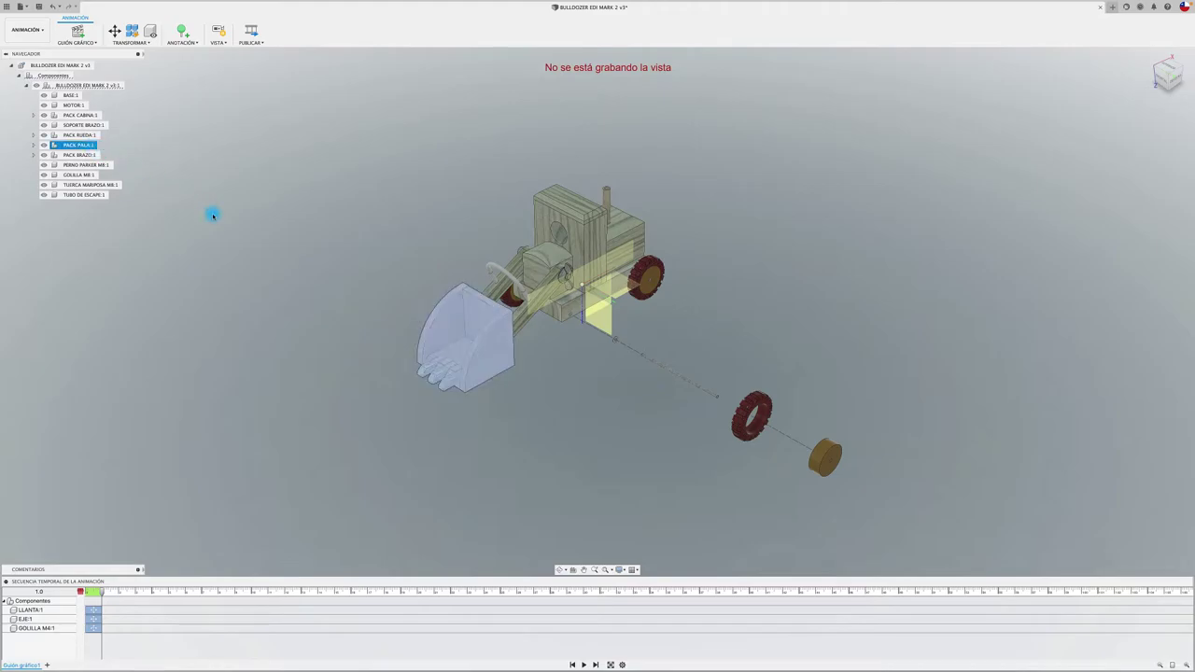
{"action": "key", "text": "m"}
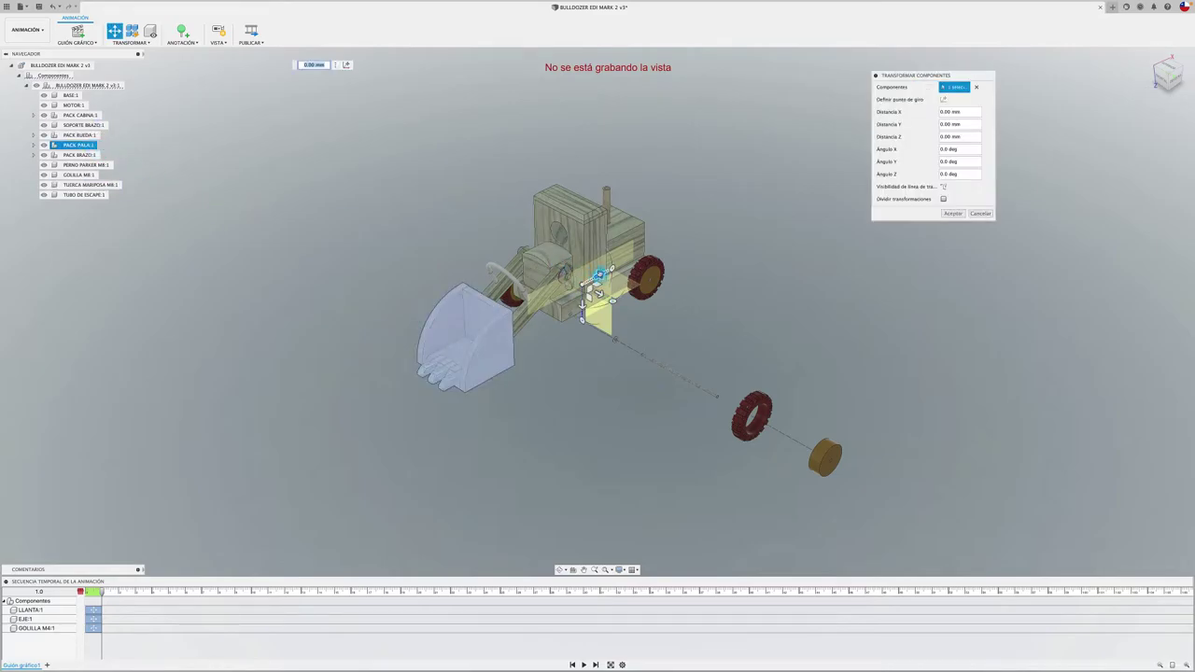
{"action": "left_click_drag", "start_coordinate": [598, 292], "coordinate": [508, 338]}
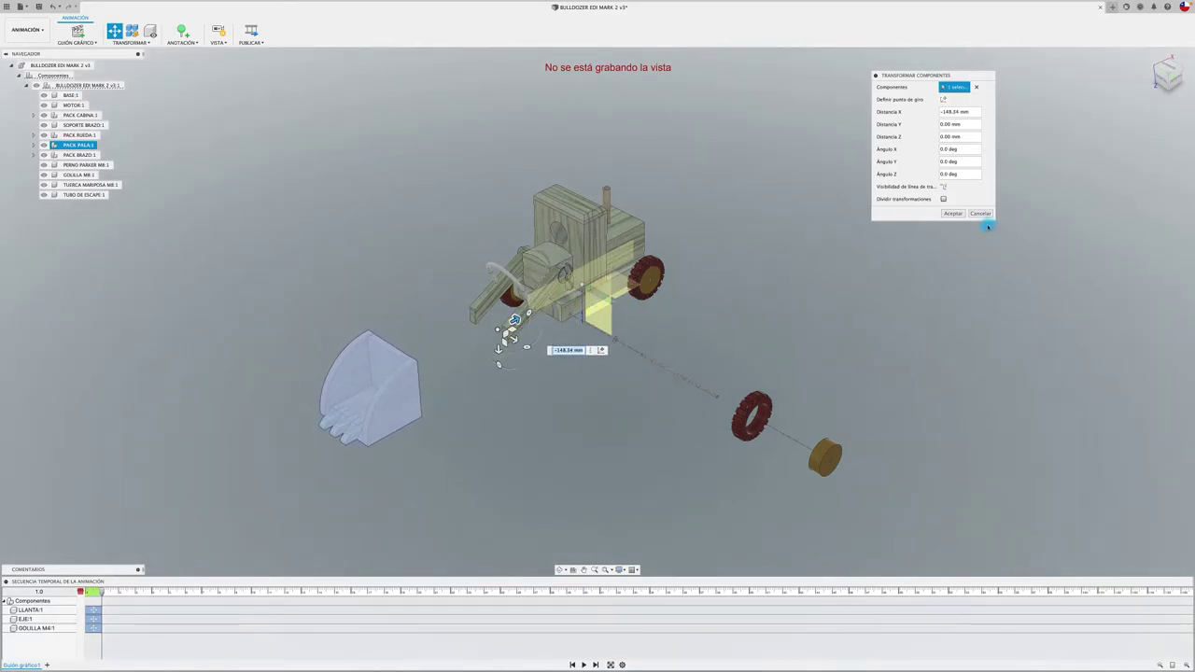
{"action": "left_click", "coordinate": [952, 213]}
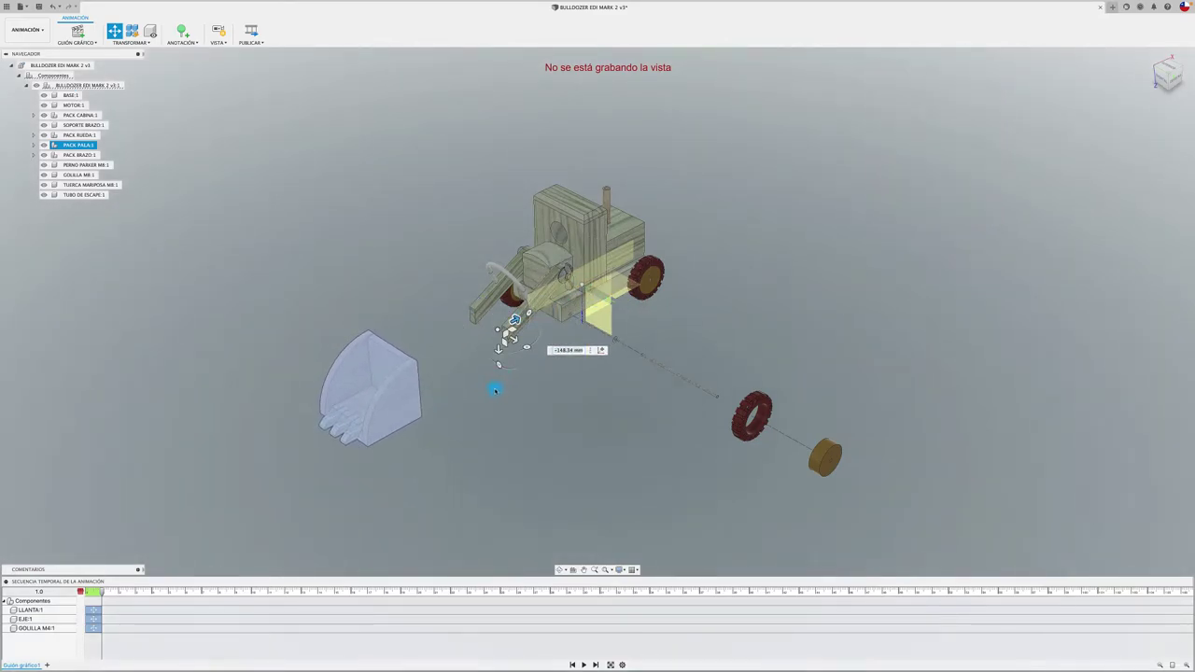
Drag the bucket's side plate about 103 mm out along Y
{"action": "left_click", "coordinate": [275, 448]}
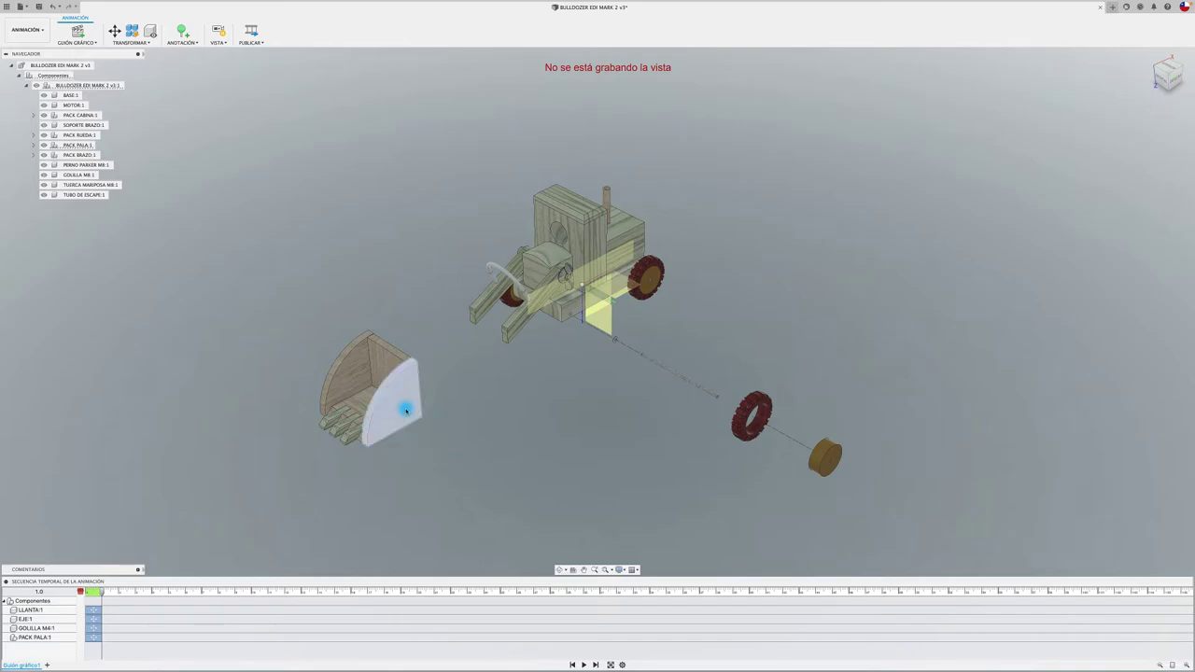
{"action": "key", "text": "m"}
{"action": "mouse_move", "coordinate": [406, 411]}
{"action": "left_mouse_down"}
{"action": "mouse_move", "coordinate": [492, 484]}
{"action": "mouse_move", "coordinate": [470, 457]}
{"action": "left_mouse_up"}
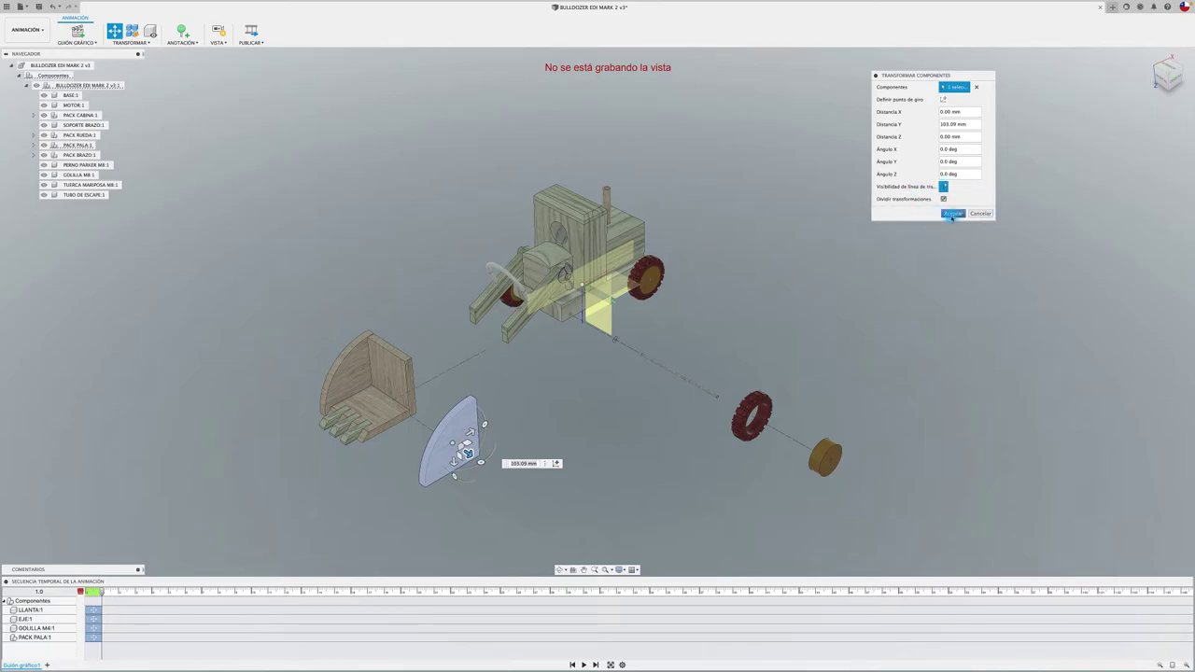
Commit and undo the side plate move twice, leaving the plate on the bucket
{"action": "left_click", "coordinate": [952, 213]}
{"action": "left_click", "coordinate": [896, 248]}
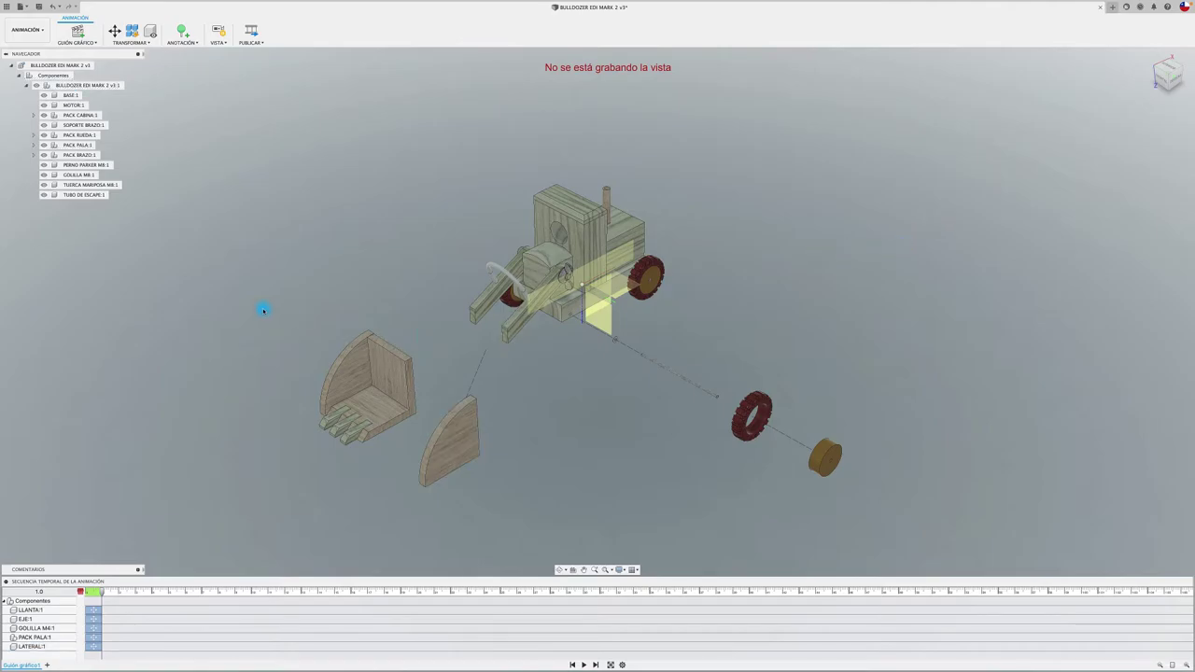
{"action": "key", "text": "ctrl+z"}
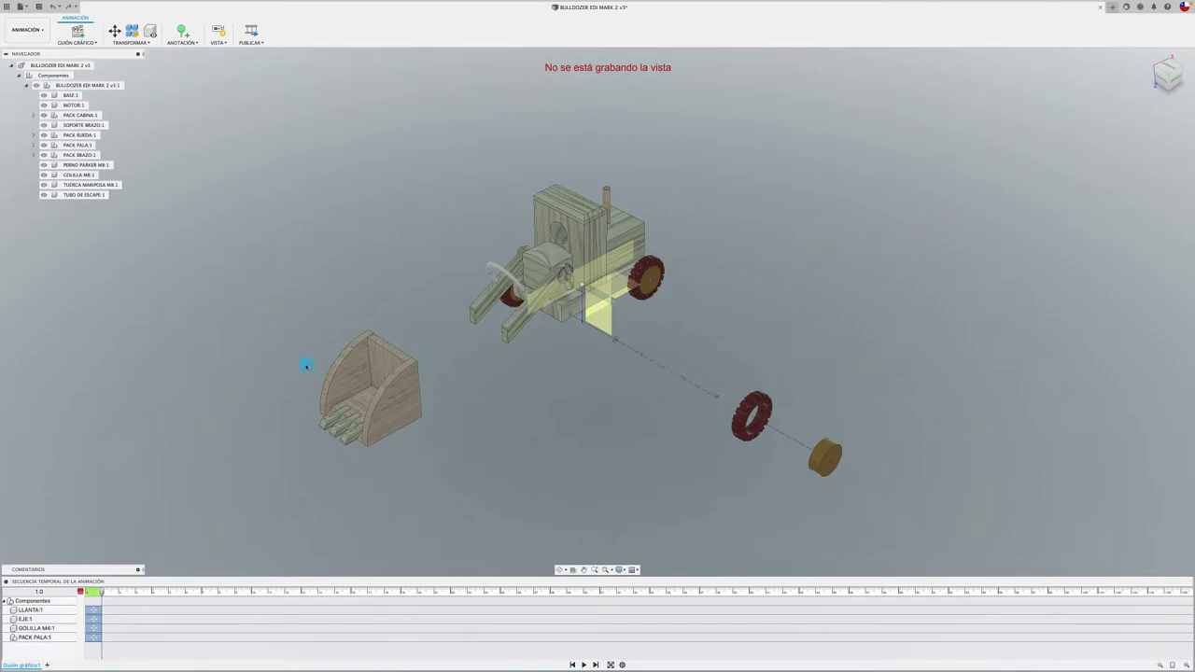
{"action": "key", "text": "m"}
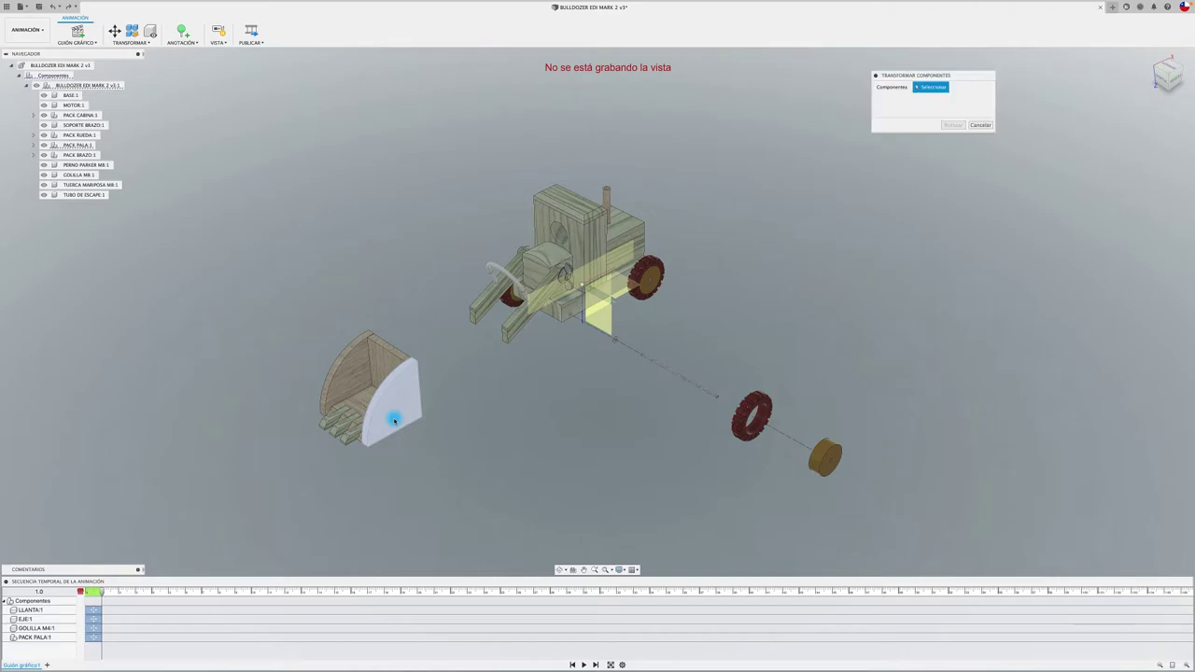
{"action": "left_click", "coordinate": [394, 420]}
{"action": "mouse_move", "coordinate": [411, 411]}
{"action": "left_mouse_down"}
{"action": "mouse_move", "coordinate": [501, 473]}
{"action": "mouse_move", "coordinate": [460, 450]}
{"action": "left_mouse_up"}
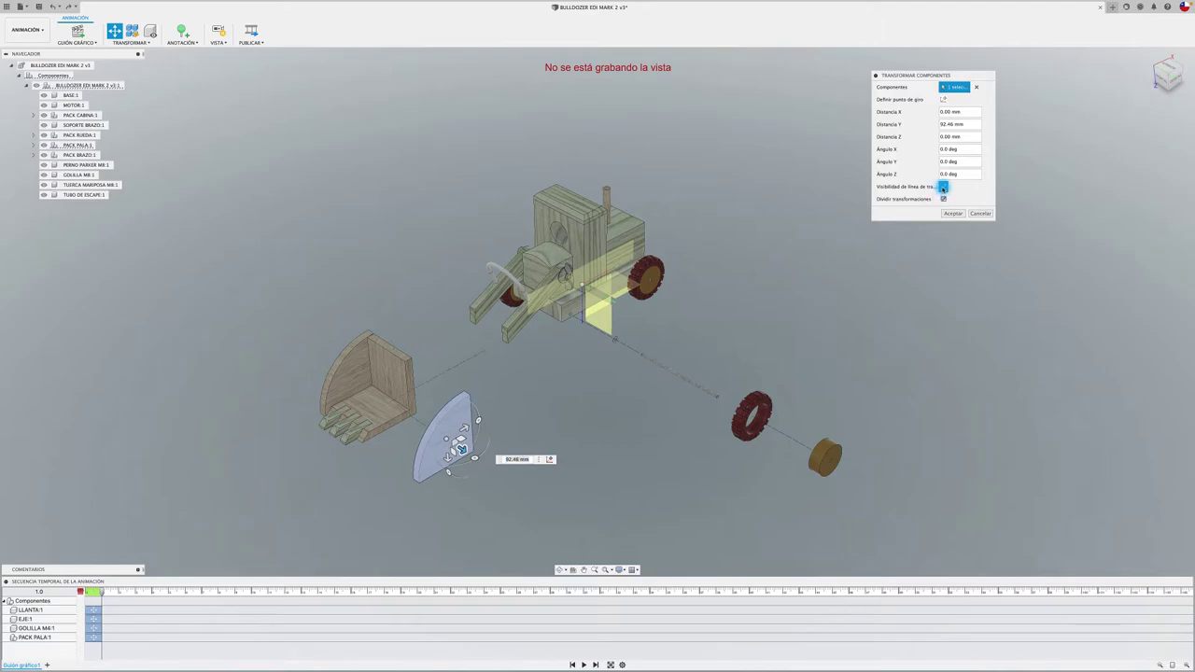
{"action": "left_click", "coordinate": [953, 213]}
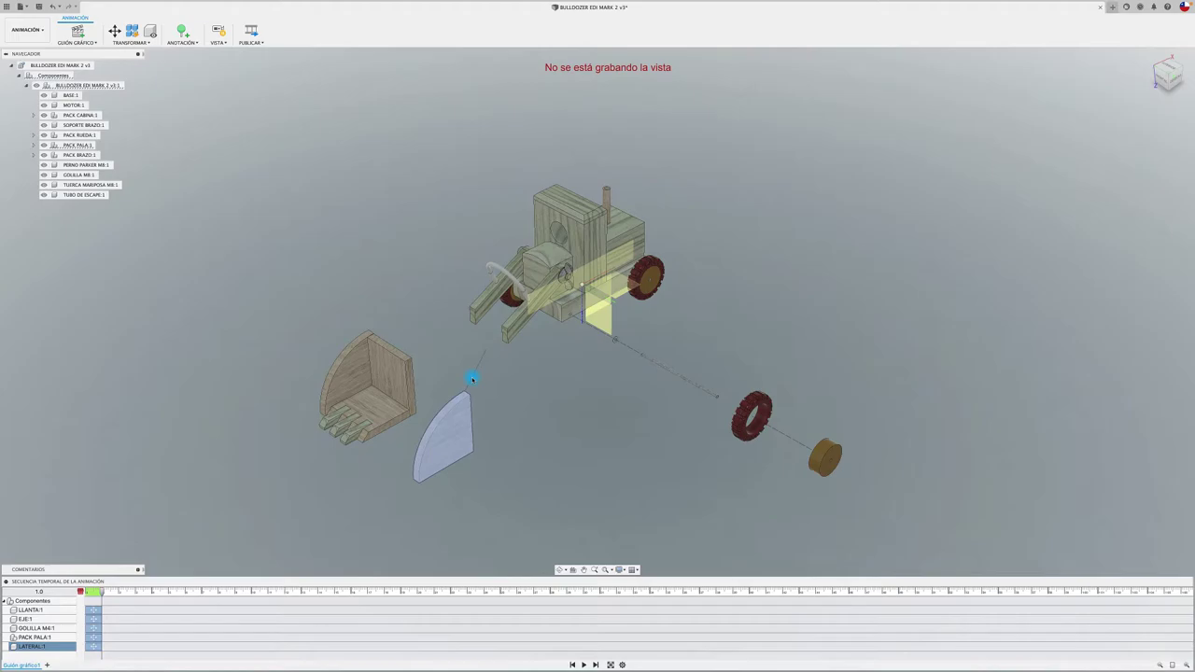
{"action": "left_click", "coordinate": [410, 319]}
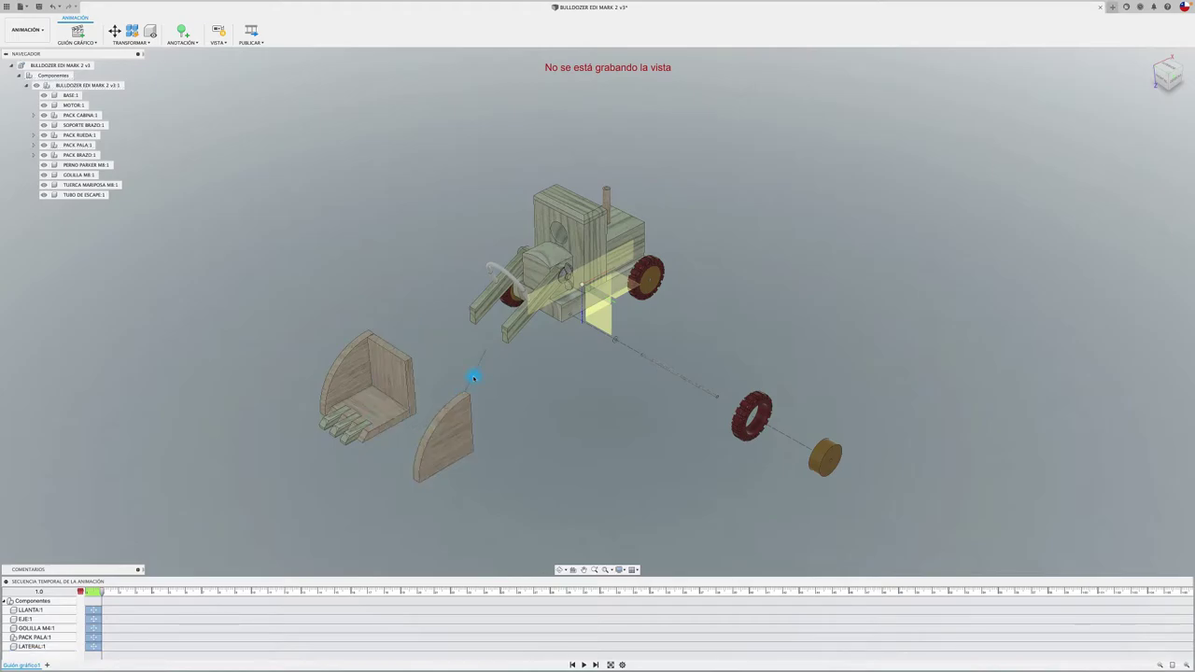
{"action": "key", "text": "ctrl+z"}
Cancel a third side plate move and undo the bucket's move
{"action": "left_click", "coordinate": [399, 407]}
{"action": "key", "text": "m"}
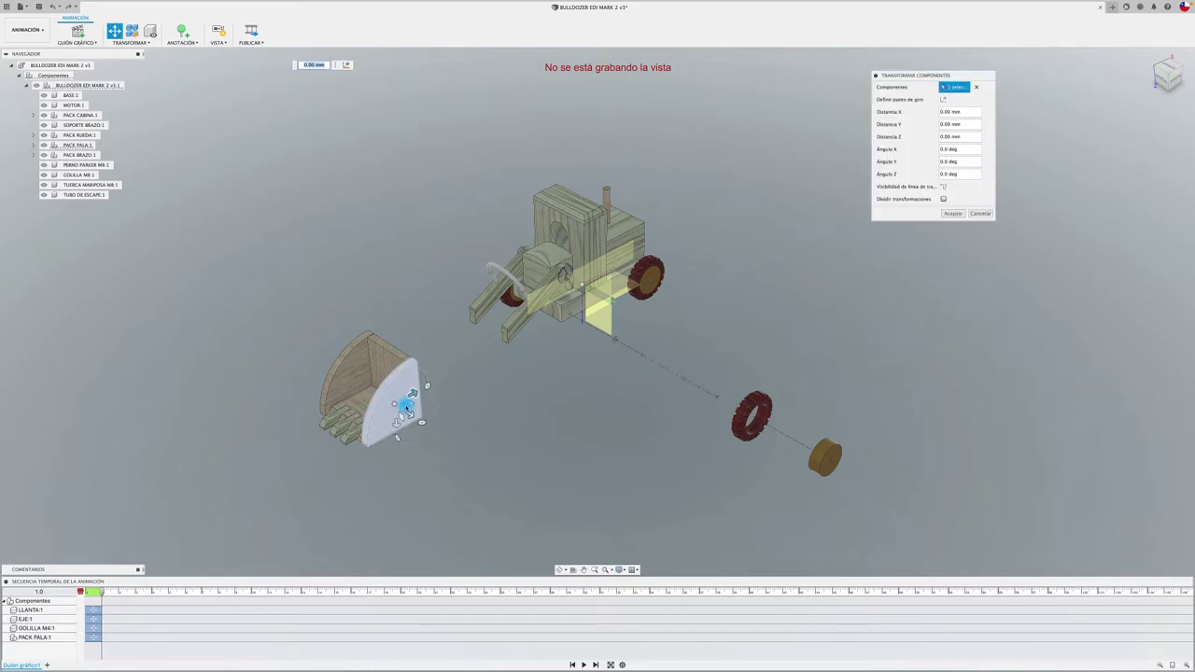
{"action": "left_click_drag", "start_coordinate": [407, 409], "coordinate": [474, 457]}
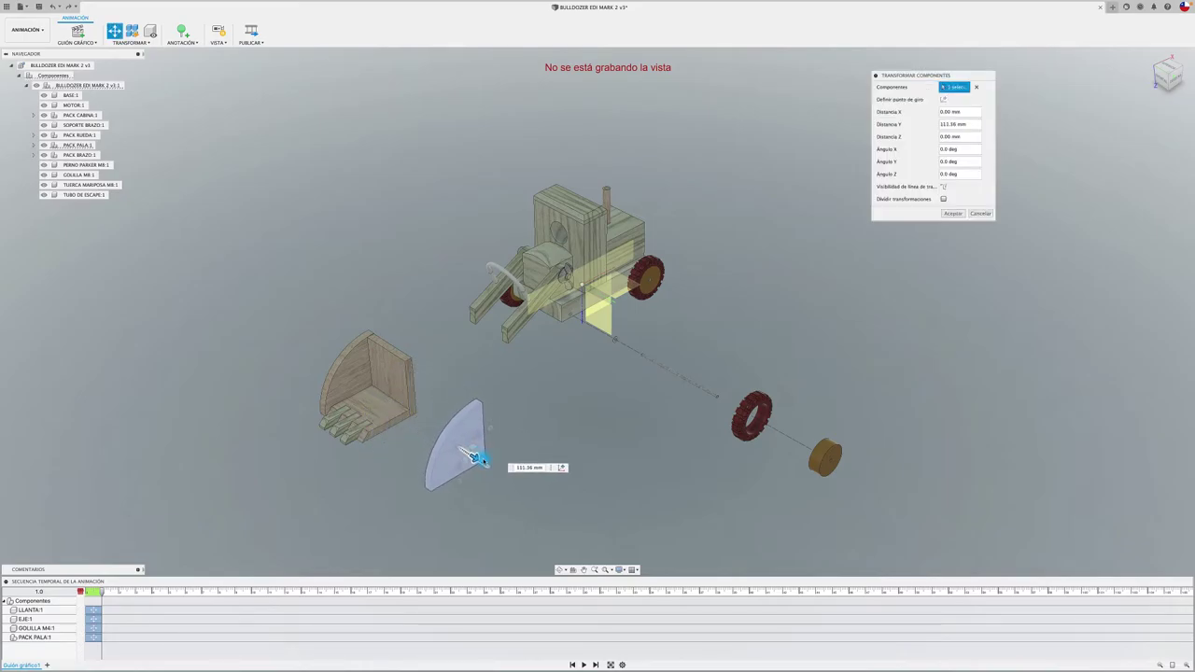
{"action": "left_click", "coordinate": [980, 213]}
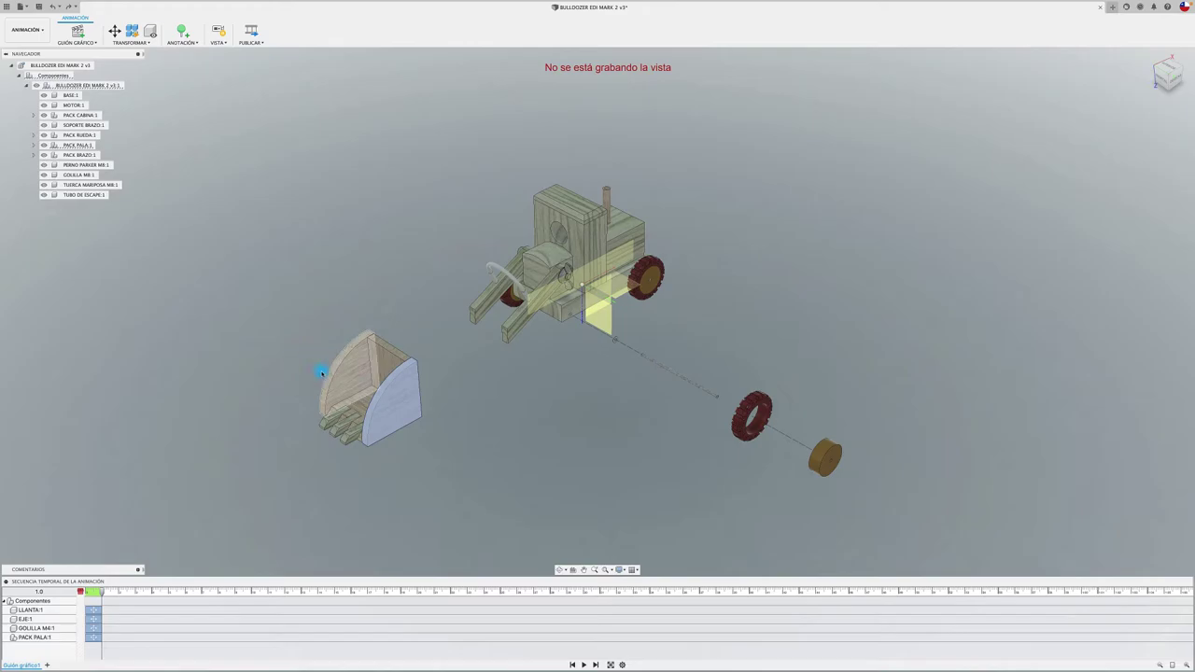
{"action": "key", "text": "ctrl+z"}
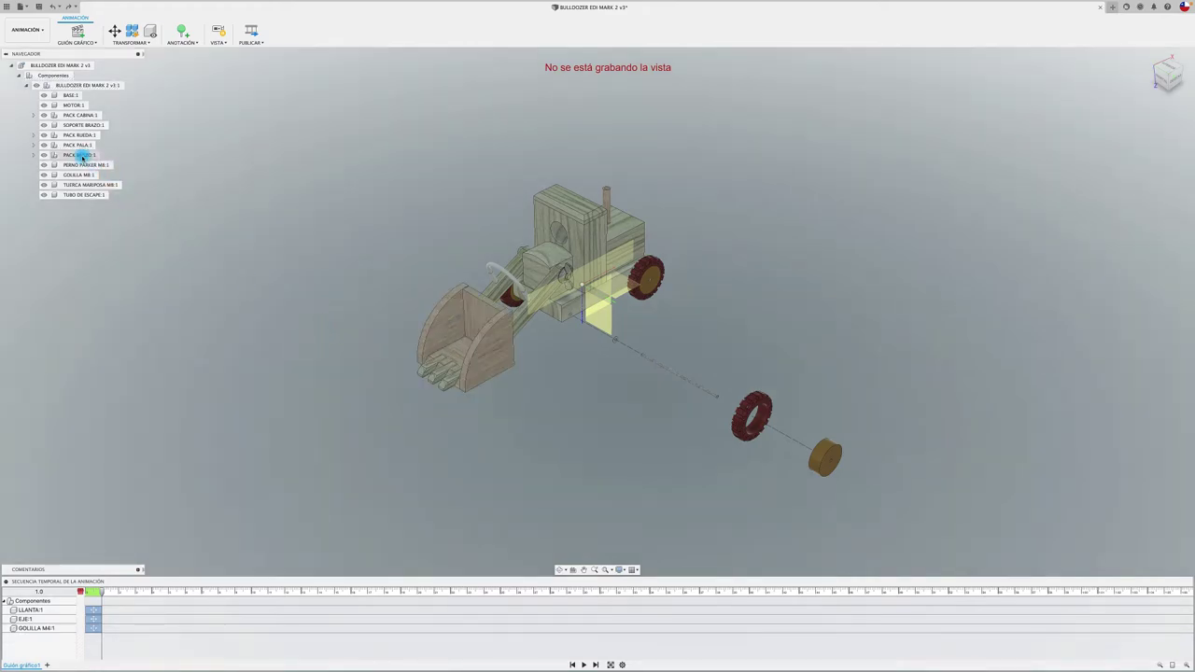
Move the bucket PACK PALA:1 115.22 mm out along X from the bulldozer
{"action": "left_click", "coordinate": [79, 154]}
{"action": "left_click", "coordinate": [82, 146]}
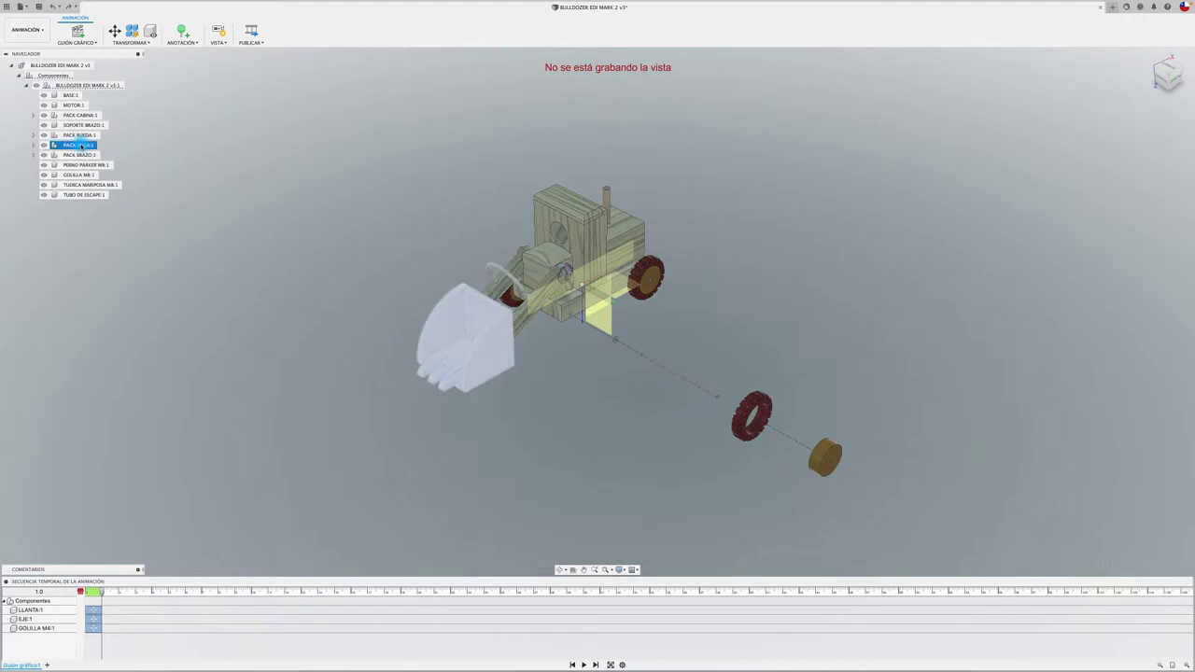
{"action": "key", "text": "m"}
{"action": "left_click_drag", "start_coordinate": [600, 274], "coordinate": [525, 319]}
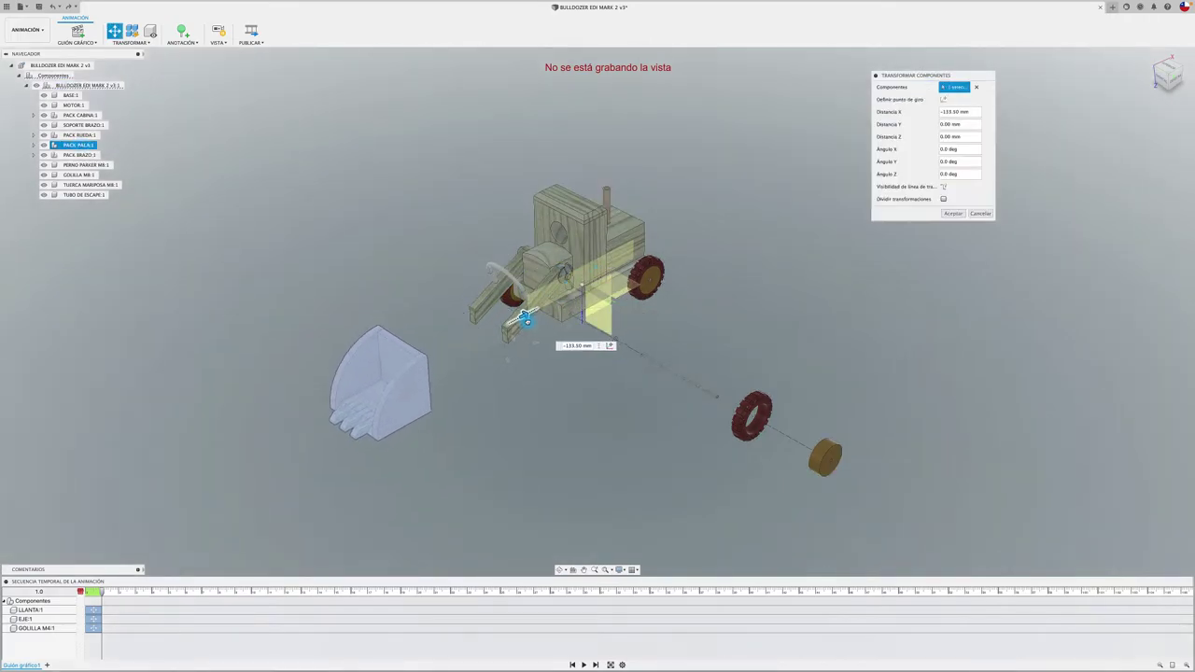
{"action": "left_click", "coordinate": [943, 199]}
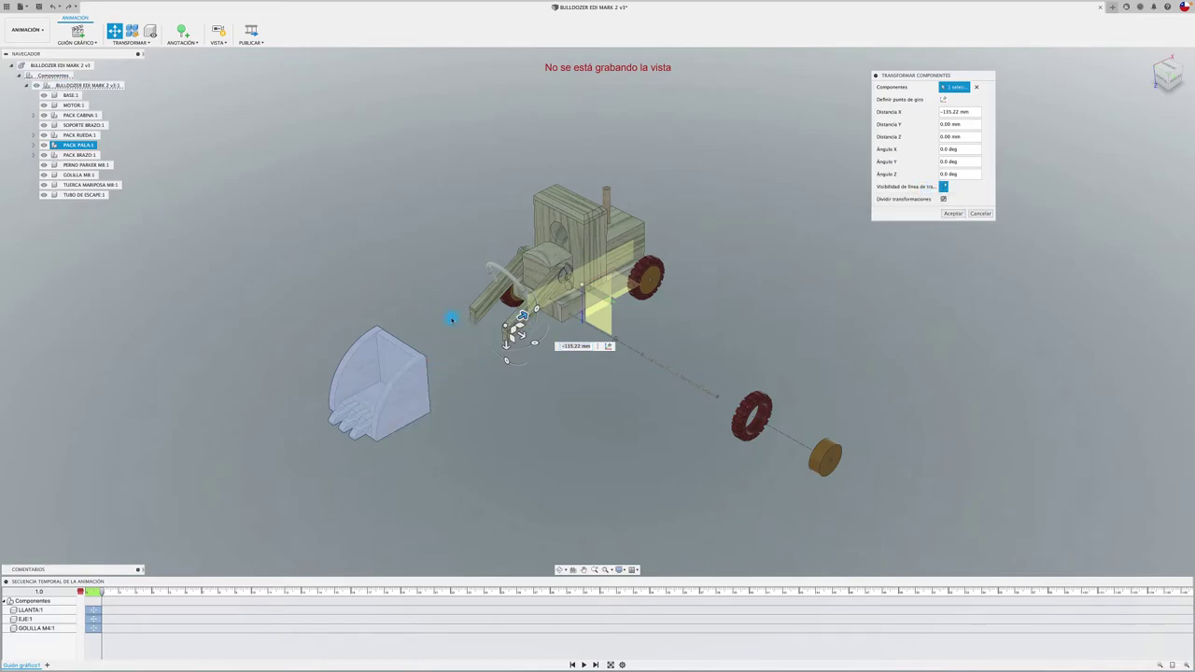
{"action": "left_click", "coordinate": [952, 213]}
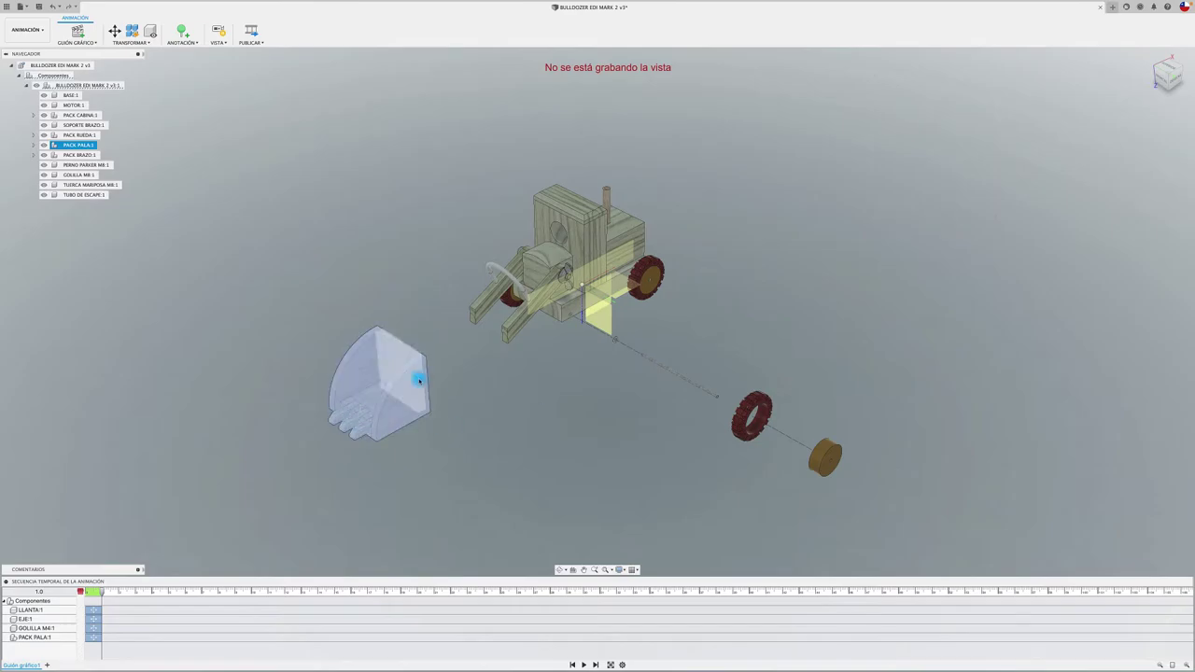
{"action": "left_click", "coordinate": [472, 400]}
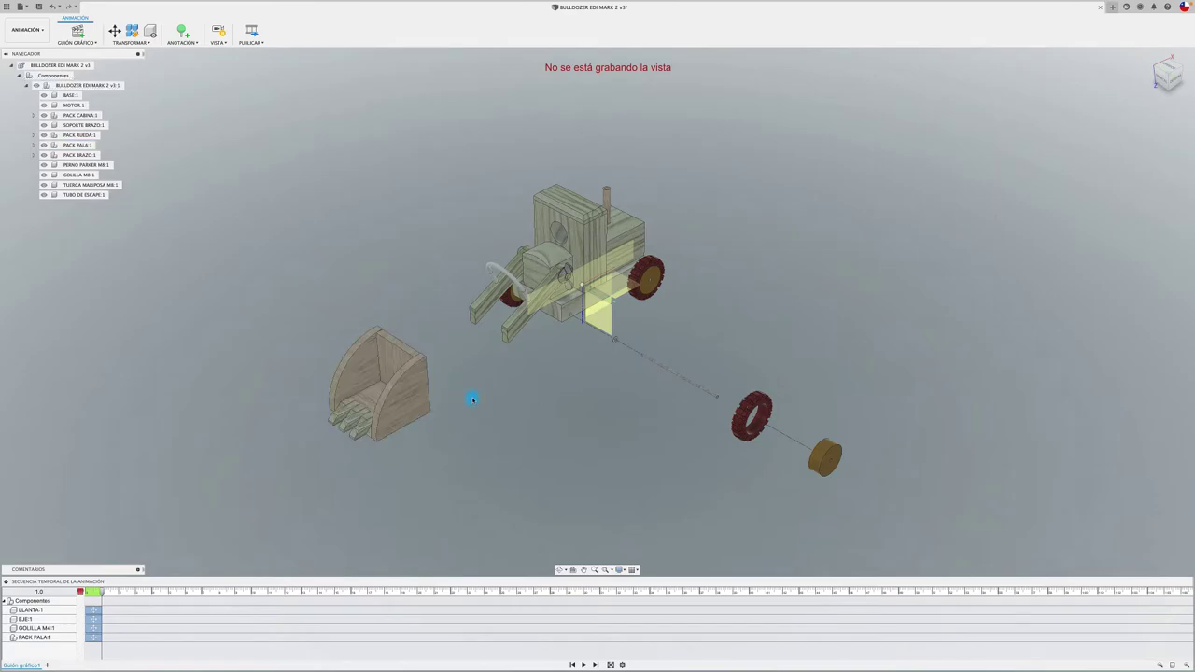
{"action": "left_click", "coordinate": [418, 402]}
Move the side plate about 114 mm with trajectory and split transformation on, then undo
{"action": "key", "text": "m"}
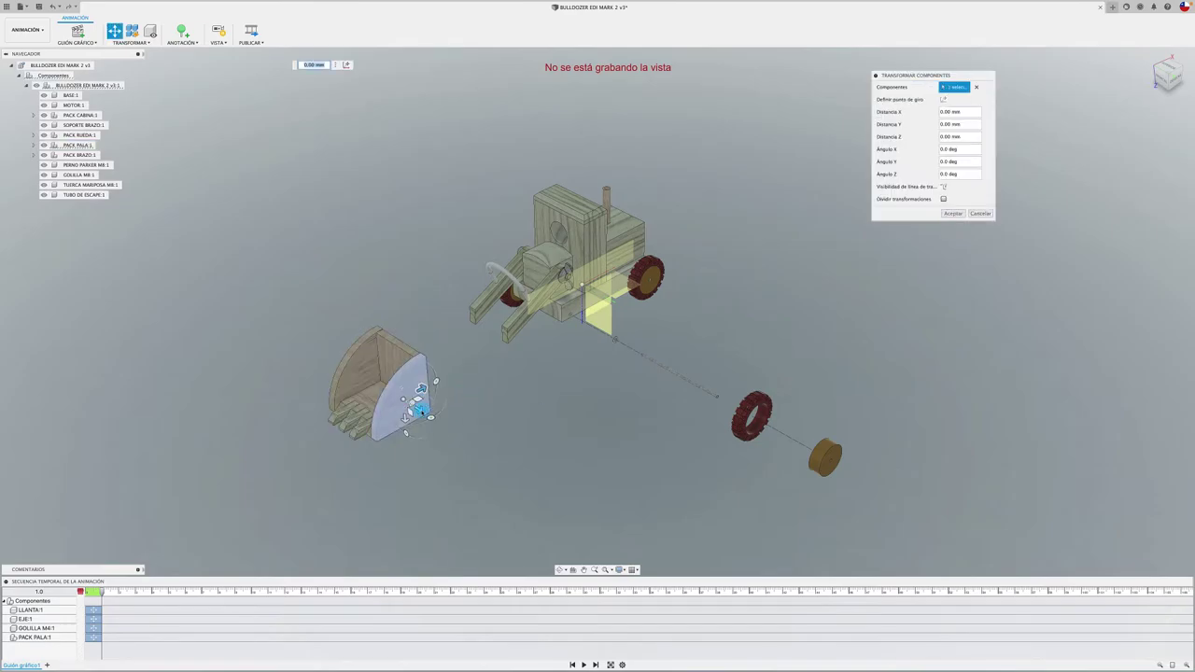
{"action": "left_click_drag", "start_coordinate": [420, 399], "coordinate": [485, 450]}
{"action": "left_click", "coordinate": [941, 189]}
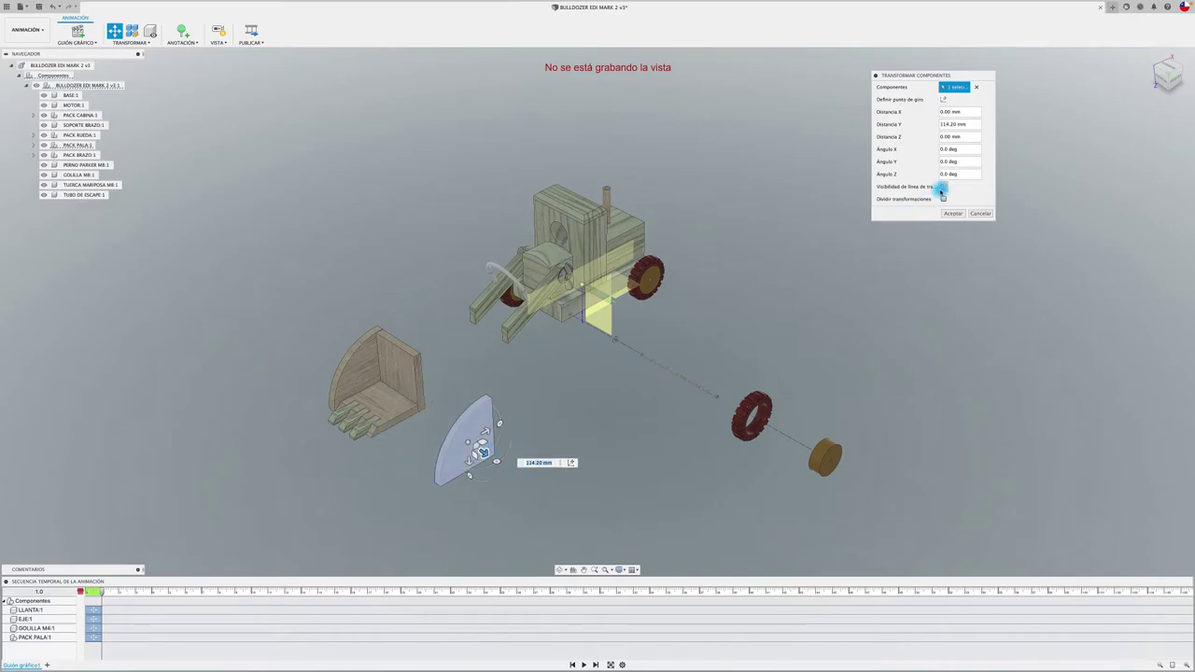
{"action": "left_click", "coordinate": [943, 199]}
{"action": "left_click", "coordinate": [947, 214]}
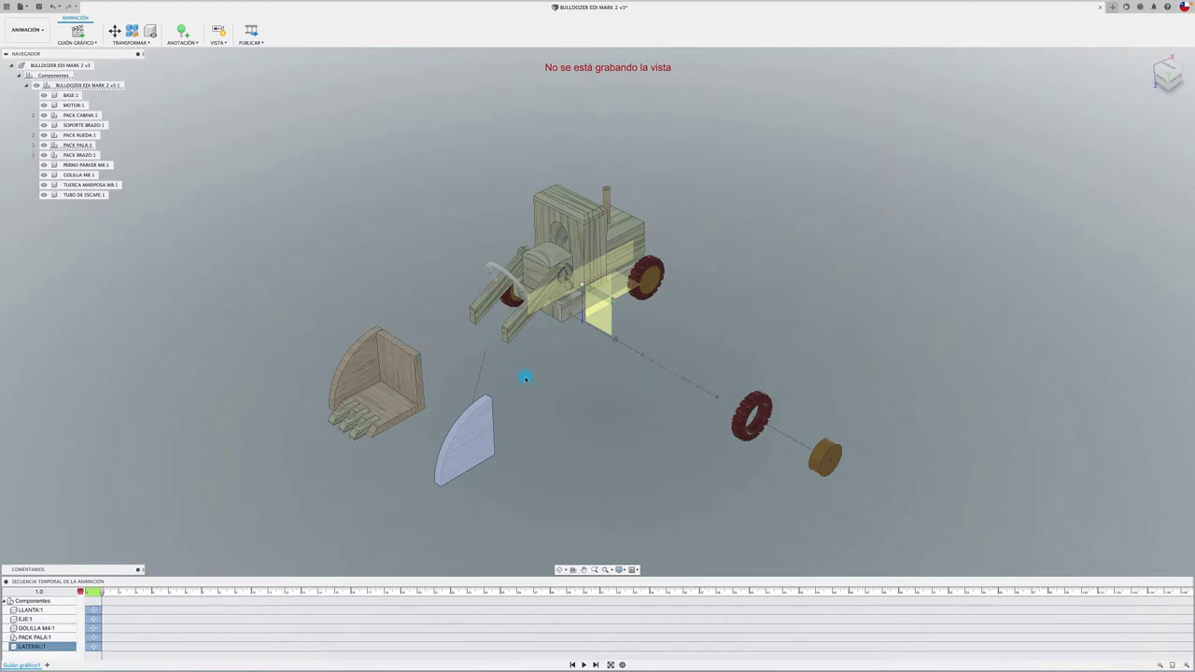
{"action": "key", "text": "ctrl+z"}
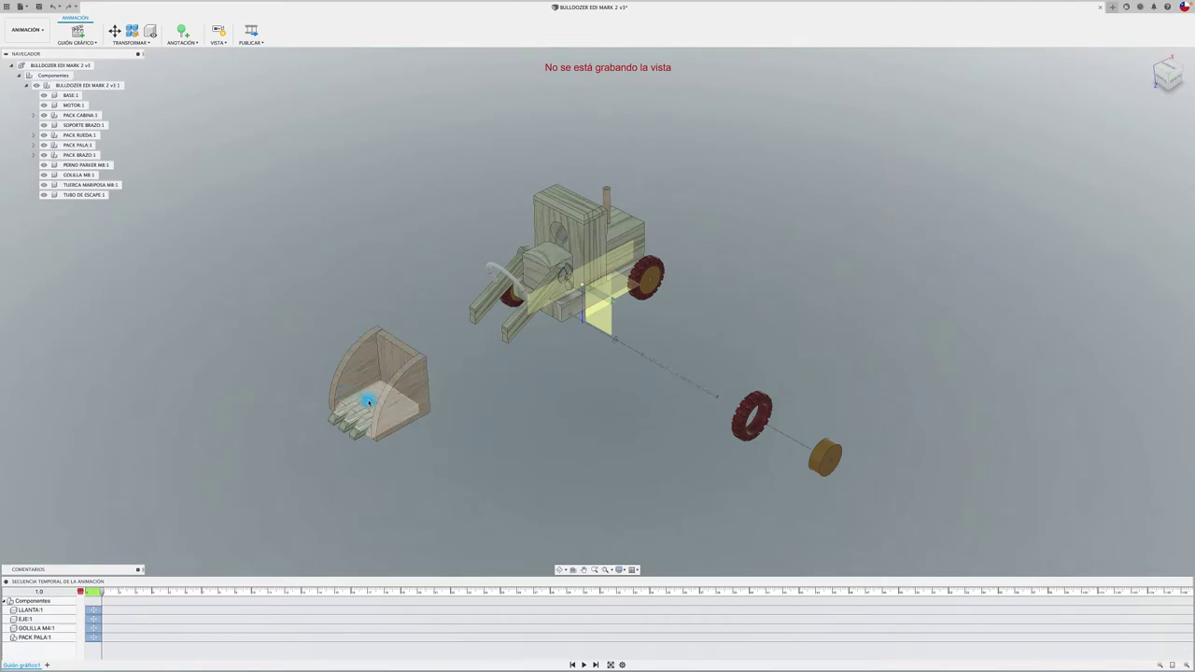
Move the side plate LATERAL:1 99.16 mm out along Y
{"action": "left_click", "coordinate": [387, 408]}
{"action": "key", "text": "m"}
{"action": "left_click_drag", "start_coordinate": [408, 409], "coordinate": [474, 448]}
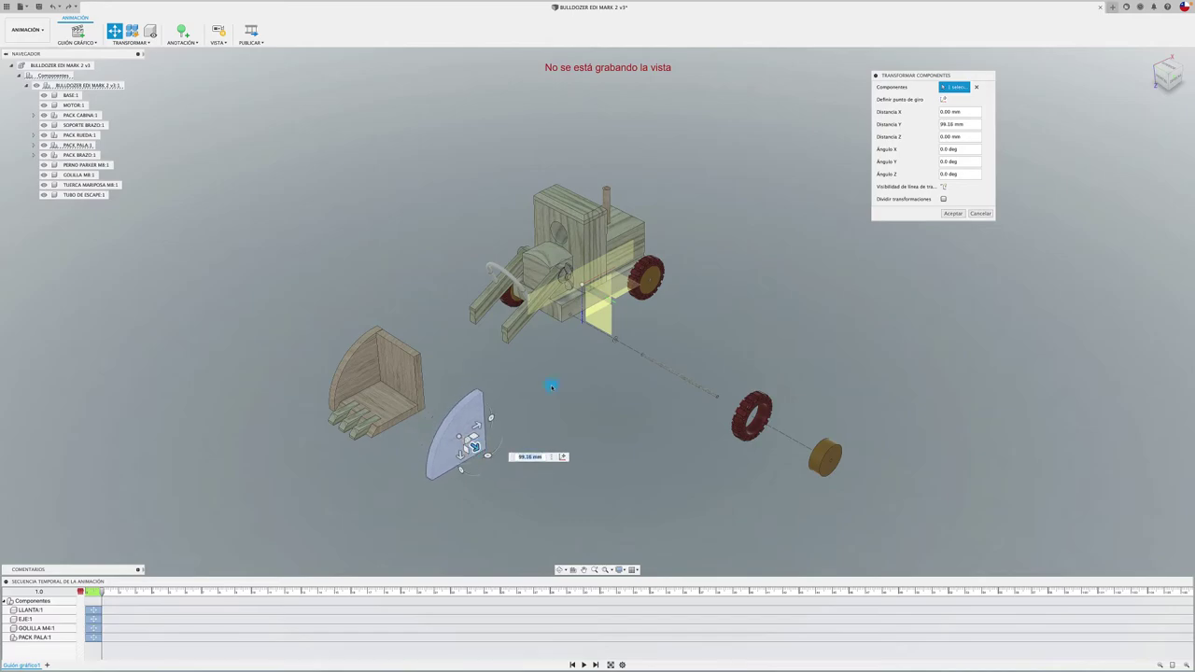
{"action": "left_click", "coordinate": [952, 213]}
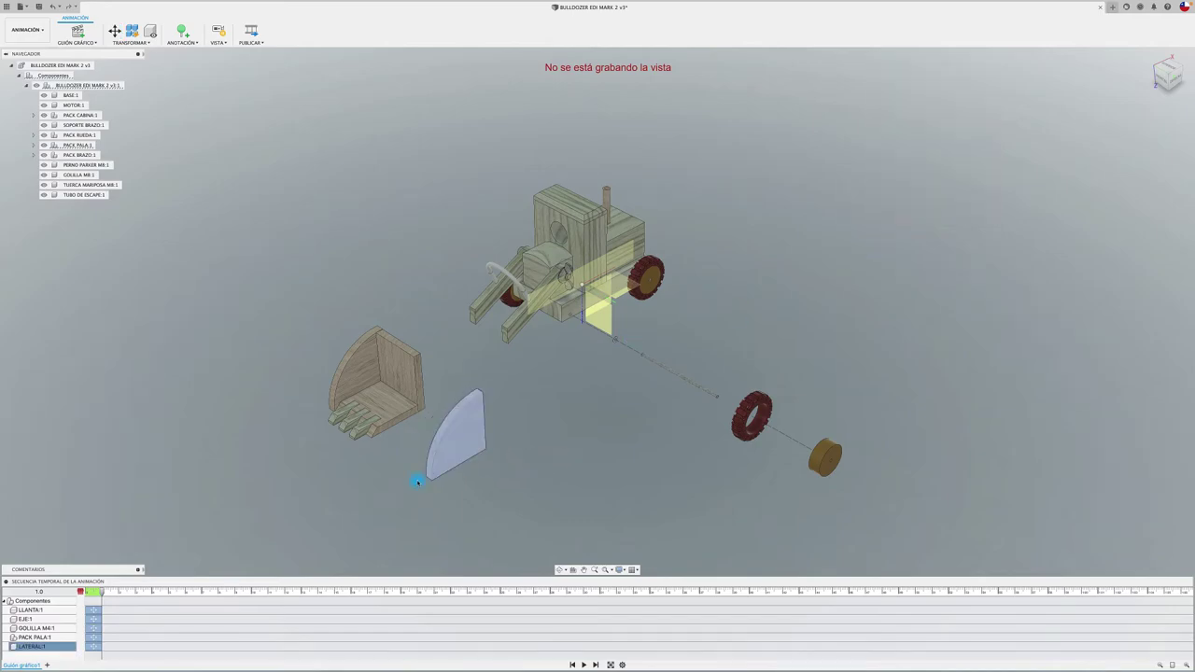
{"action": "left_click", "coordinate": [366, 430]}
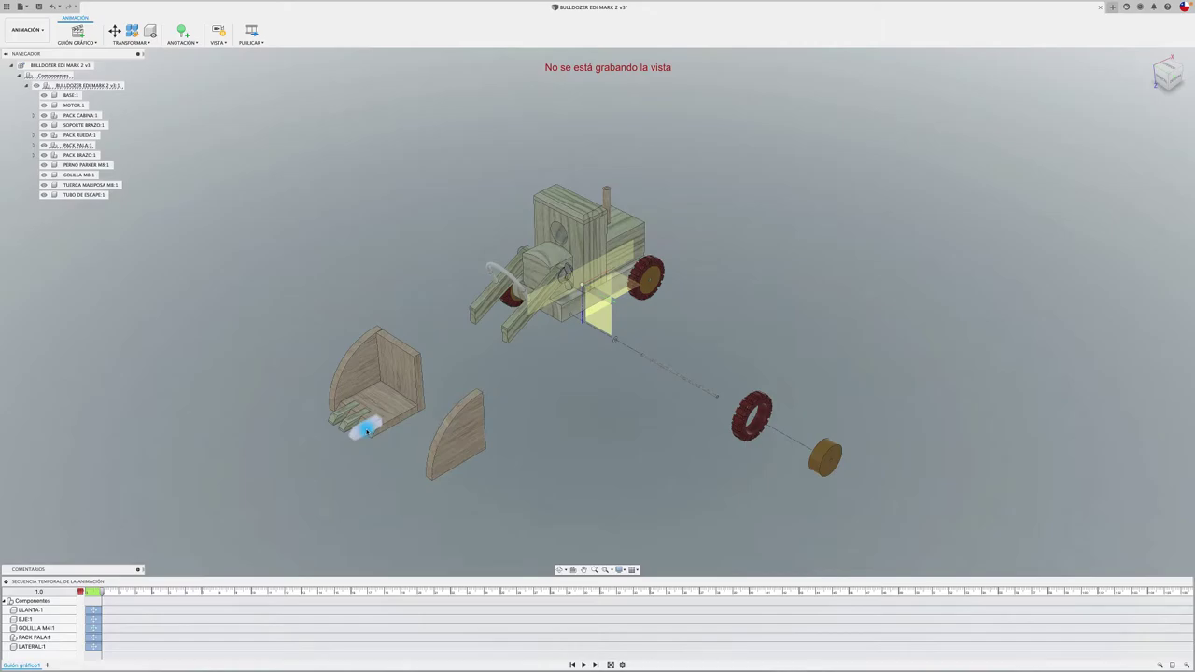
Pull the bucket teeth out to the left along -X, showing their trajectory lines
{"action": "key", "text": "m"}
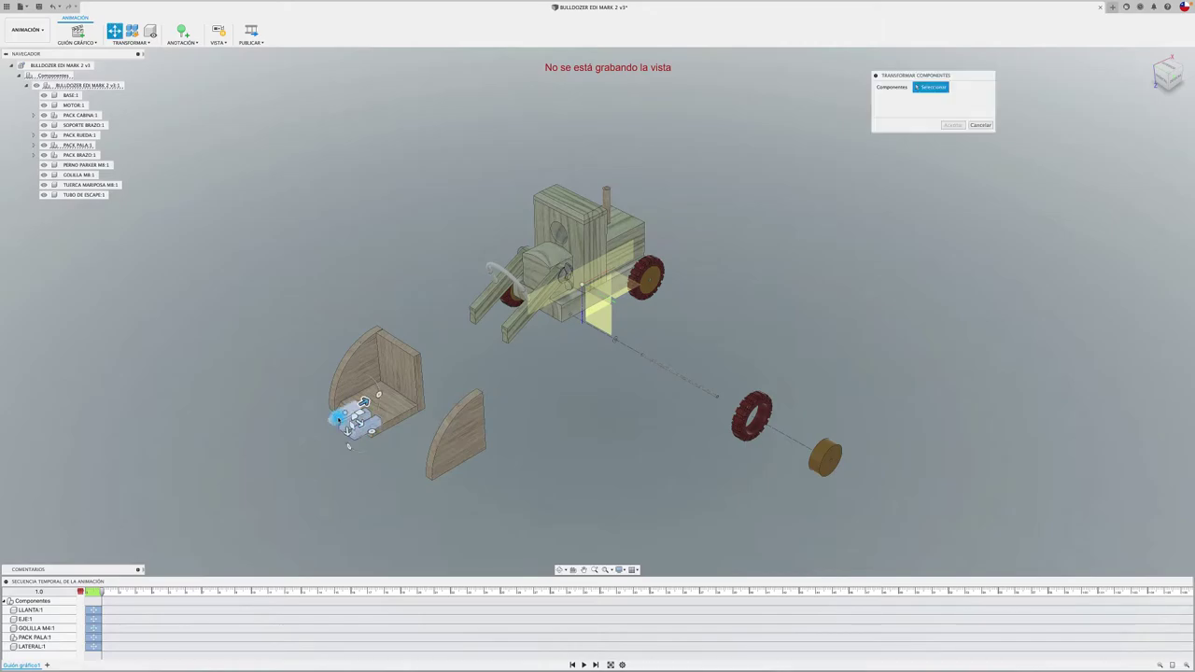
{"action": "mouse_move", "coordinate": [341, 418]}
{"action": "left_mouse_down"}
{"action": "mouse_move", "coordinate": [280, 455]}
{"action": "mouse_move", "coordinate": [307, 432]}
{"action": "left_mouse_up"}
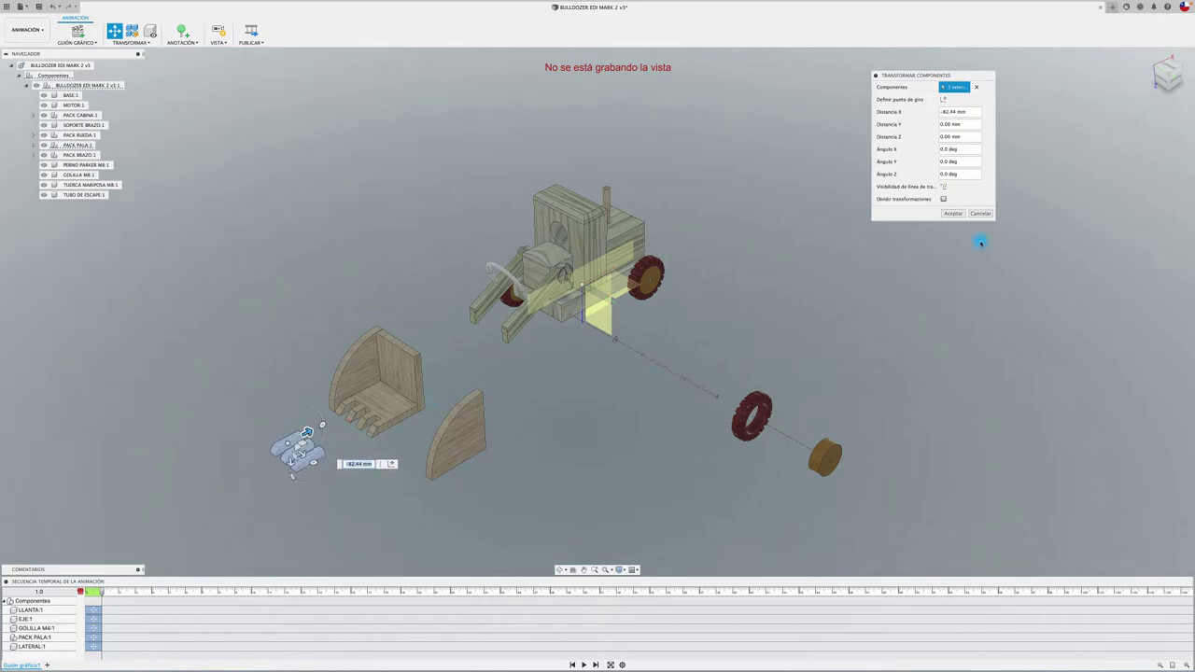
{"action": "left_click", "coordinate": [943, 187]}
{"action": "left_click", "coordinate": [952, 213]}
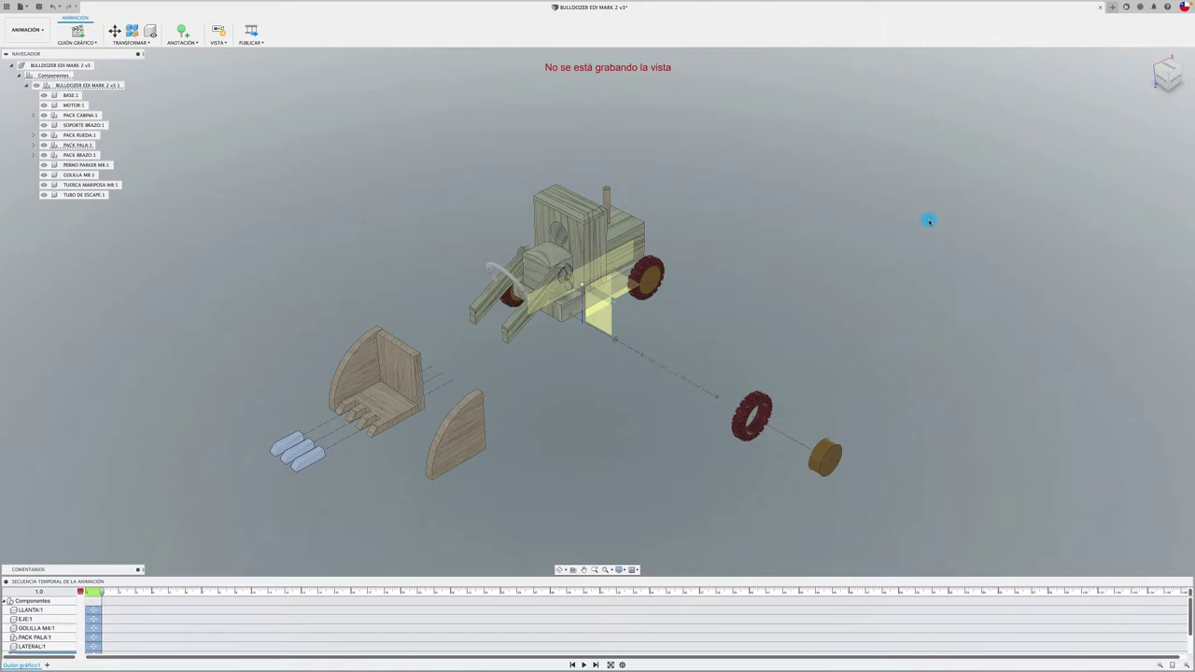
Raise the bucket's back plate −141.04 mm along Z, with its trajectory line shown
{"action": "left_click", "coordinate": [400, 369]}
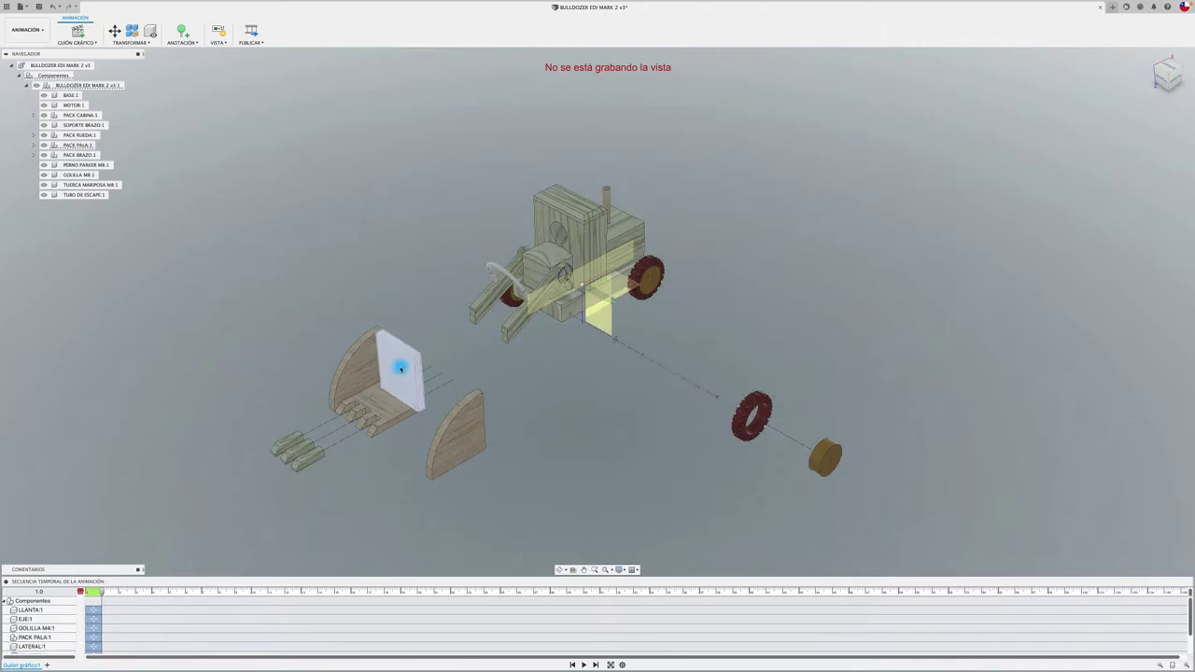
{"action": "key", "text": "m"}
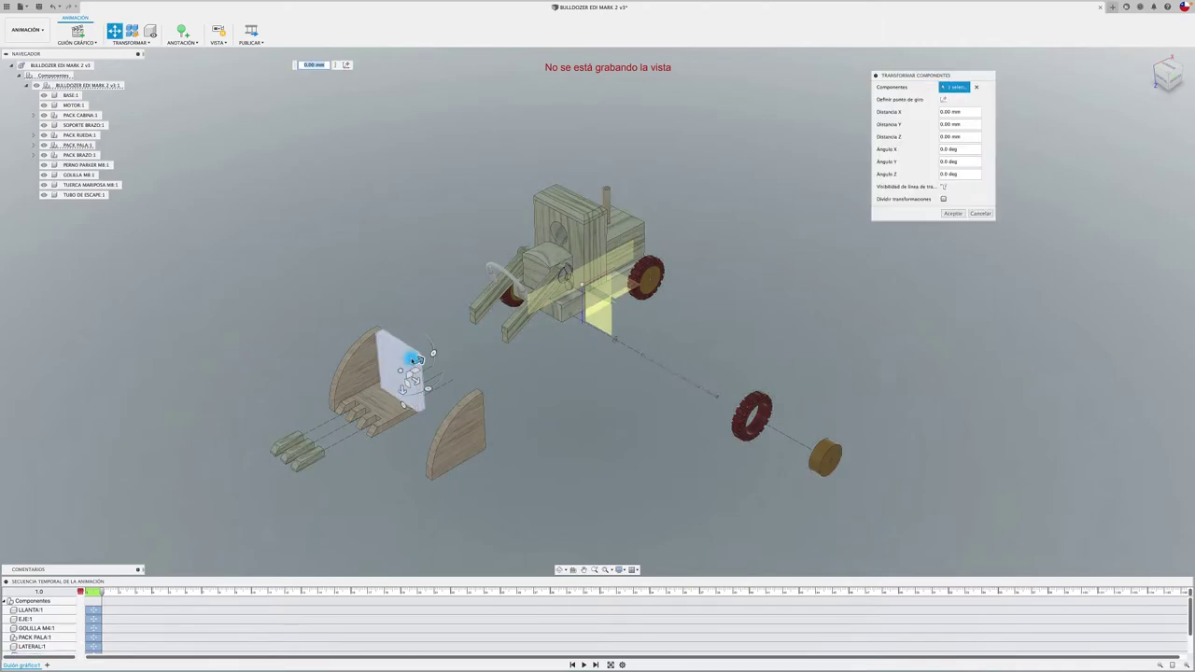
{"action": "left_click_drag", "start_coordinate": [400, 371], "coordinate": [393, 289]}
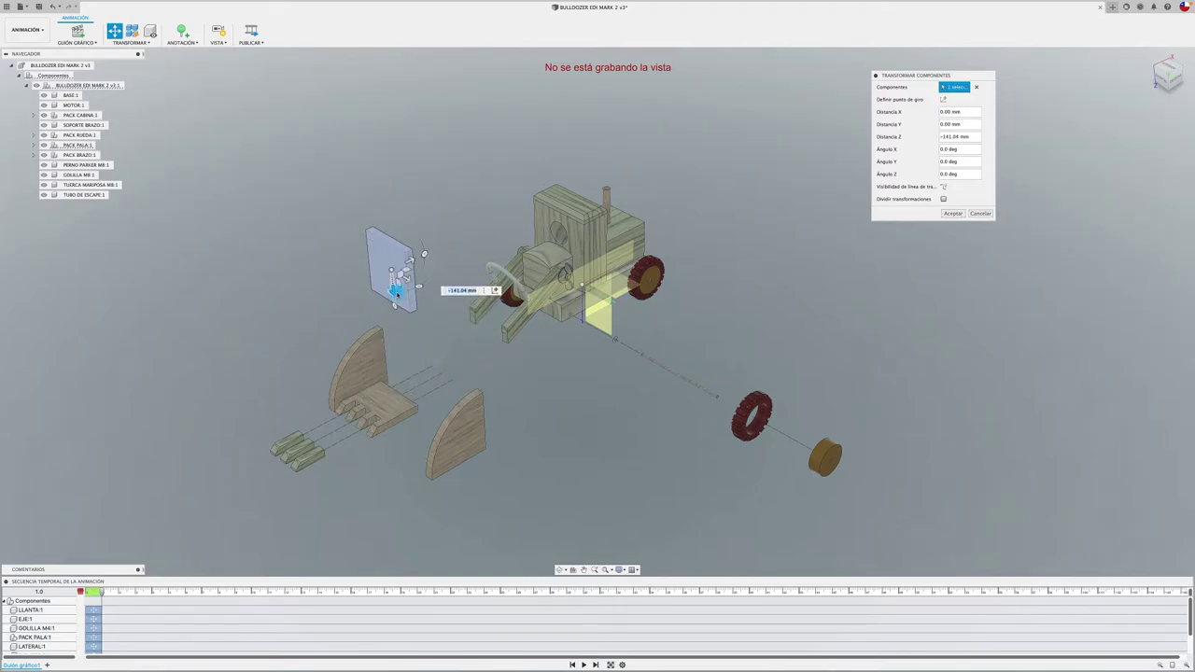
{"action": "left_click", "coordinate": [944, 187]}
{"action": "left_click", "coordinate": [947, 214]}
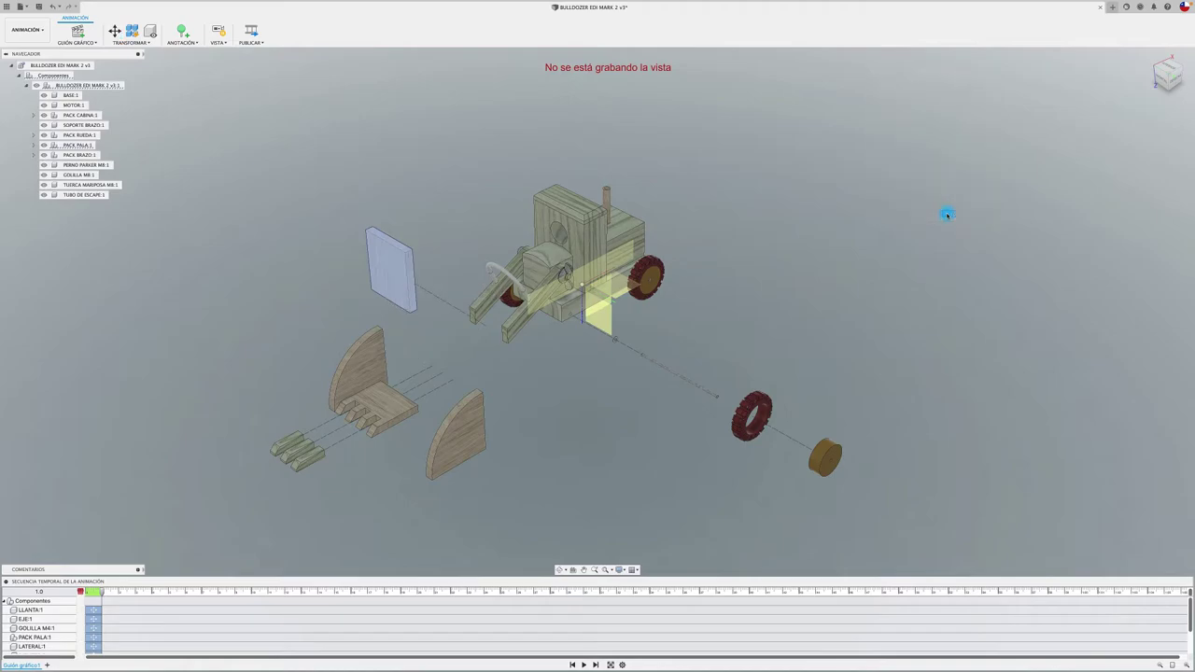
{"action": "left_click", "coordinate": [448, 307]}
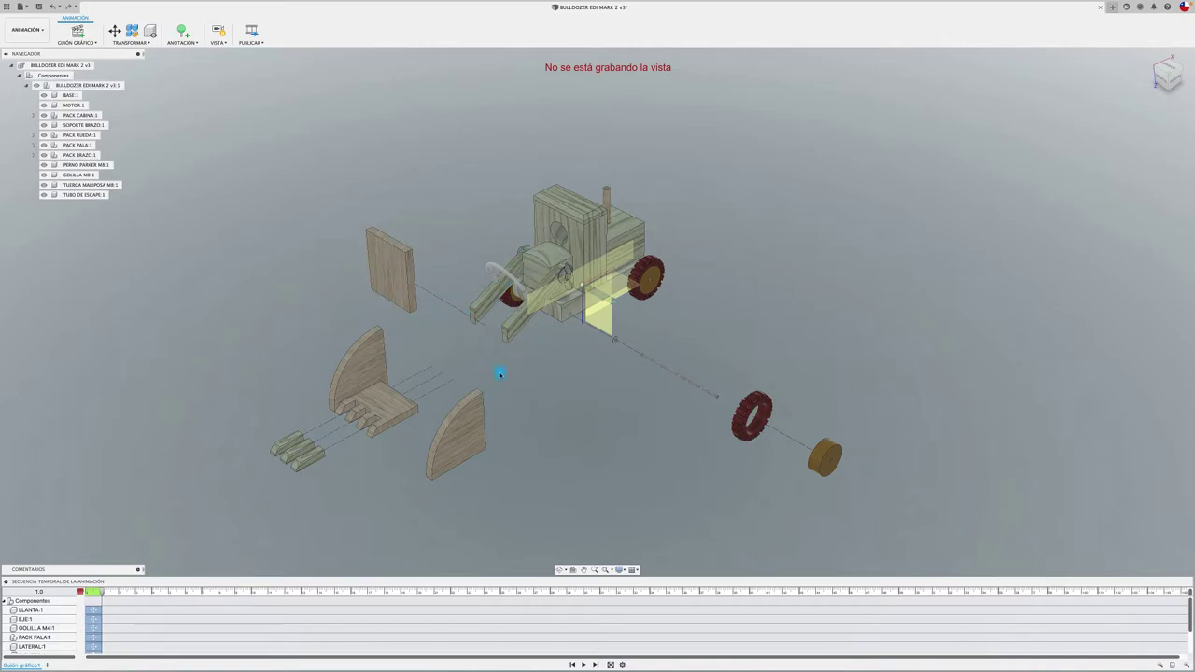
Undo the back plate's raise and instead offset it 57.92 mm along X beside the bucket
{"action": "key", "text": "ctrl+z"}
{"action": "left_click", "coordinate": [398, 372]}
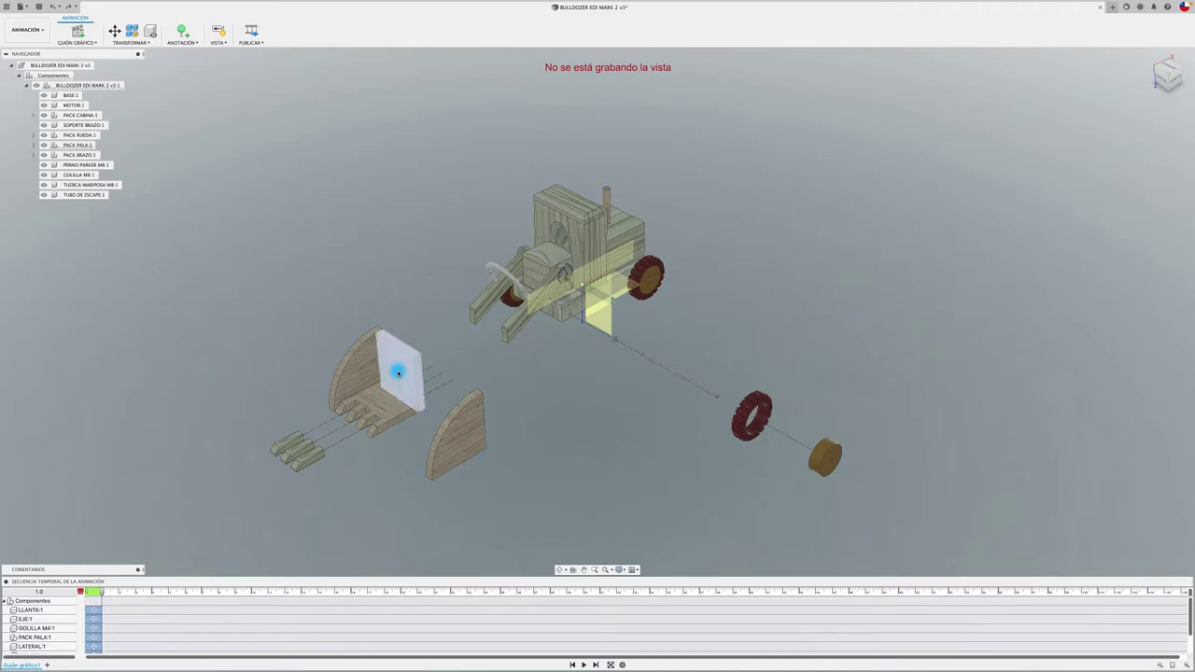
{"action": "key", "text": "m"}
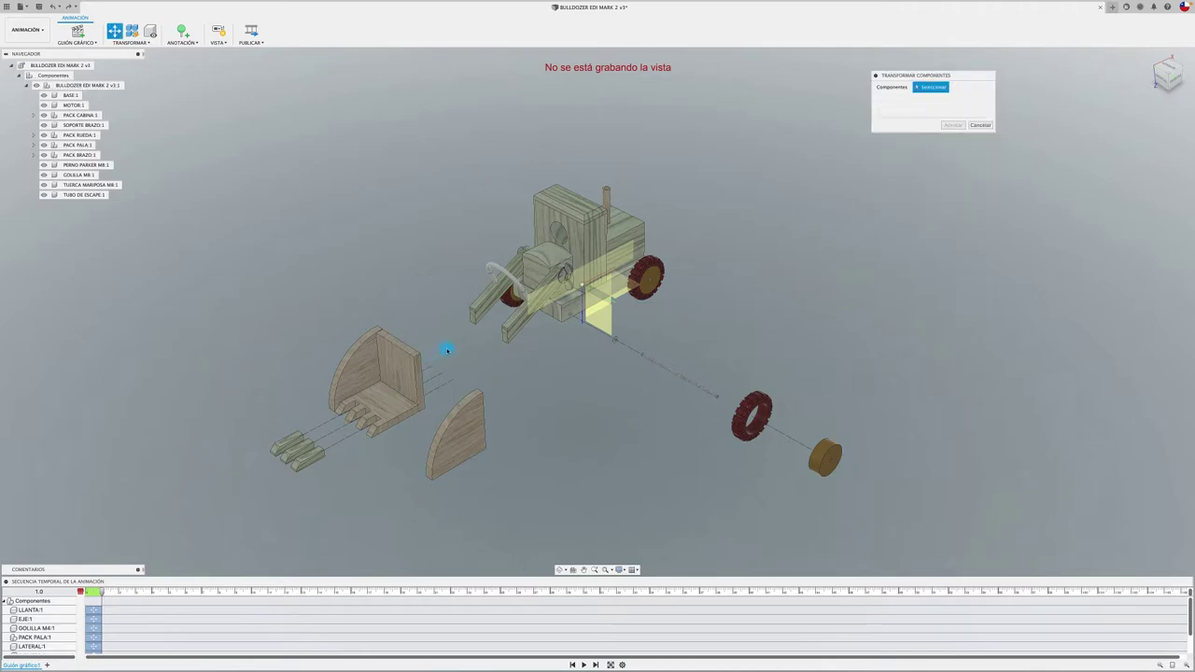
{"action": "left_click_drag", "start_coordinate": [419, 361], "coordinate": [444, 350]}
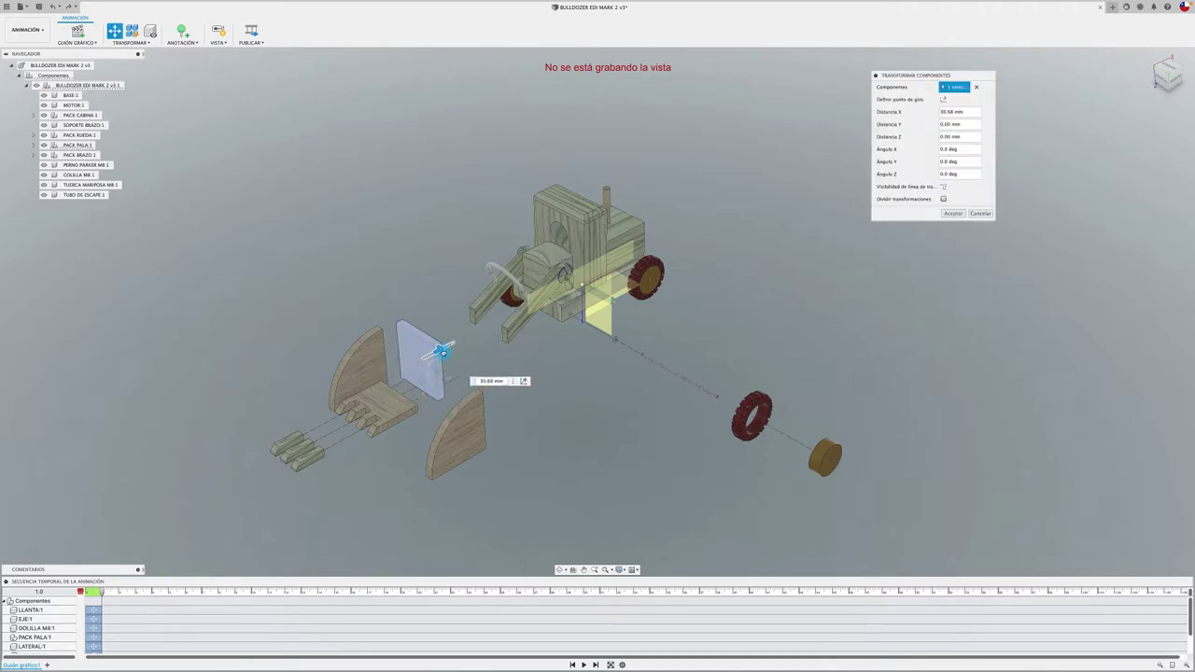
{"action": "left_click", "coordinate": [952, 213]}
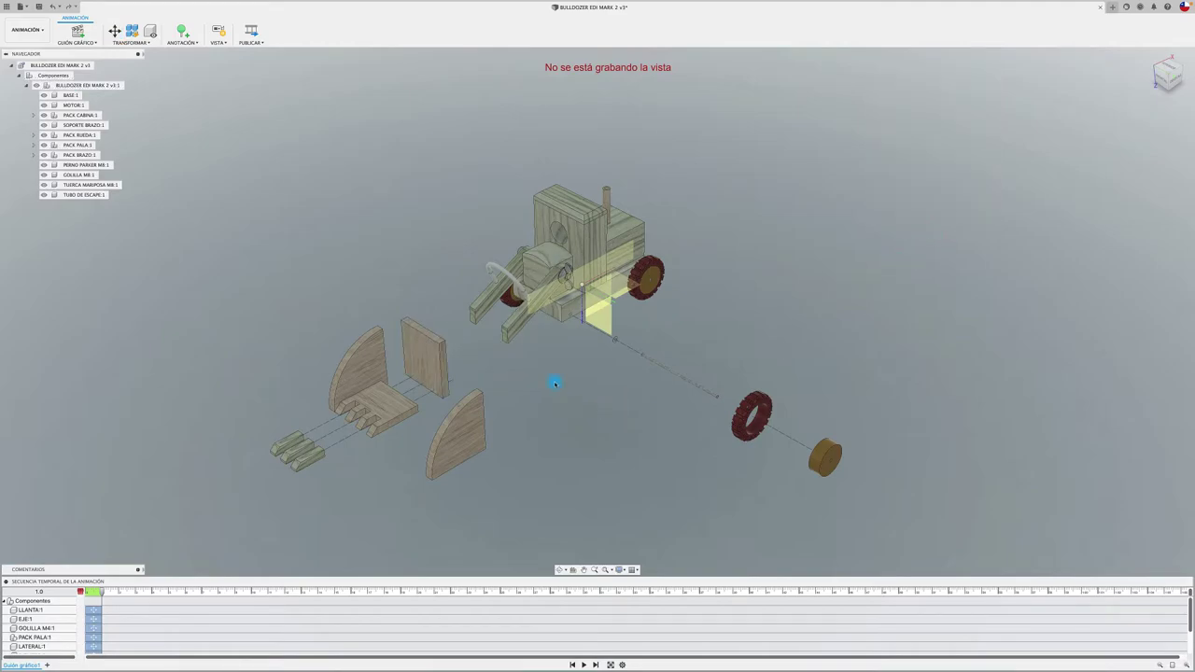
{"action": "left_click", "coordinate": [572, 269]}
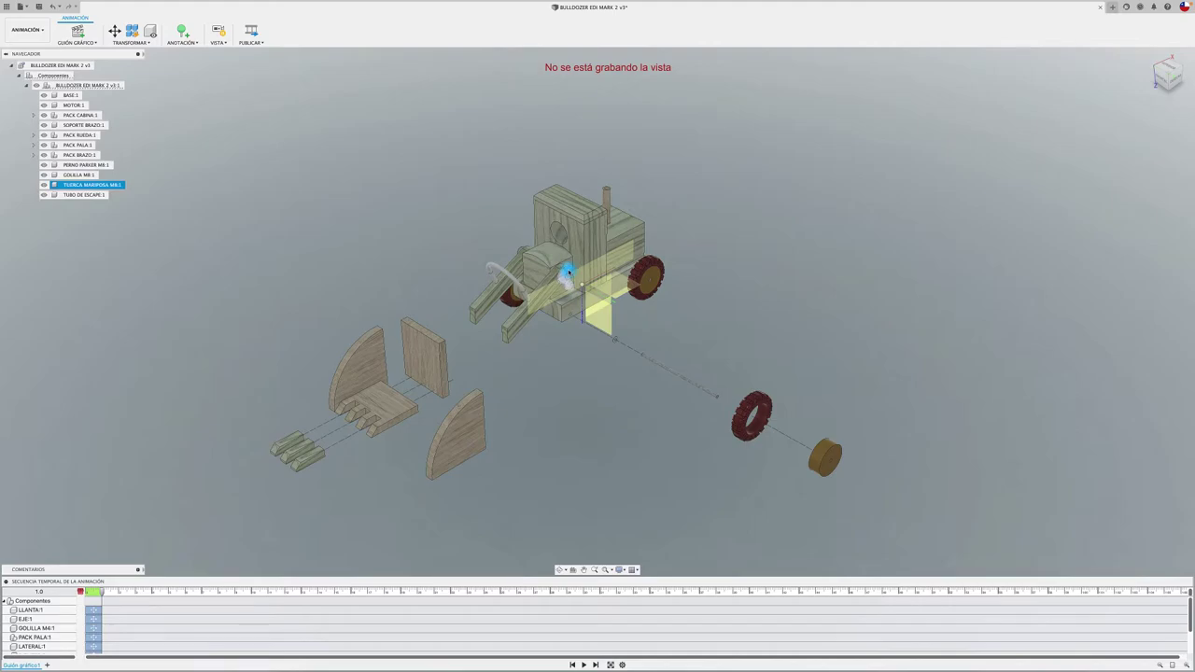
Pull the wing nut out 175.02 mm along Y, showing its motion path line
{"action": "key", "text": "m"}
{"action": "left_click_drag", "start_coordinate": [583, 287], "coordinate": [688, 342]}
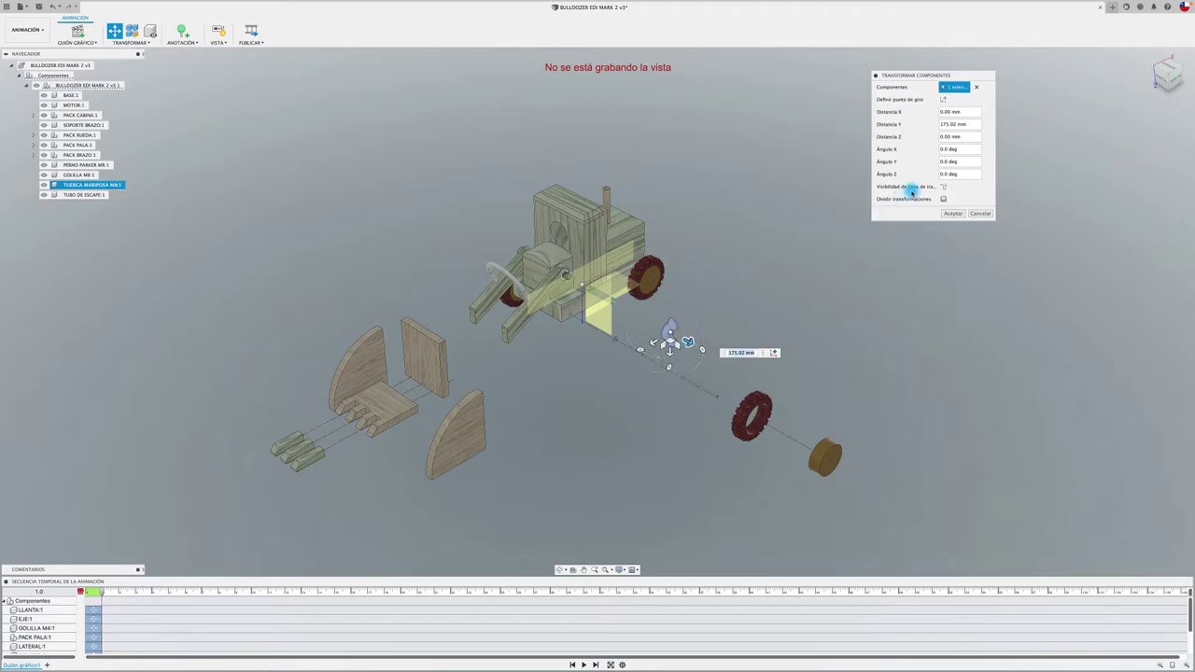
{"action": "left_click", "coordinate": [943, 187]}
{"action": "left_click", "coordinate": [952, 213]}
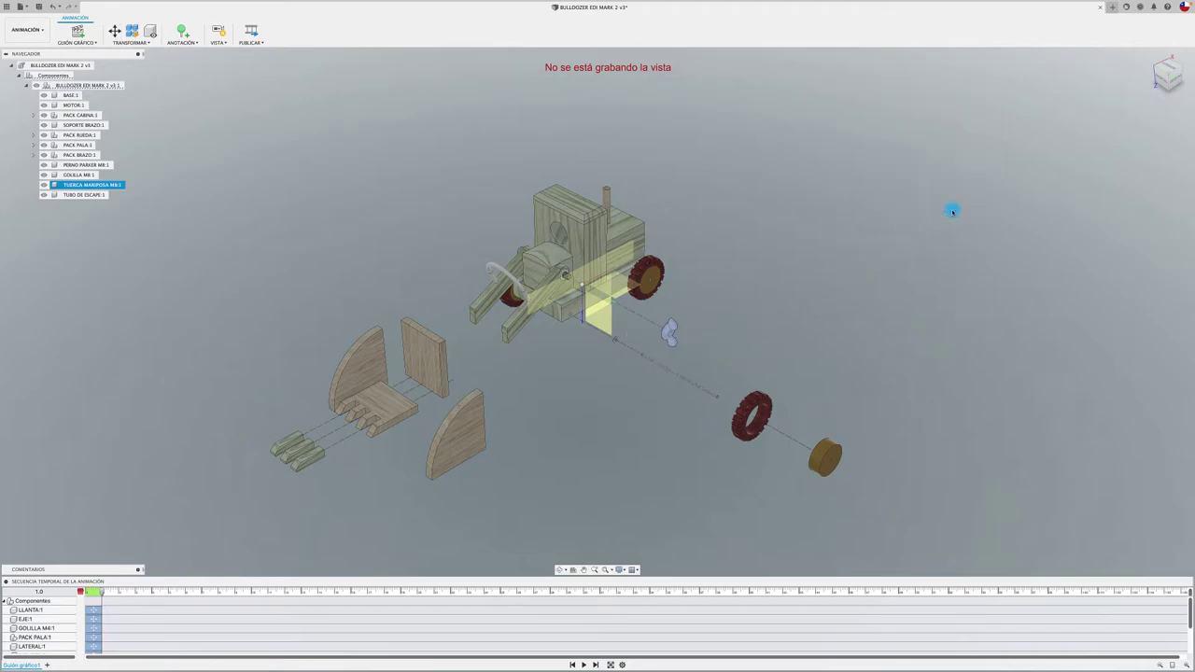
Move the M8 washer −132.29 mm along Z out along the axle
{"action": "left_click", "coordinate": [562, 278]}
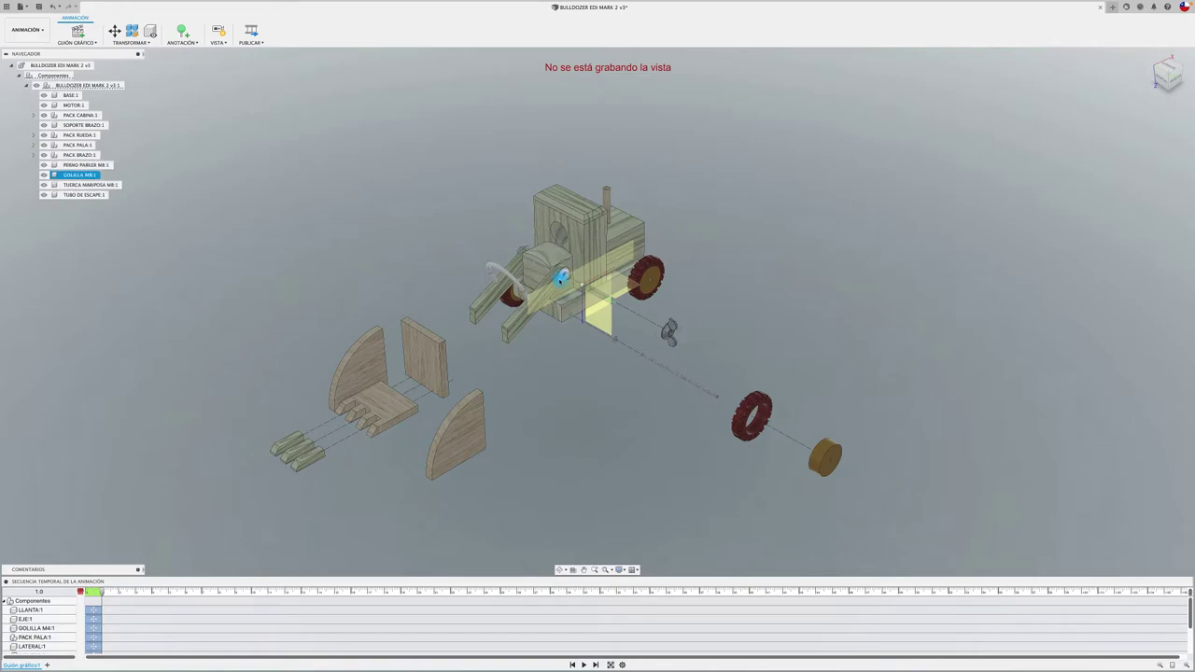
{"action": "key", "text": "m"}
{"action": "left_click_drag", "start_coordinate": [528, 266], "coordinate": [623, 308]}
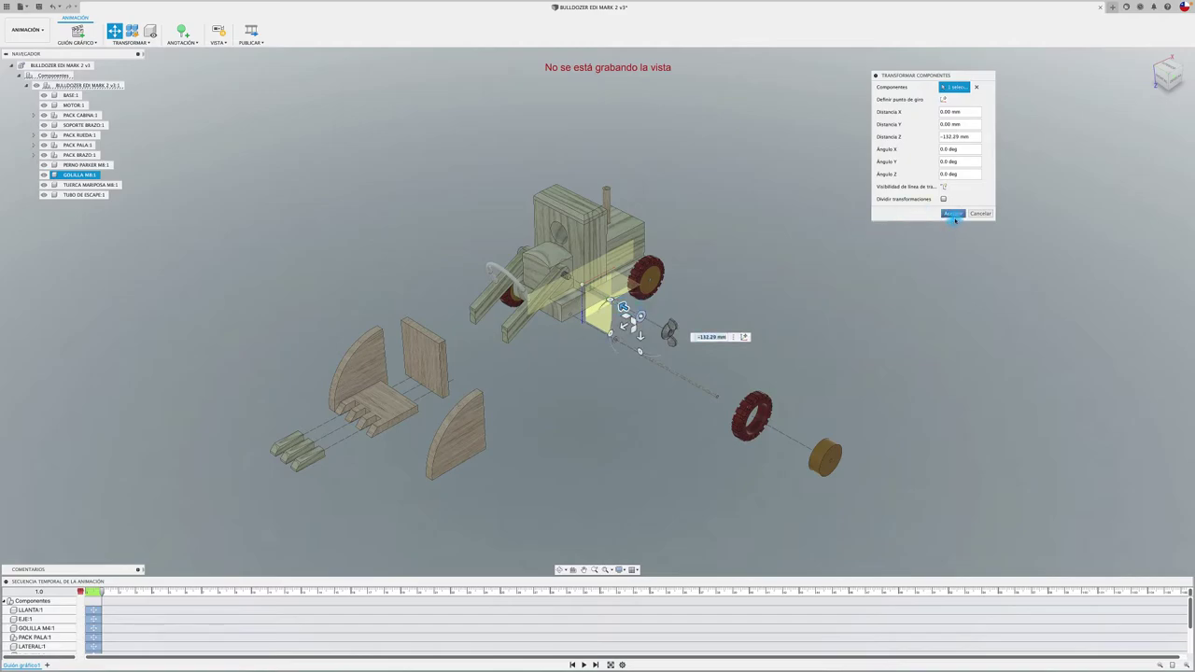
{"action": "left_click", "coordinate": [952, 214]}
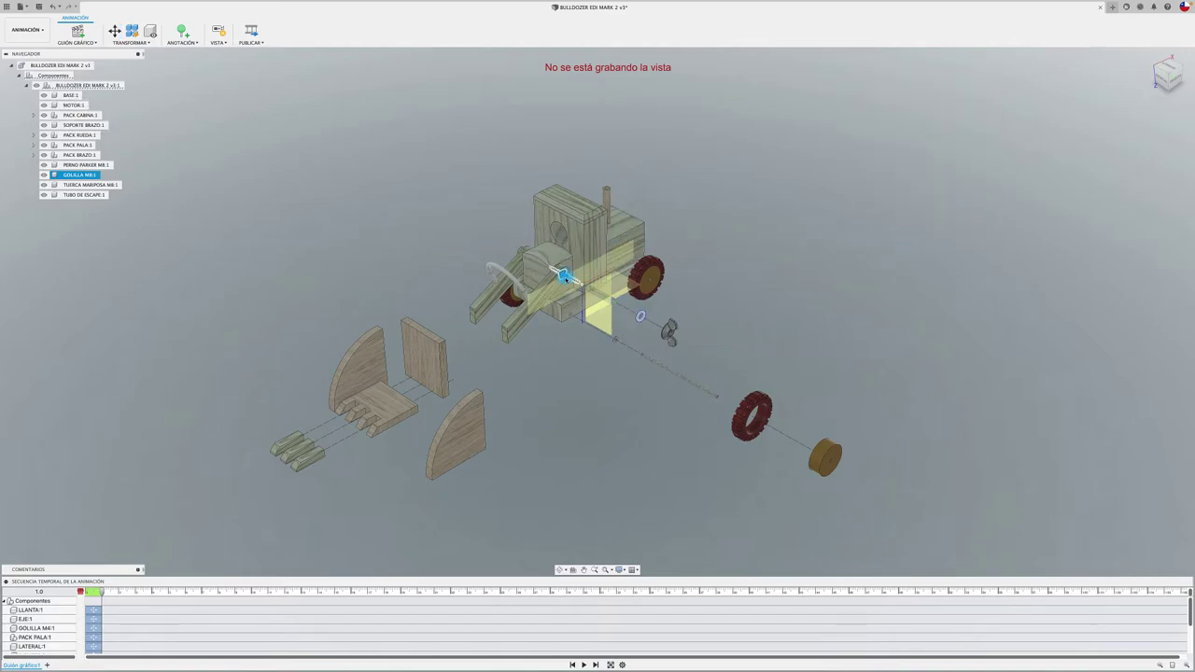
Pull the PERNO PARKER M8 bolt out −131.27 mm along Z, clear of the body
{"action": "left_click", "coordinate": [518, 250]}
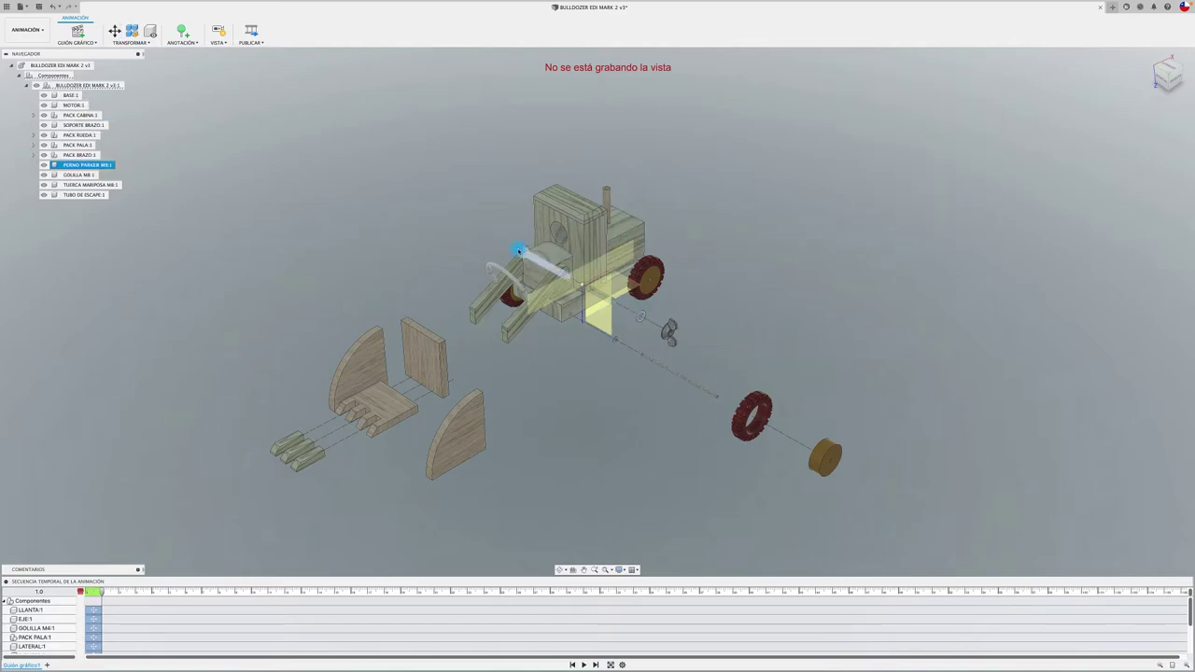
{"action": "key", "text": "m"}
{"action": "mouse_move", "coordinate": [560, 277]}
{"action": "left_mouse_down"}
{"action": "mouse_move", "coordinate": [452, 219]}
{"action": "mouse_move", "coordinate": [490, 233]}
{"action": "left_mouse_up"}
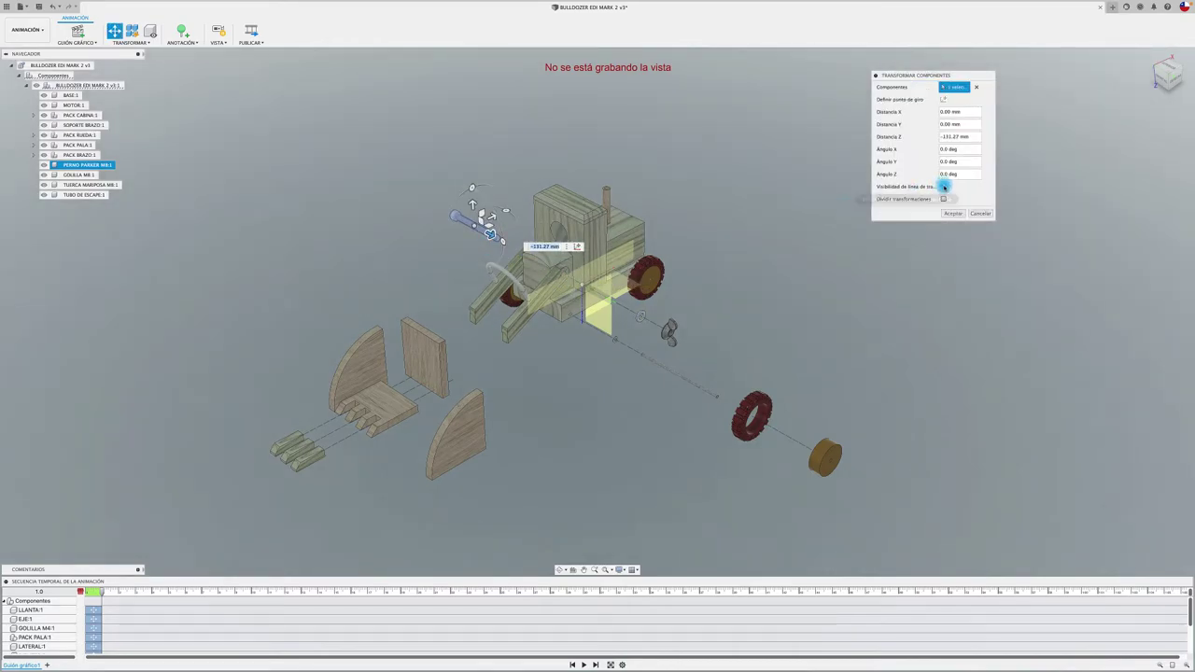
{"action": "left_click", "coordinate": [951, 214]}
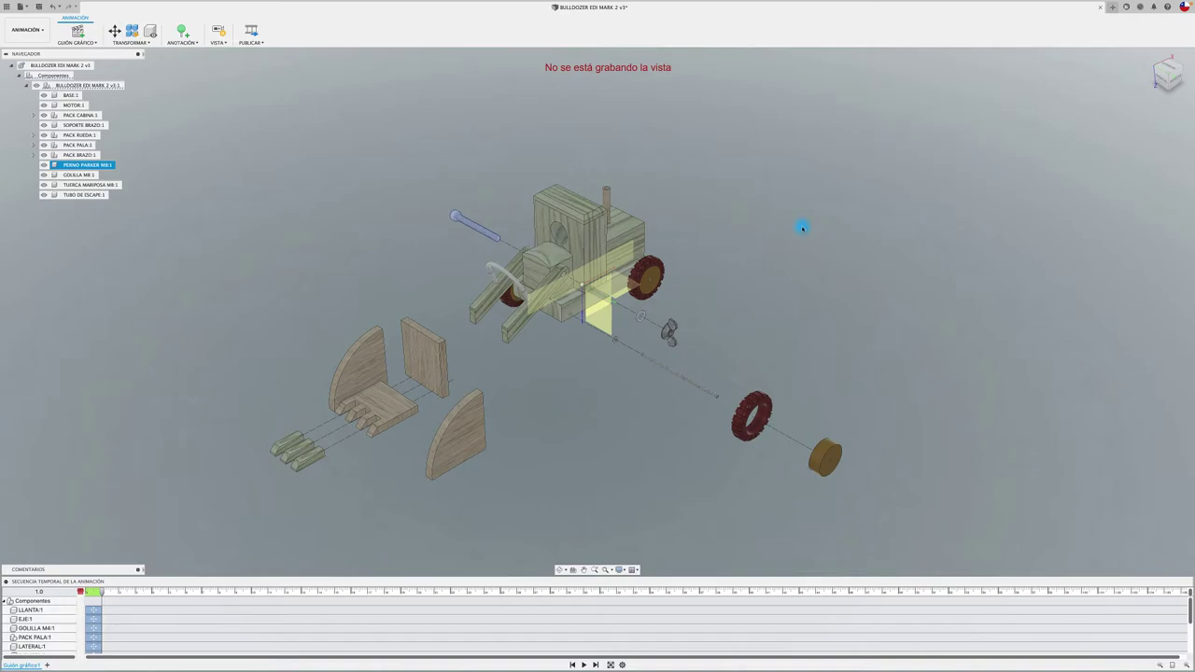
{"action": "left_click", "coordinate": [742, 252]}
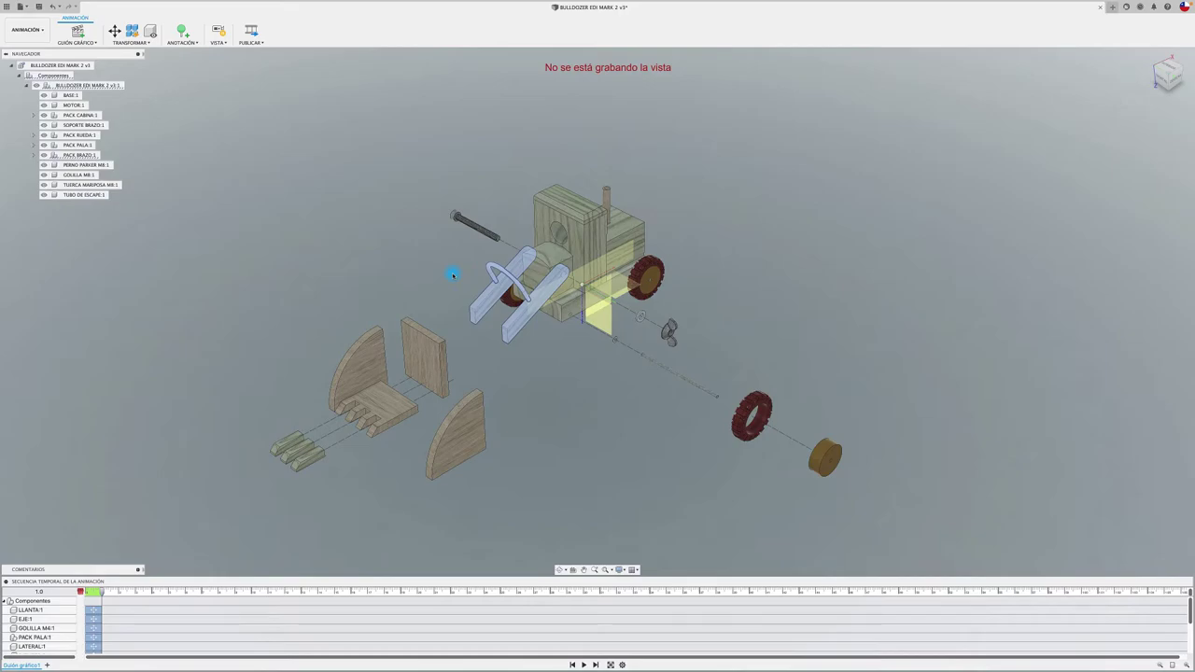
Lift the arm assembly −178.81 mm along Z above the bulldozer body
{"action": "key", "text": "m"}
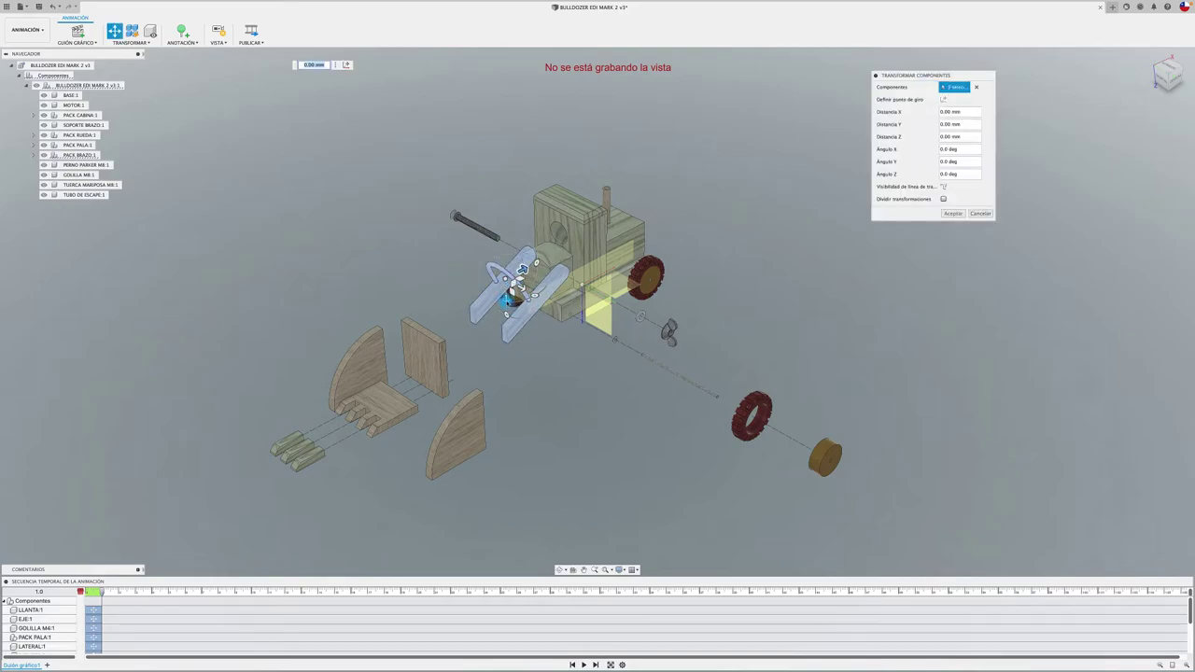
{"action": "left_click_drag", "start_coordinate": [524, 333], "coordinate": [501, 171]}
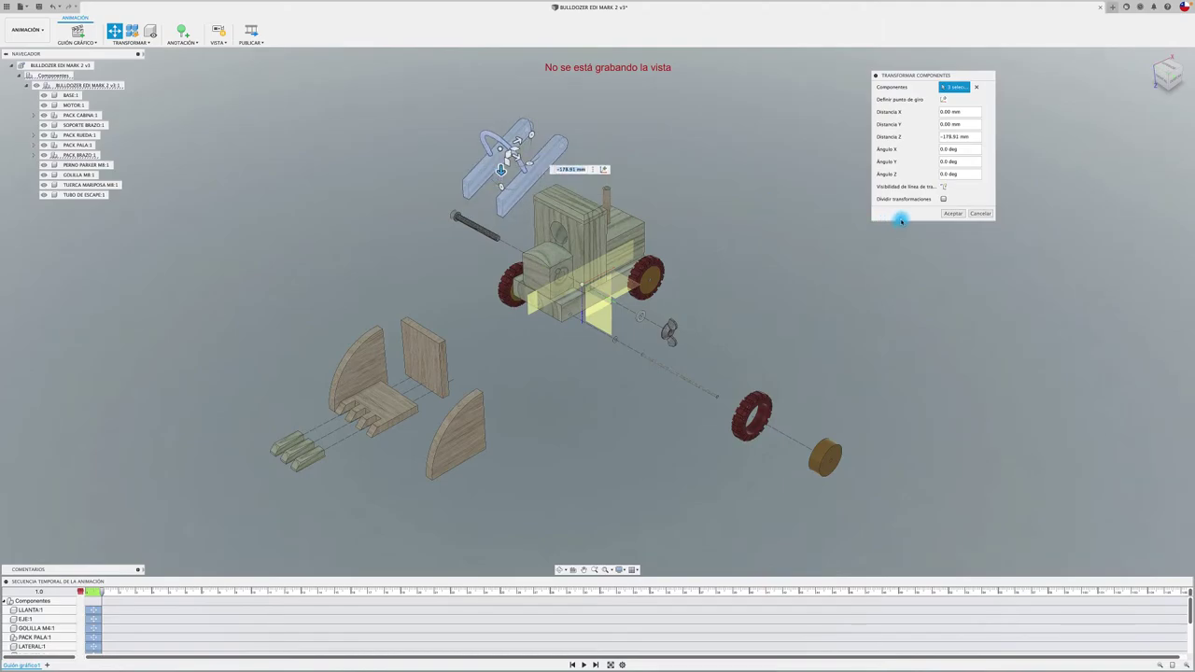
{"action": "left_click", "coordinate": [952, 213]}
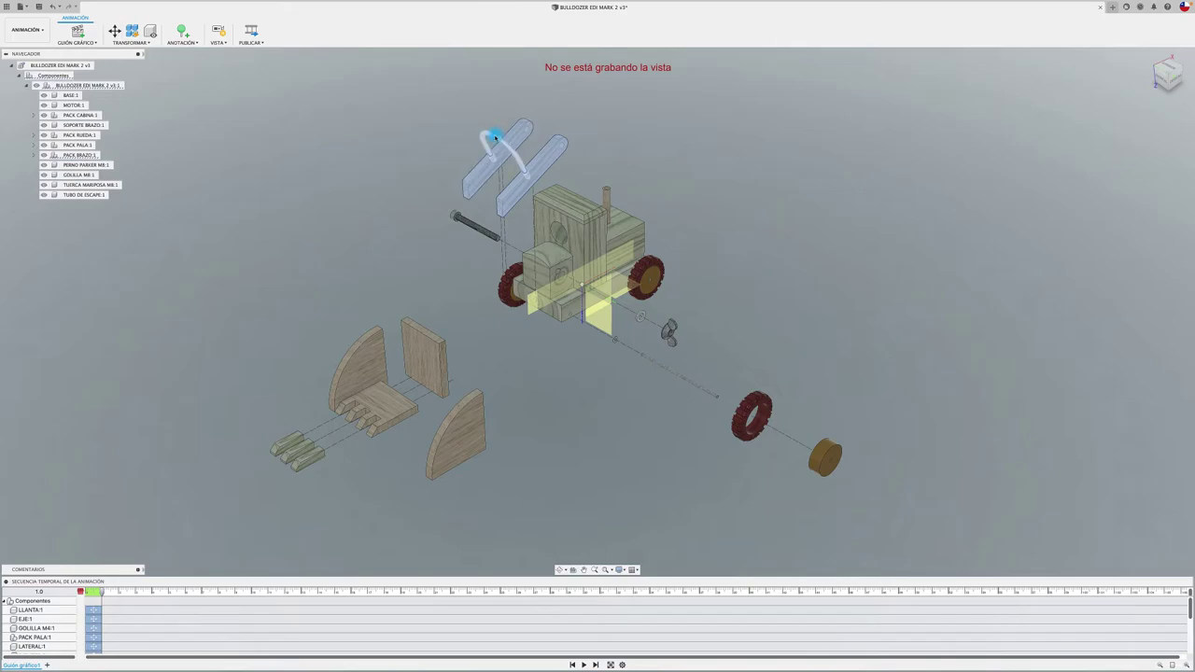
{"action": "key", "text": "m"}
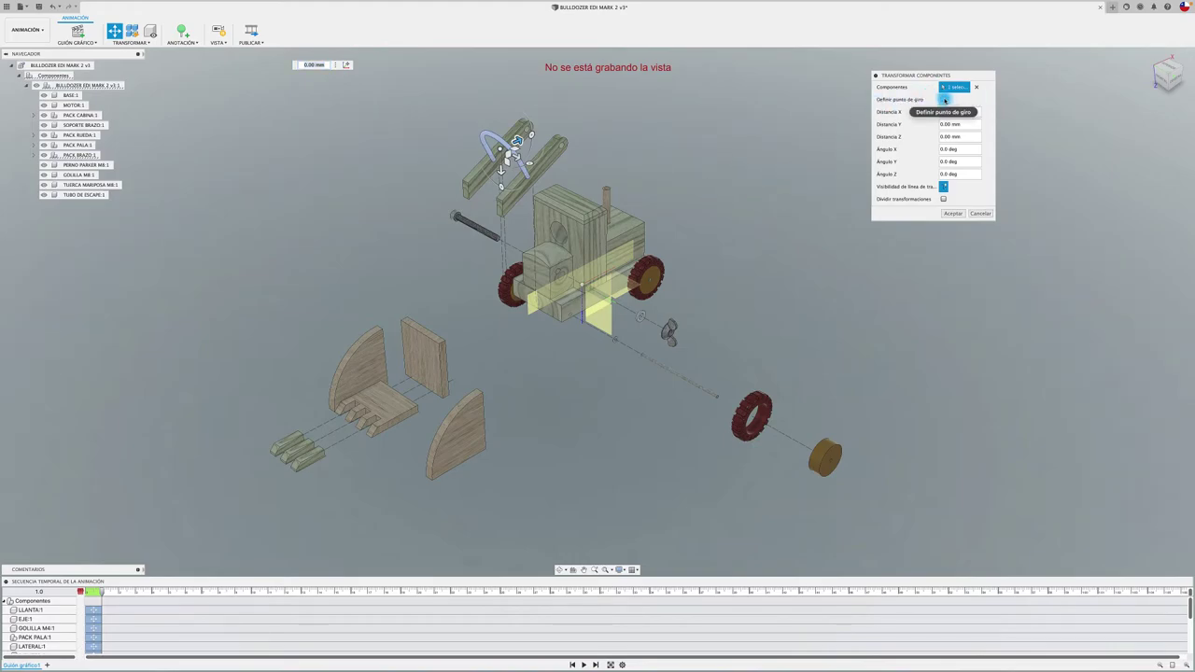
Adjust the move's pivot point, then lift the curved arm pin 97.57 mm along Z
{"action": "left_click", "coordinate": [944, 98]}
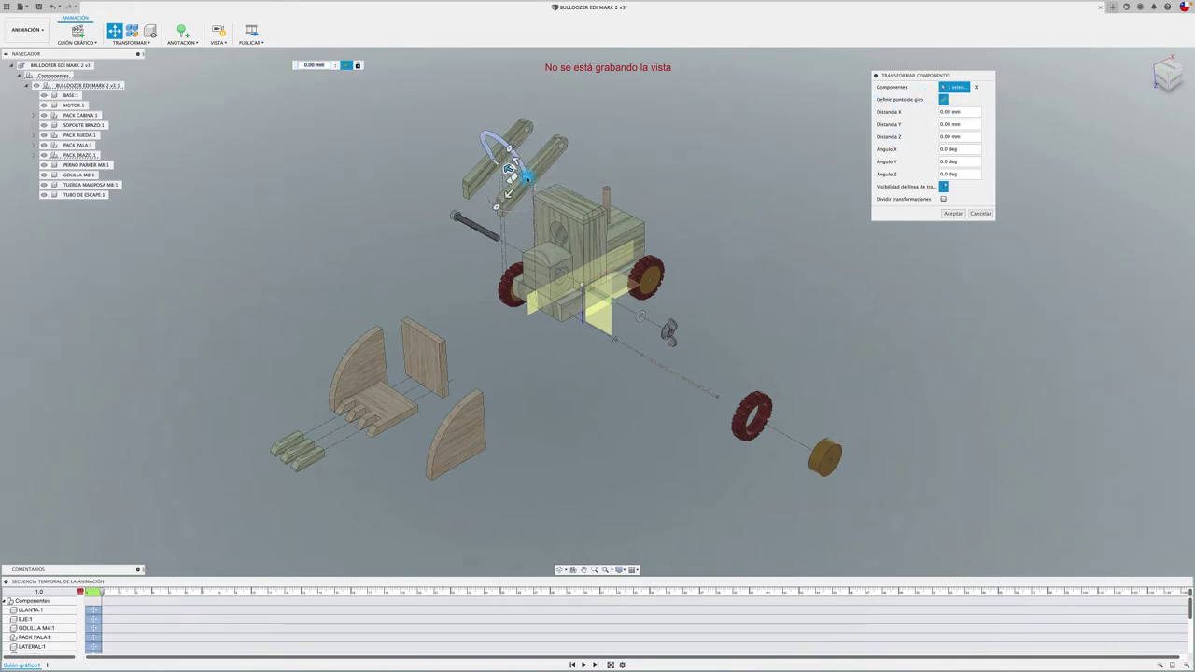
{"action": "mouse_move", "coordinate": [528, 177]}
{"action": "left_mouse_down"}
{"action": "mouse_move", "coordinate": [504, 142]}
{"action": "mouse_move", "coordinate": [516, 166]}
{"action": "left_mouse_up"}
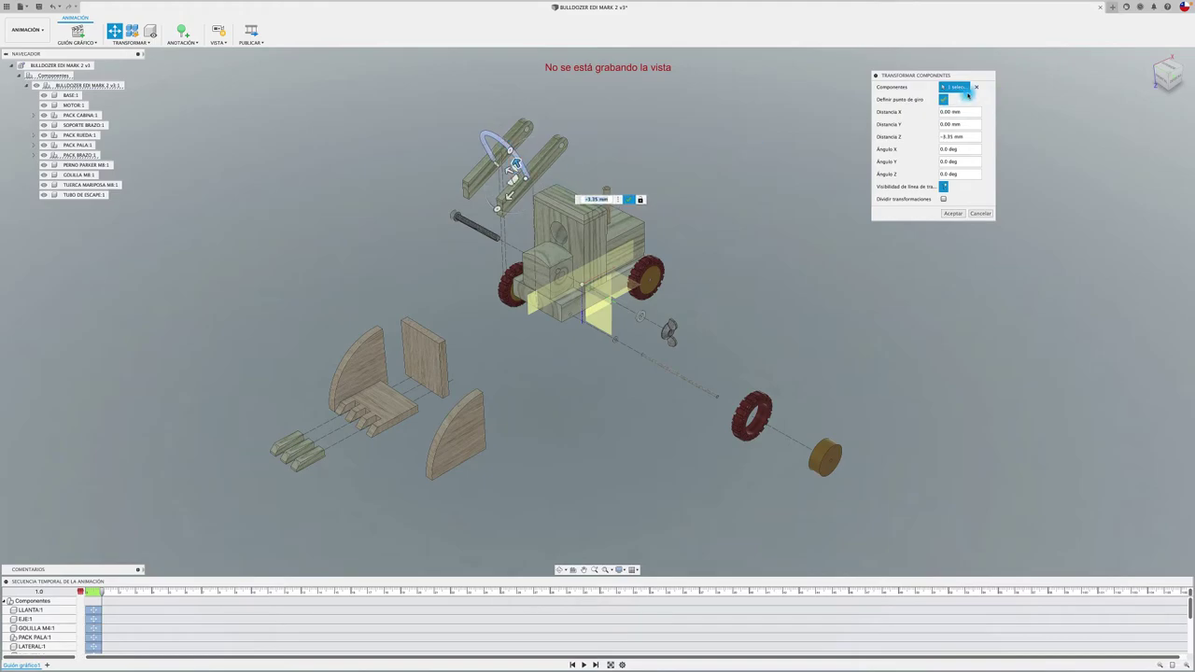
{"action": "left_click", "coordinate": [943, 99]}
{"action": "left_click_drag", "start_coordinate": [517, 163], "coordinate": [480, 104]}
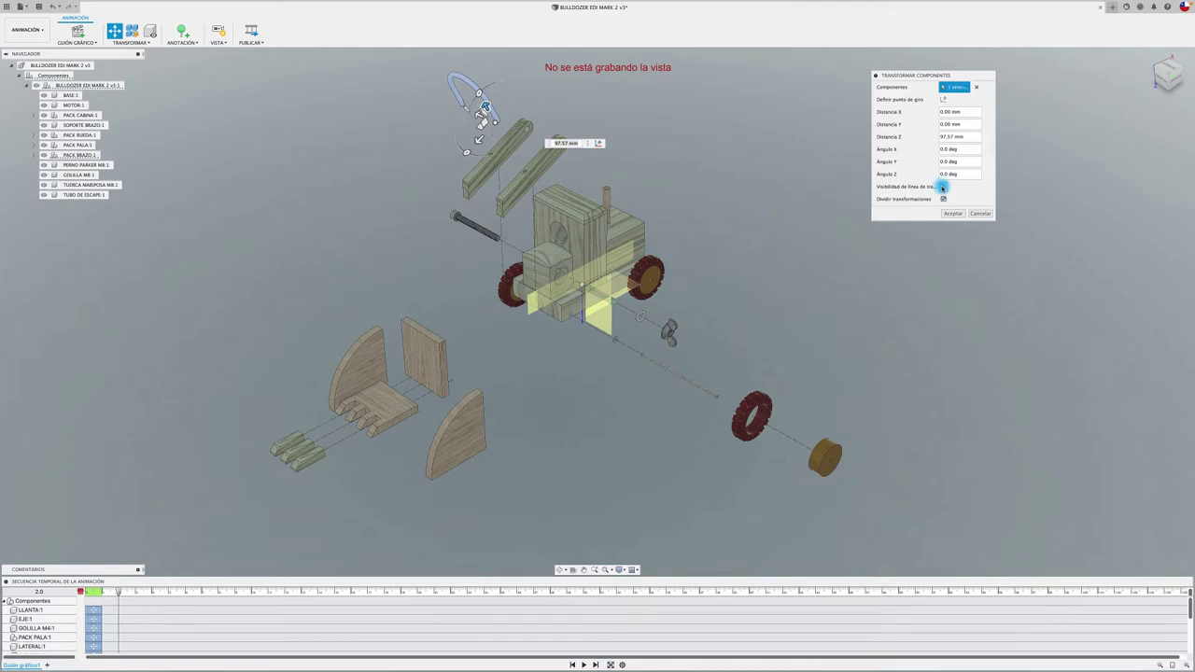
{"action": "left_click", "coordinate": [953, 214]}
Move the motor and exhaust pipe together 158.57 mm along X, with path lines shown
{"action": "left_click", "coordinate": [789, 218]}
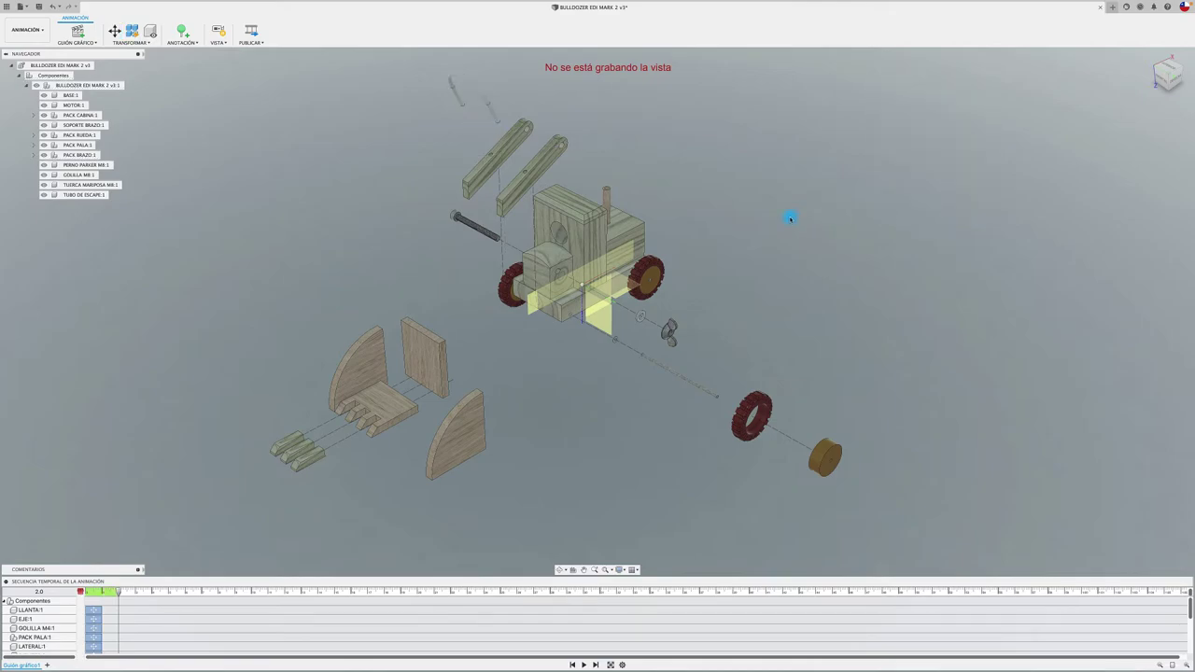
{"action": "left_click", "coordinate": [643, 235]}
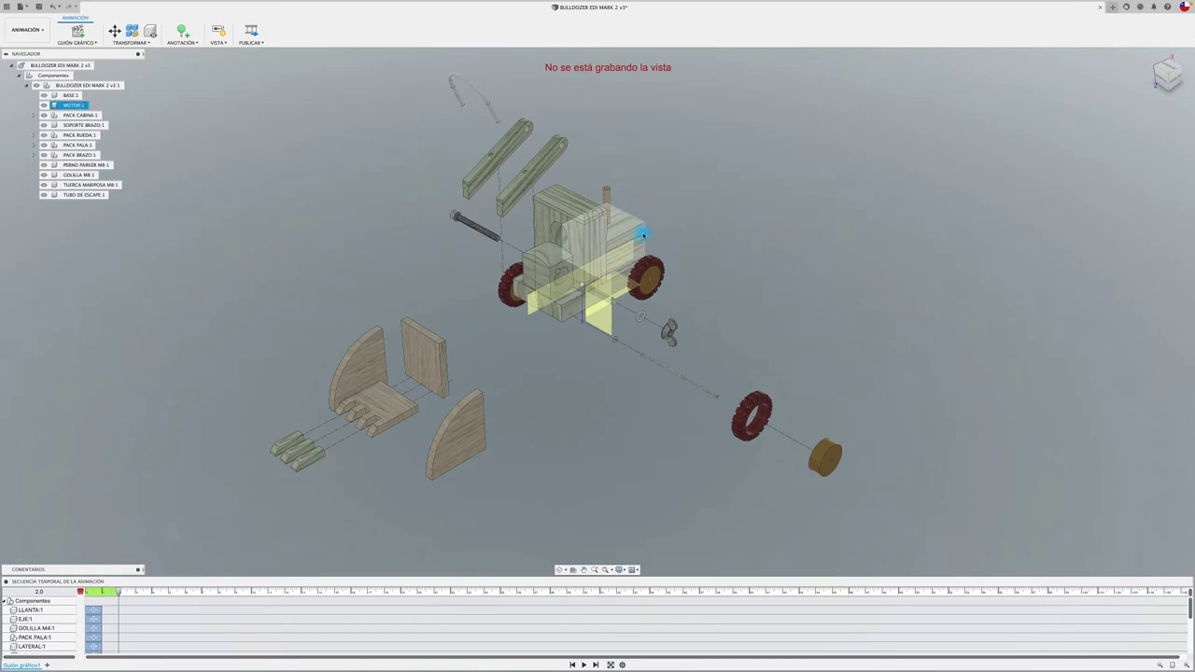
{"action": "left_click", "coordinate": [607, 196], "text": "ctrl"}
{"action": "key", "text": "m"}
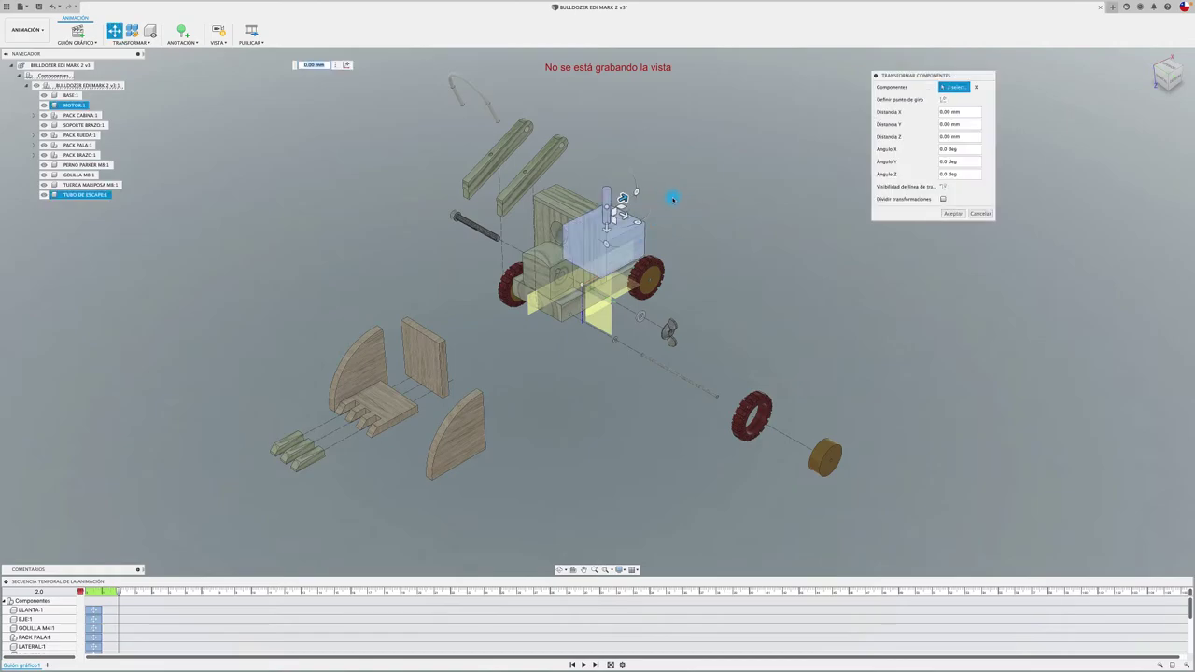
{"action": "left_click_drag", "start_coordinate": [623, 198], "coordinate": [695, 162]}
{"action": "left_click", "coordinate": [943, 187]}
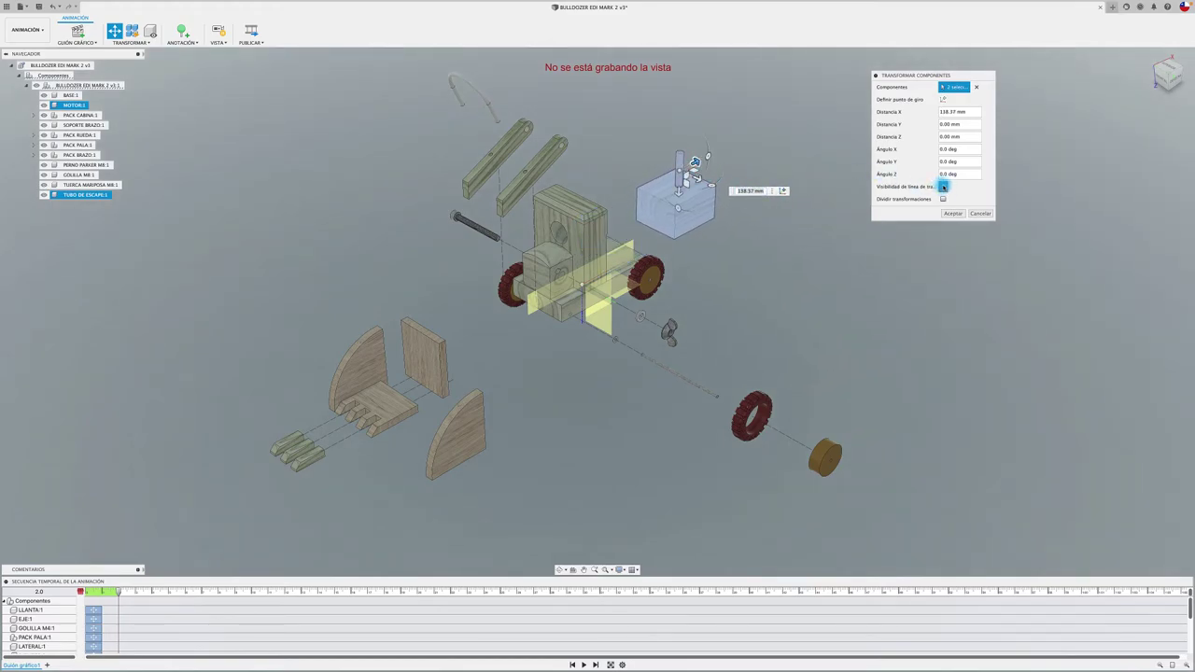
{"action": "left_click", "coordinate": [952, 212]}
Lift the exhaust pipe about 84 mm along Z, out of the motor
{"action": "left_click", "coordinate": [681, 162]}
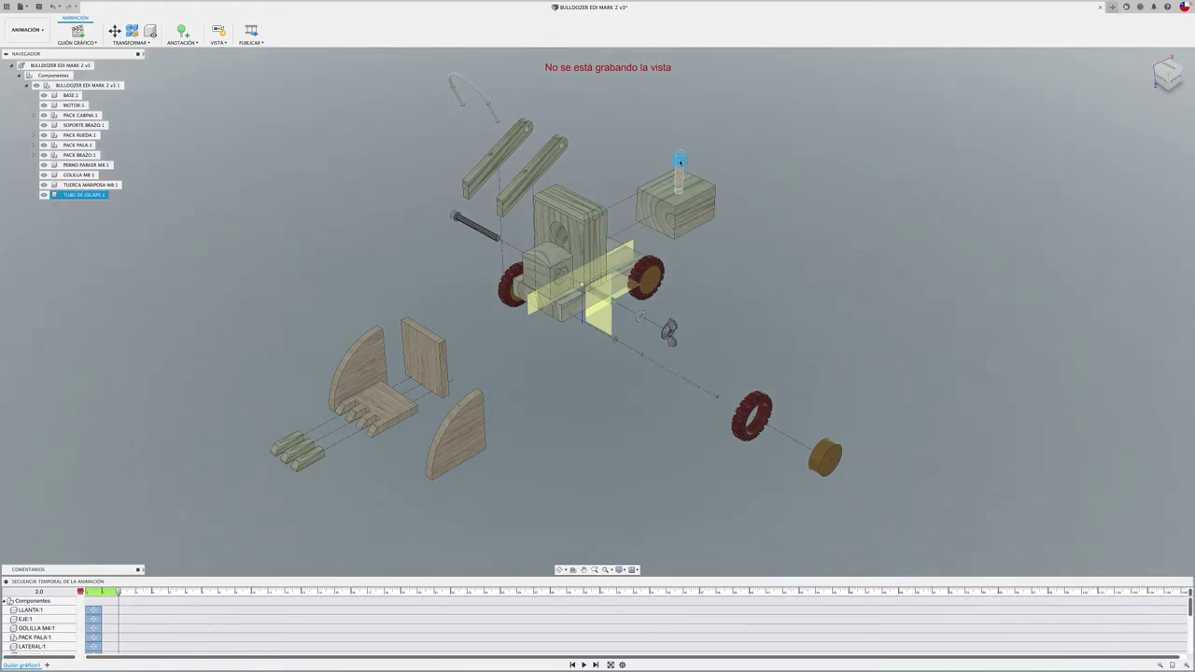
{"action": "key", "text": "t"}
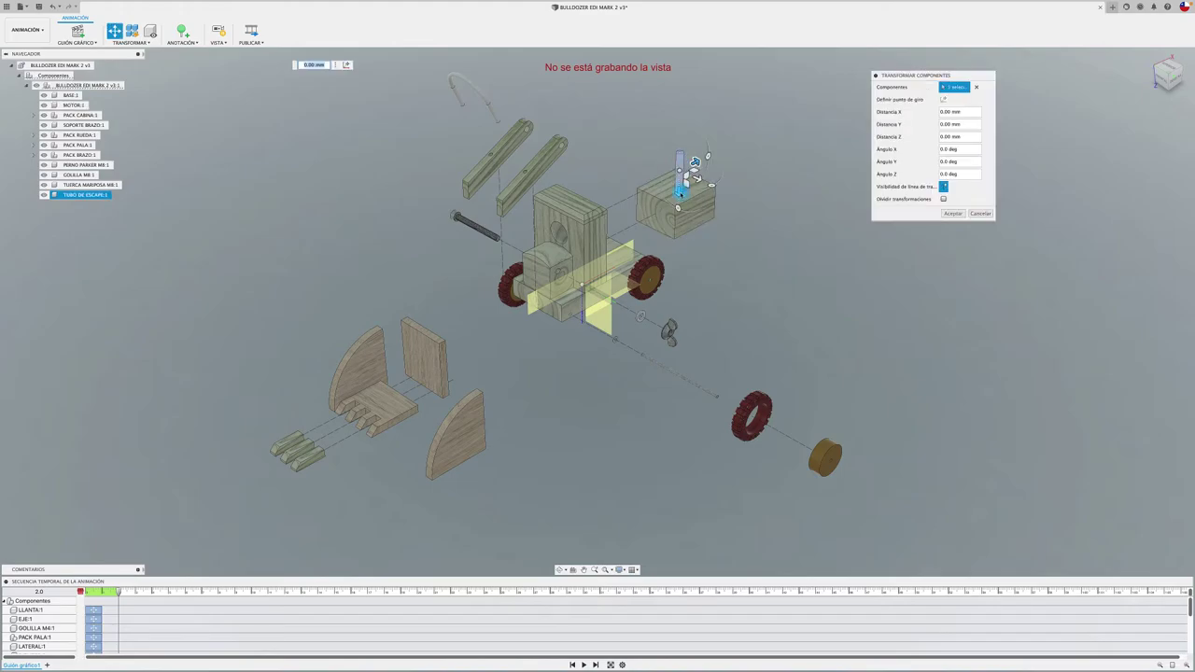
{"action": "left_click_drag", "start_coordinate": [680, 162], "coordinate": [681, 137]}
{"action": "left_click", "coordinate": [941, 199]}
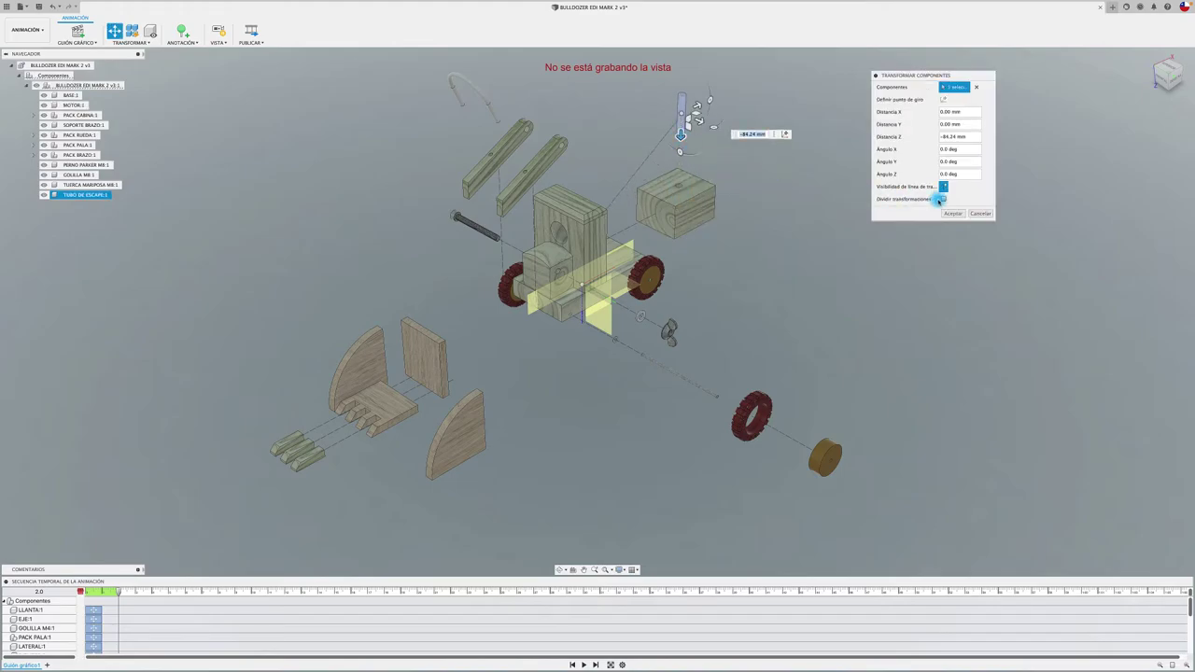
{"action": "left_click", "coordinate": [952, 213]}
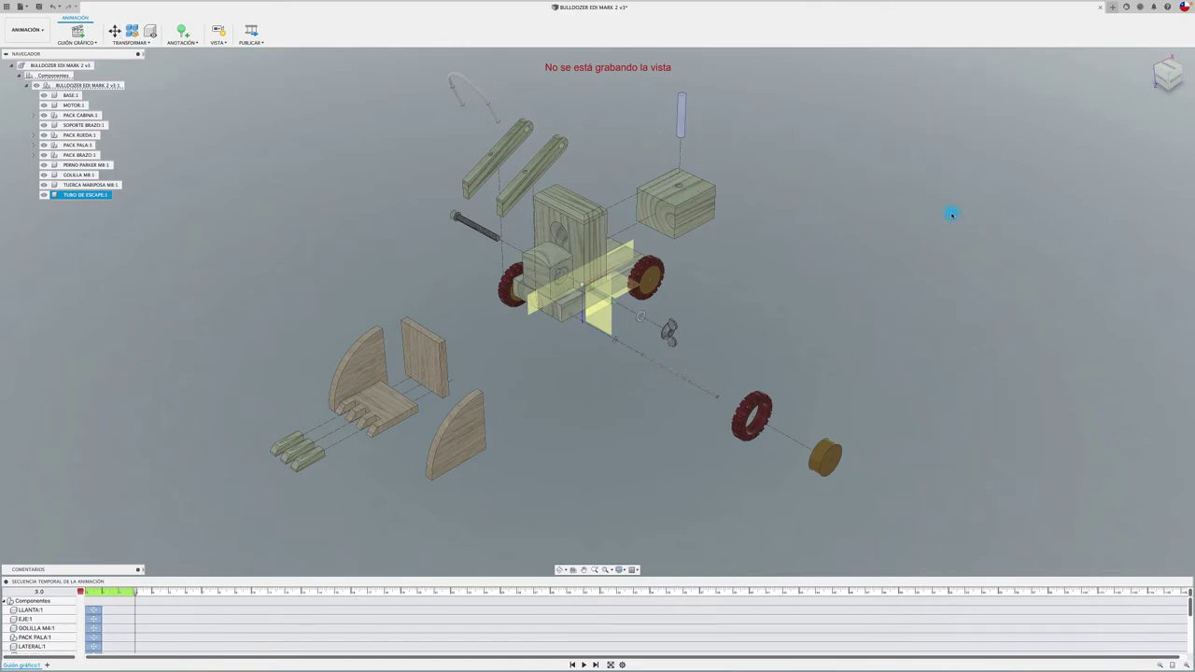
{"action": "left_click", "coordinate": [865, 243]}
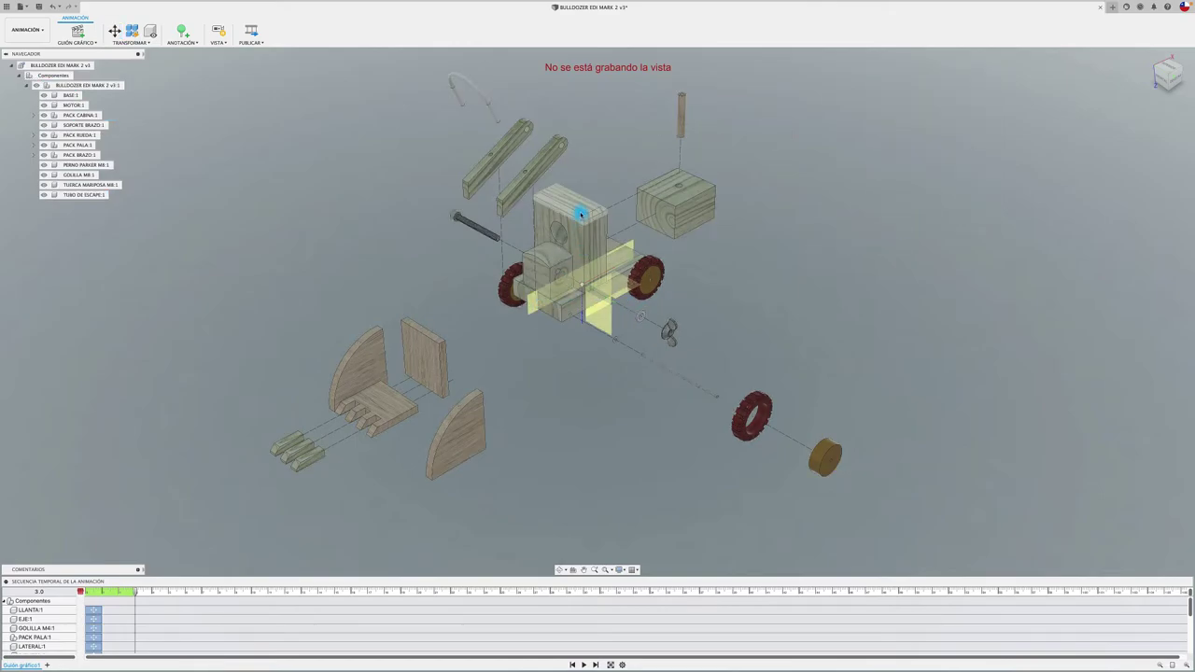
Lift the cab's roof plate −52.35 mm along Z above the cabin
{"action": "key", "text": "m"}
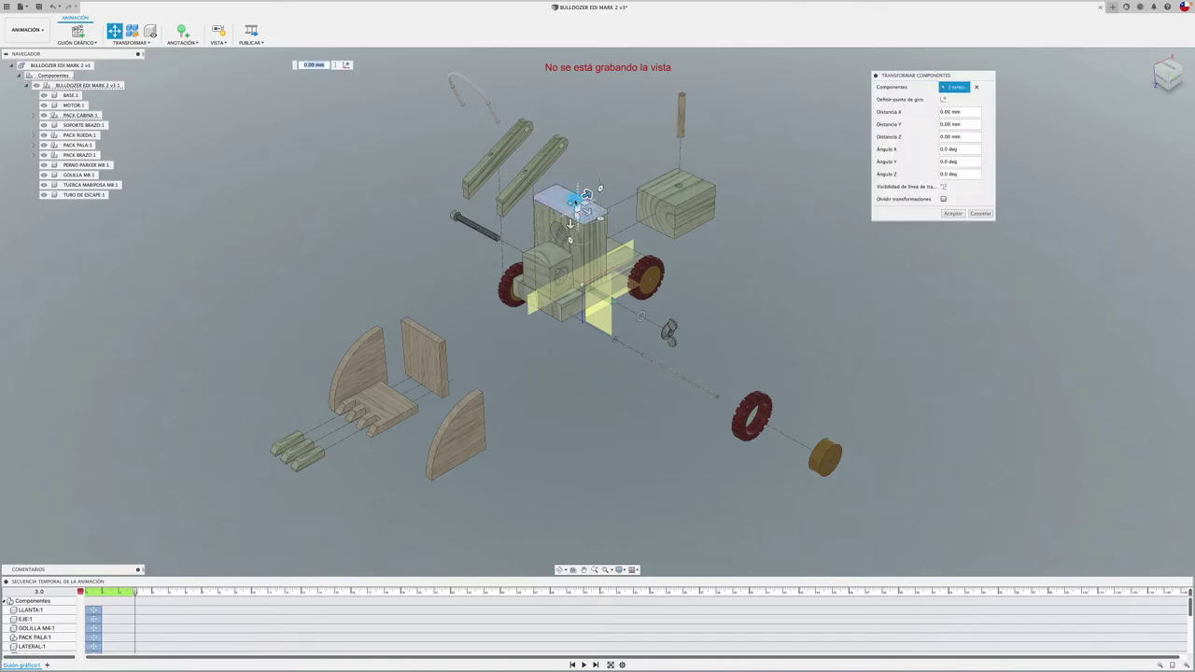
{"action": "left_click_drag", "start_coordinate": [579, 214], "coordinate": [571, 186]}
{"action": "left_click", "coordinate": [942, 187]}
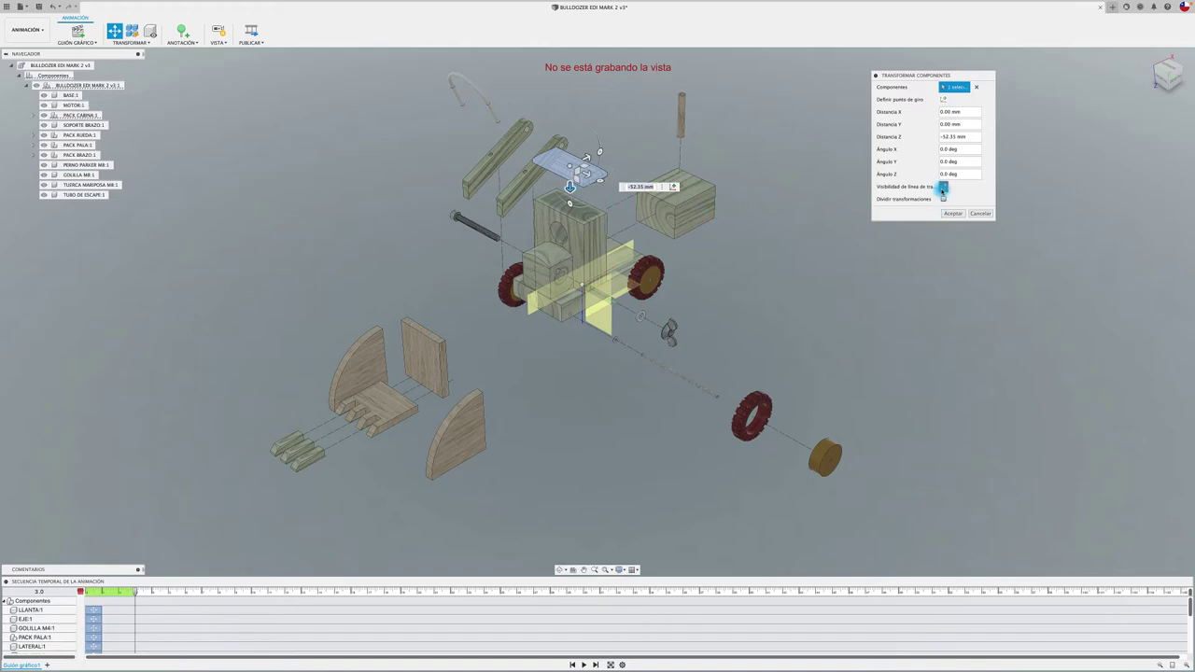
{"action": "left_click", "coordinate": [952, 213]}
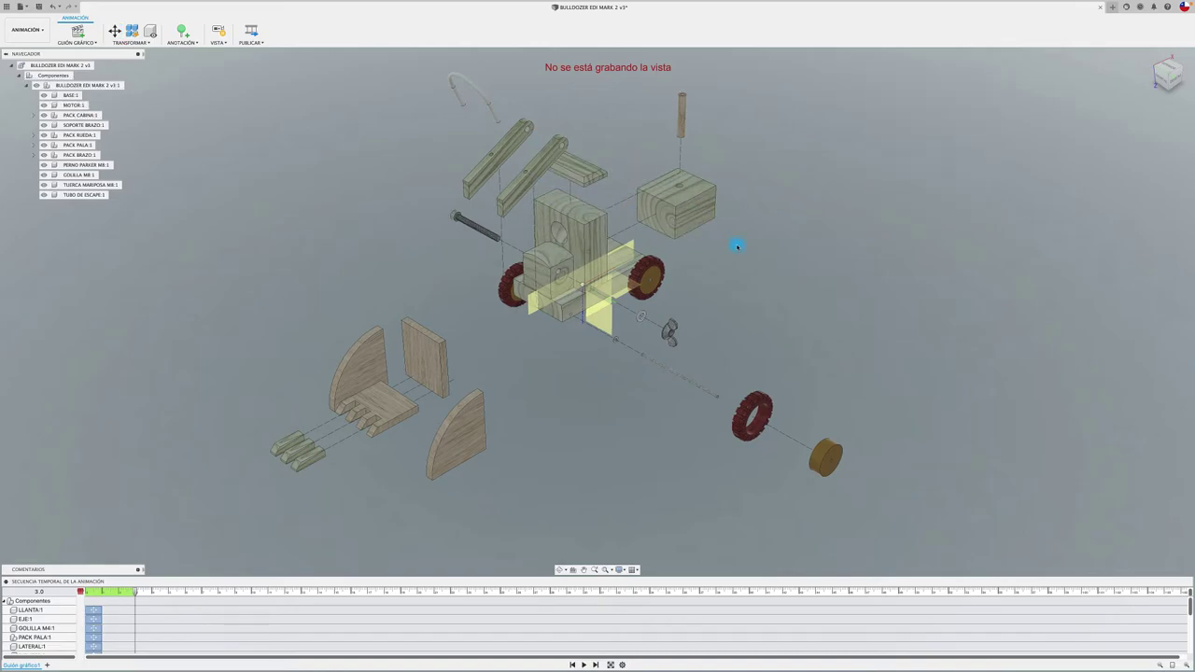
Raise both loader arm bars and the hook a further −78.58 mm along Z, showing trail lines
{"action": "scroll", "coordinate": [573, 184], "scroll_direction": "up", "scroll_amount": 5}
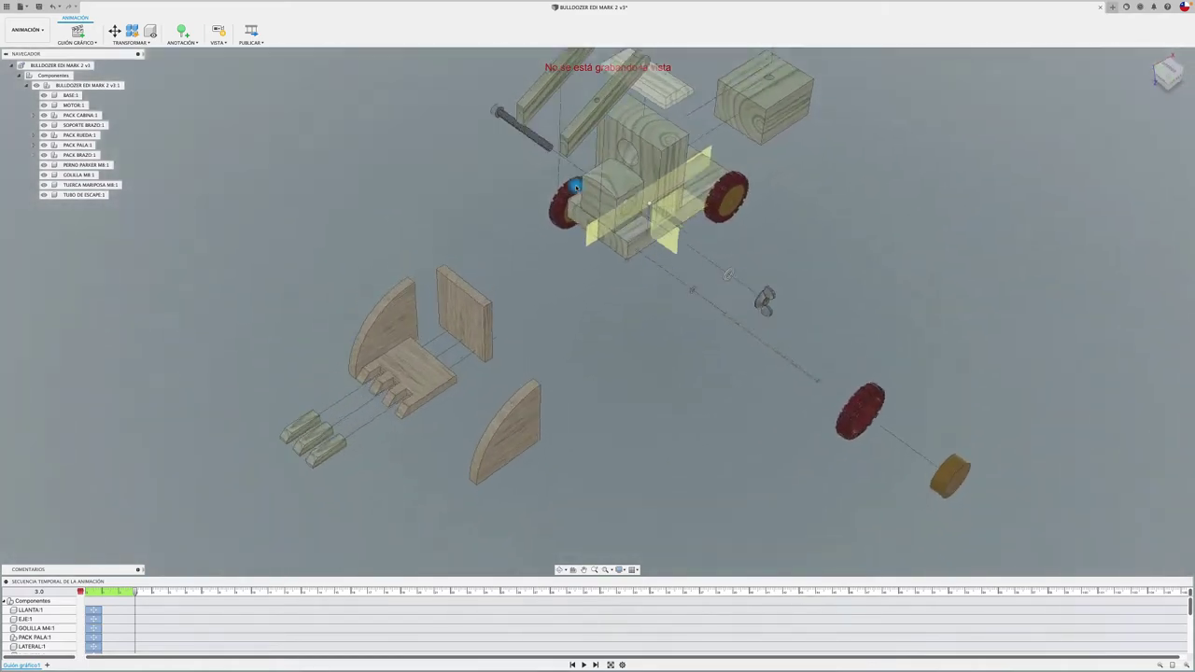
{"action": "middle_click_drag", "start_coordinate": [576, 186], "coordinate": [949, 159], "text": "shift"}
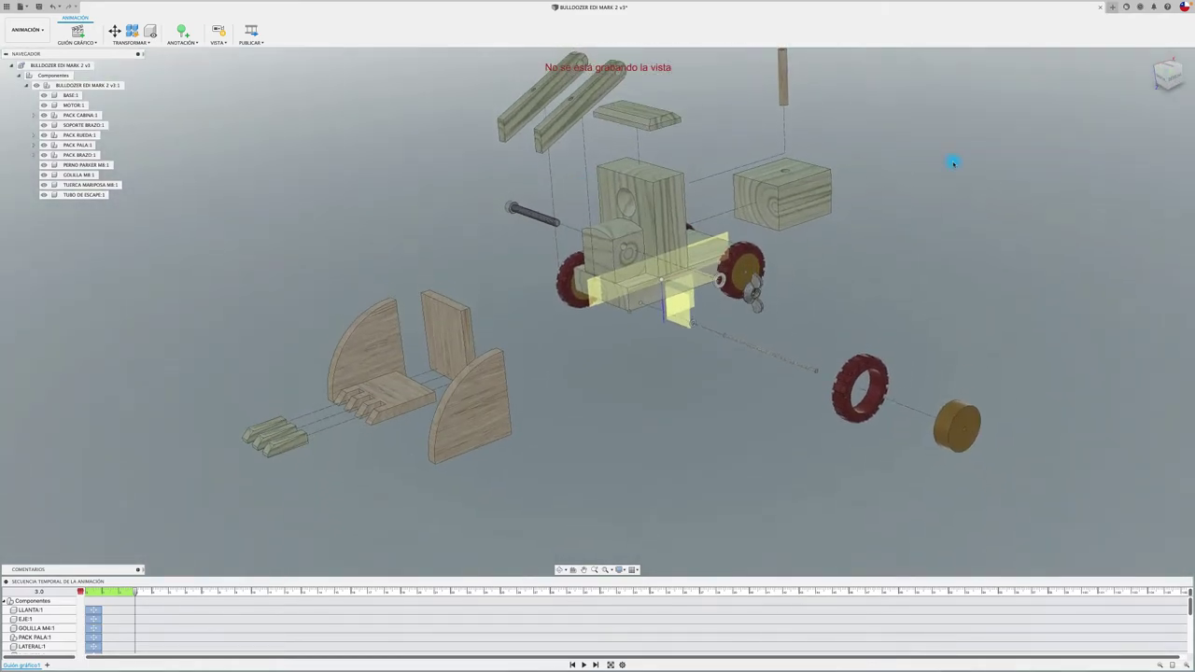
{"action": "mouse_move", "coordinate": [966, 186]}
{"action": "middle_mouse_down", "text": "shift"}
{"action": "mouse_move", "coordinate": [880, 240]}
{"action": "mouse_move", "coordinate": [547, 146]}
{"action": "middle_mouse_up", "text": "shift"}
{"action": "left_click", "coordinate": [594, 174]}
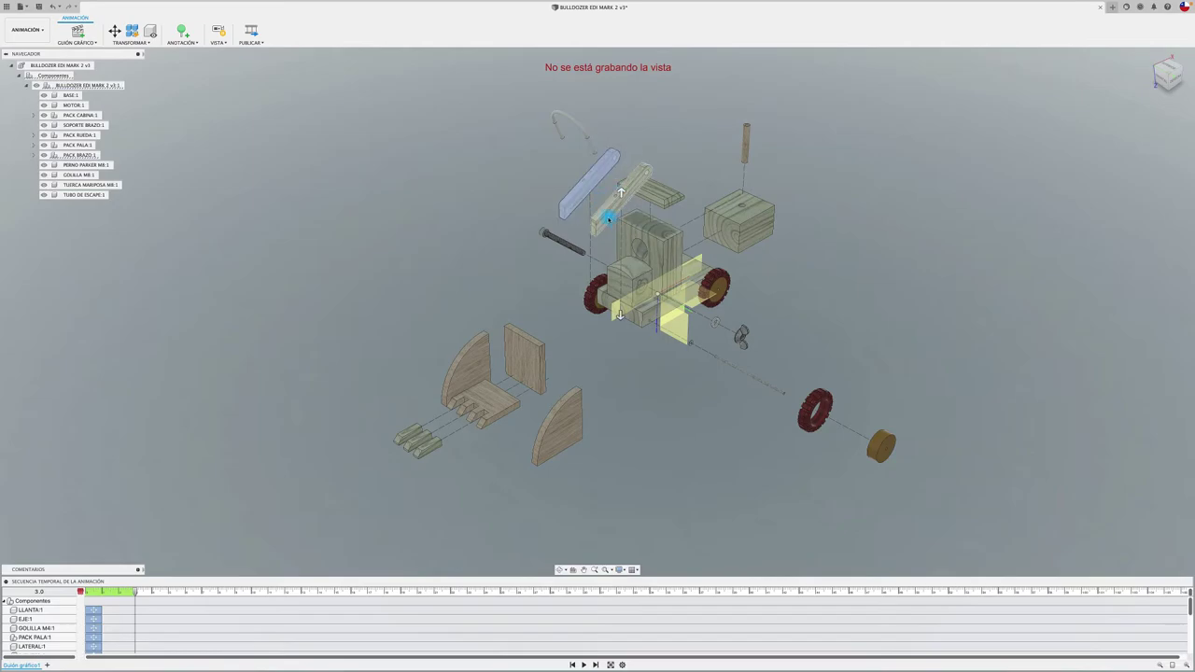
{"action": "left_click", "coordinate": [622, 197], "text": "ctrl"}
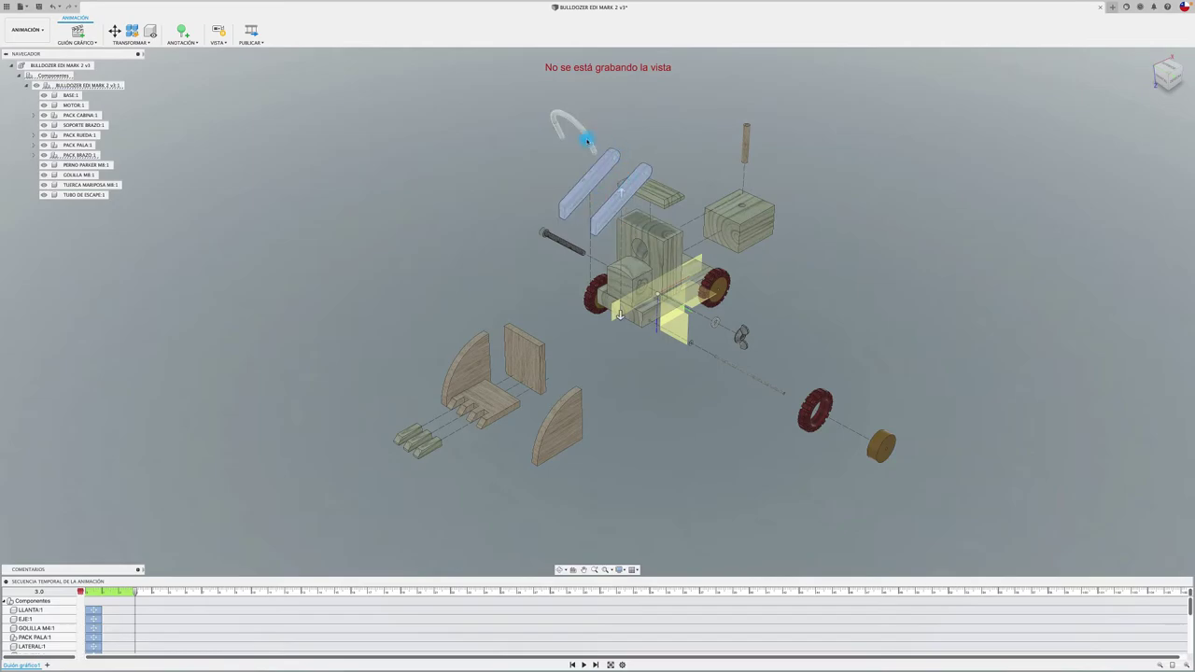
{"action": "left_click", "coordinate": [586, 140], "text": "ctrl"}
{"action": "key", "text": "m"}
{"action": "left_click_drag", "start_coordinate": [569, 150], "coordinate": [569, 91]}
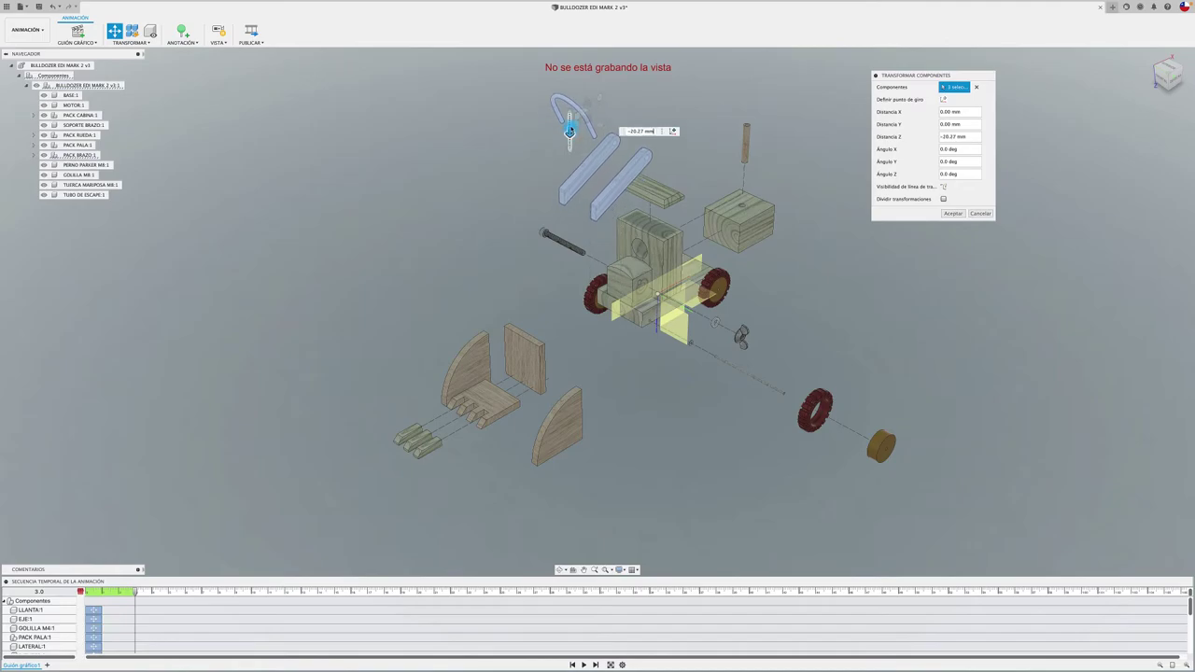
{"action": "left_click", "coordinate": [943, 187]}
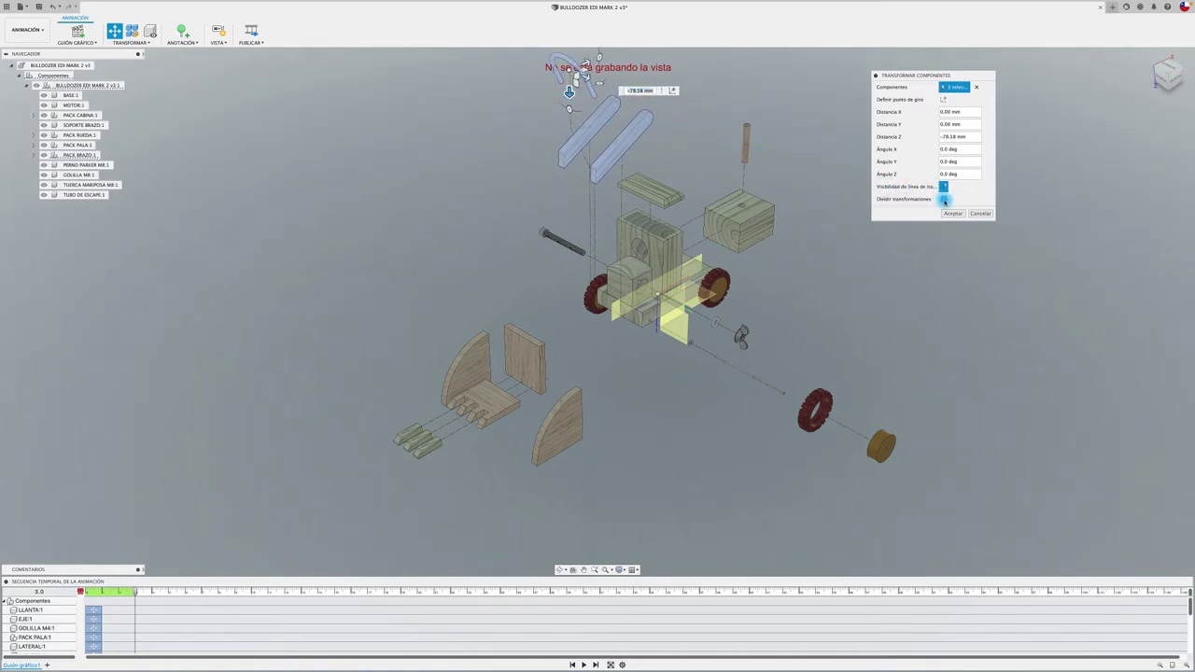
{"action": "left_click", "coordinate": [951, 213]}
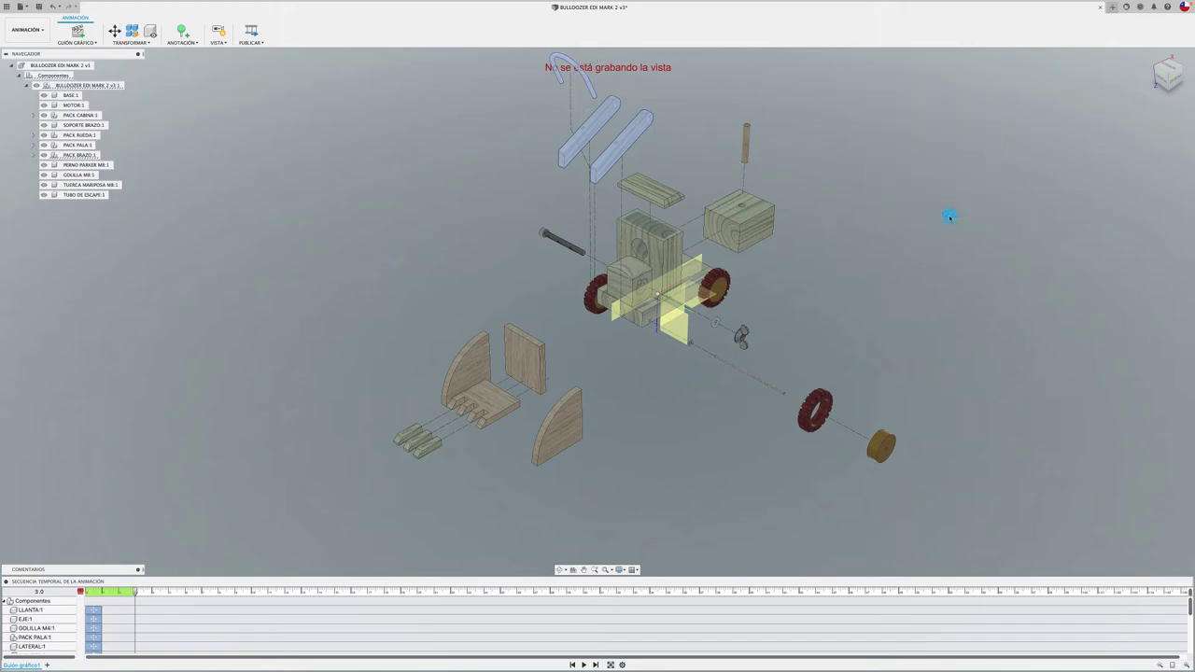
{"action": "left_click", "coordinate": [888, 196]}
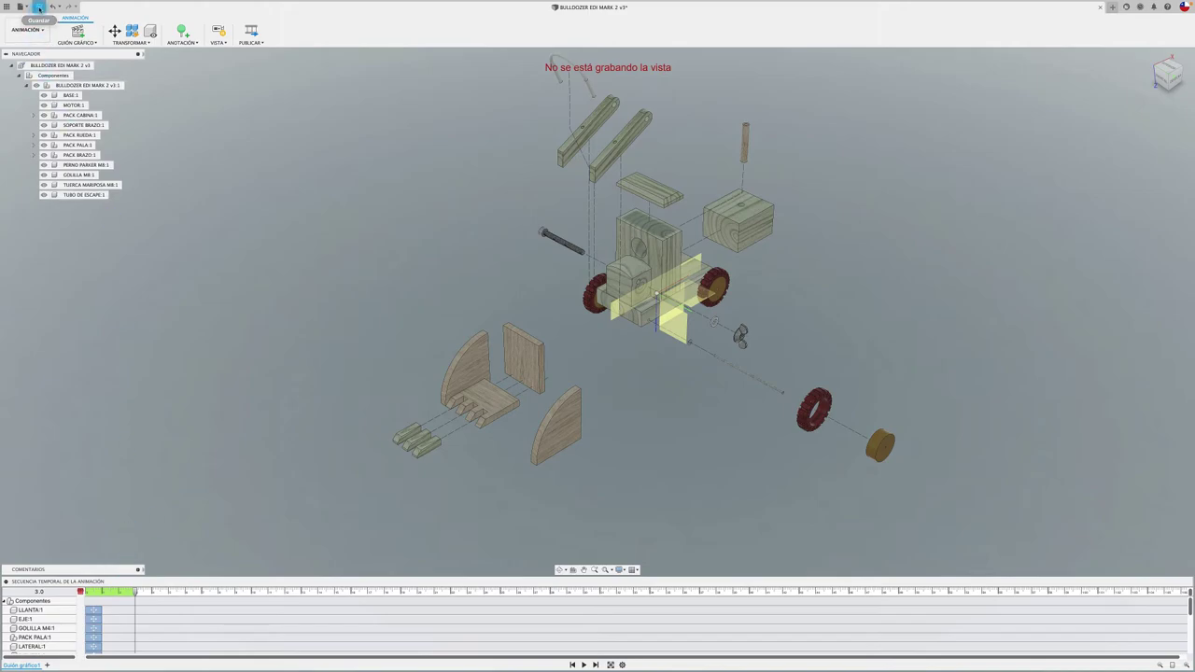
Save the bulldozer design as version v4
{"action": "left_click", "coordinate": [38, 7]}
{"action": "left_click", "coordinate": [610, 343]}
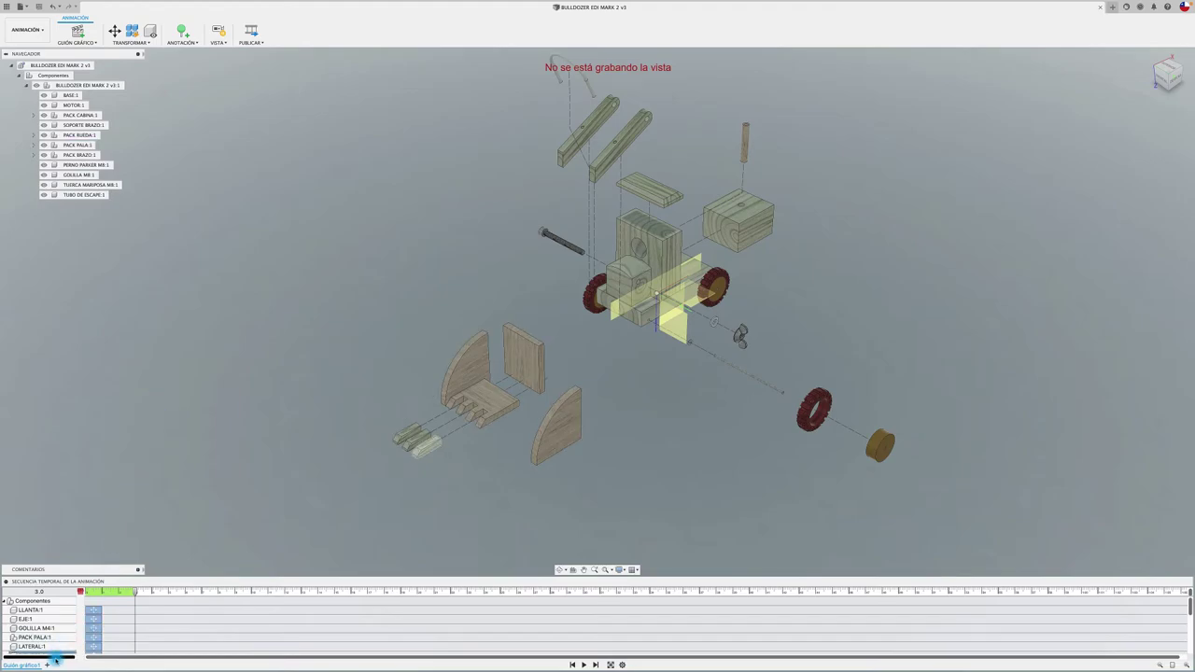
{"action": "left_click", "coordinate": [346, 374]}
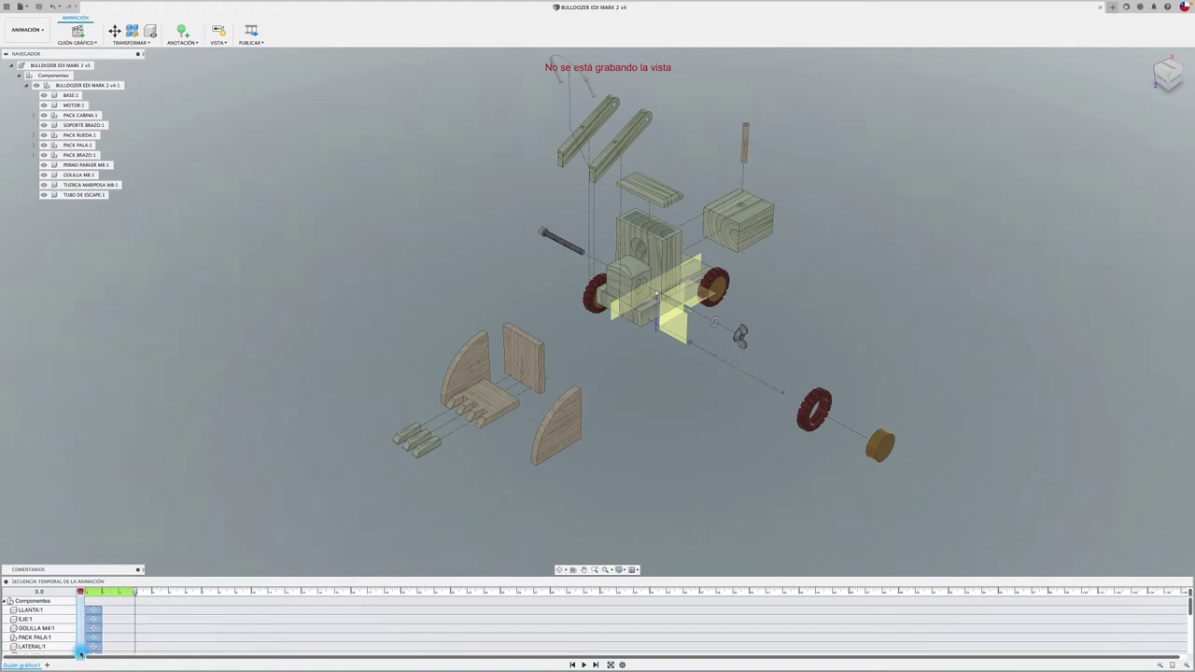
Create a new storyboard with the storyboard type set to Clean
{"action": "left_click", "coordinate": [47, 664]}
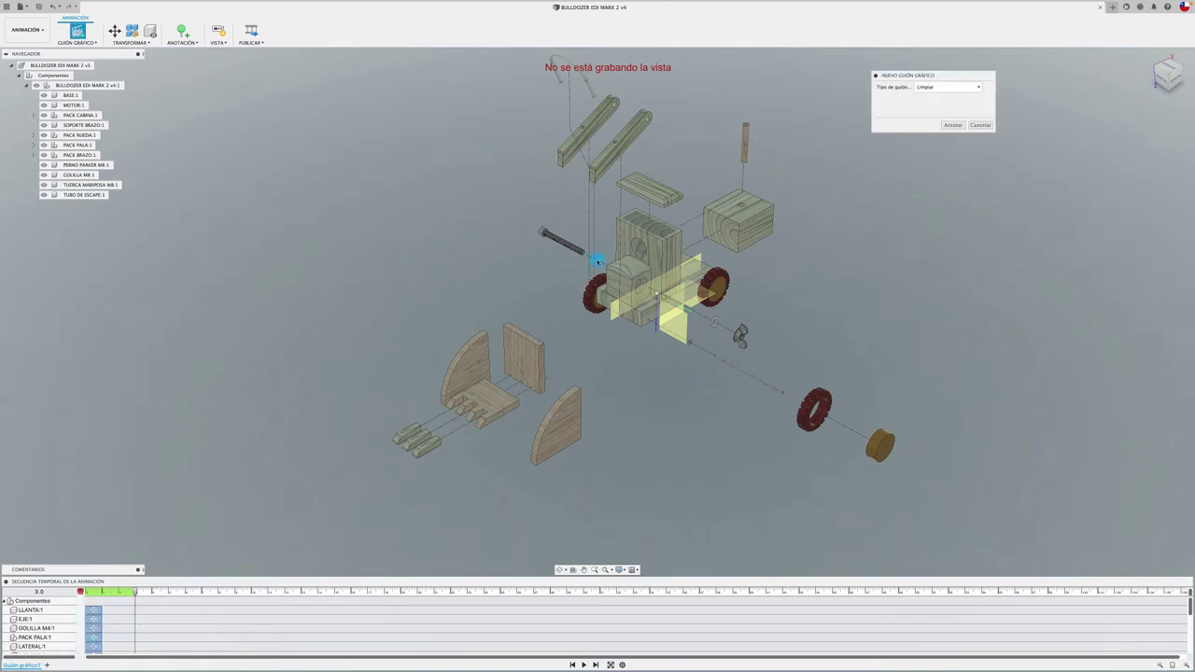
{"action": "left_click", "coordinate": [943, 88]}
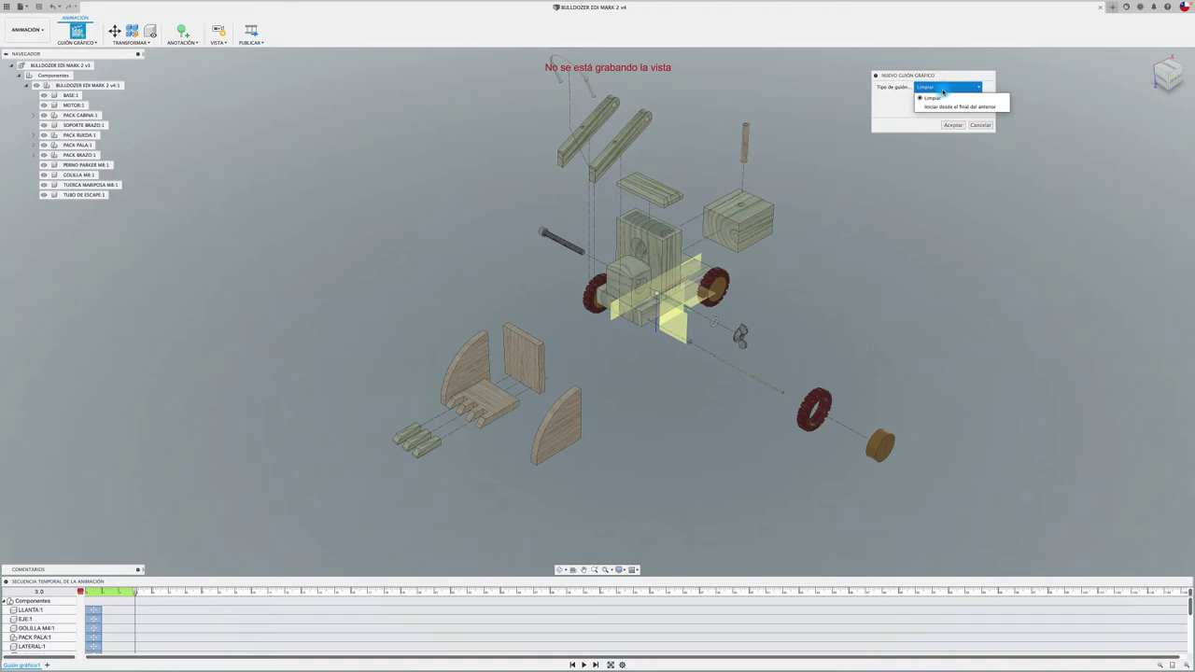
{"action": "left_click", "coordinate": [936, 97]}
{"action": "left_click", "coordinate": [954, 125]}
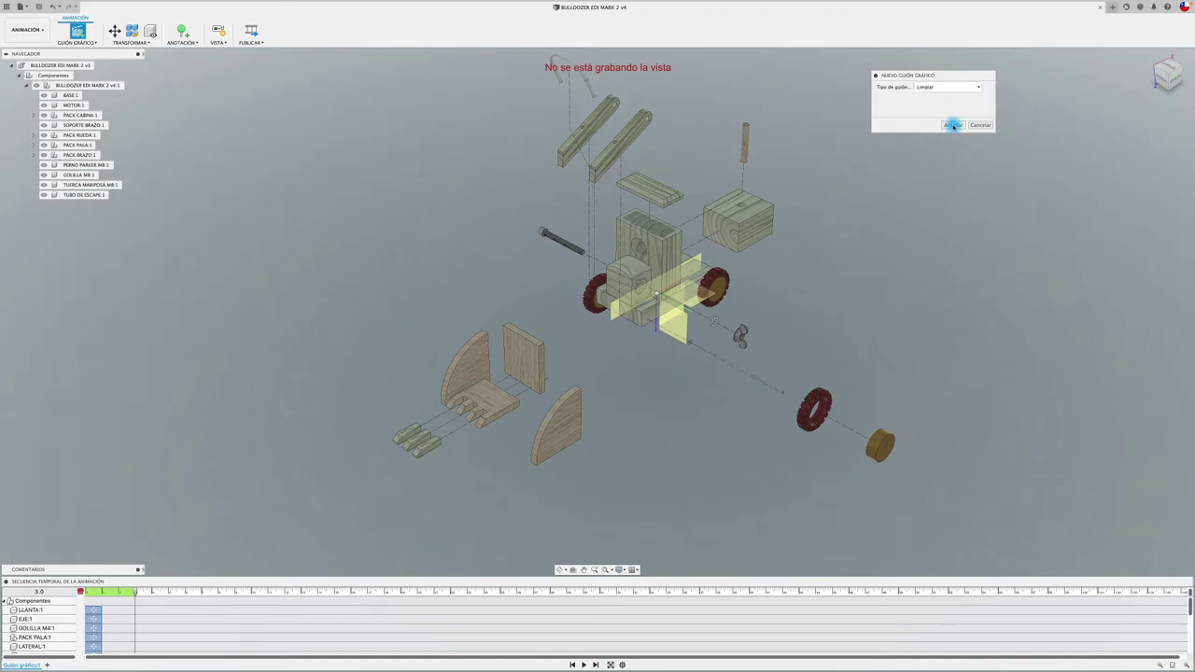
Pull the wing nut out along the axle line
{"action": "left_click", "coordinate": [576, 376]}
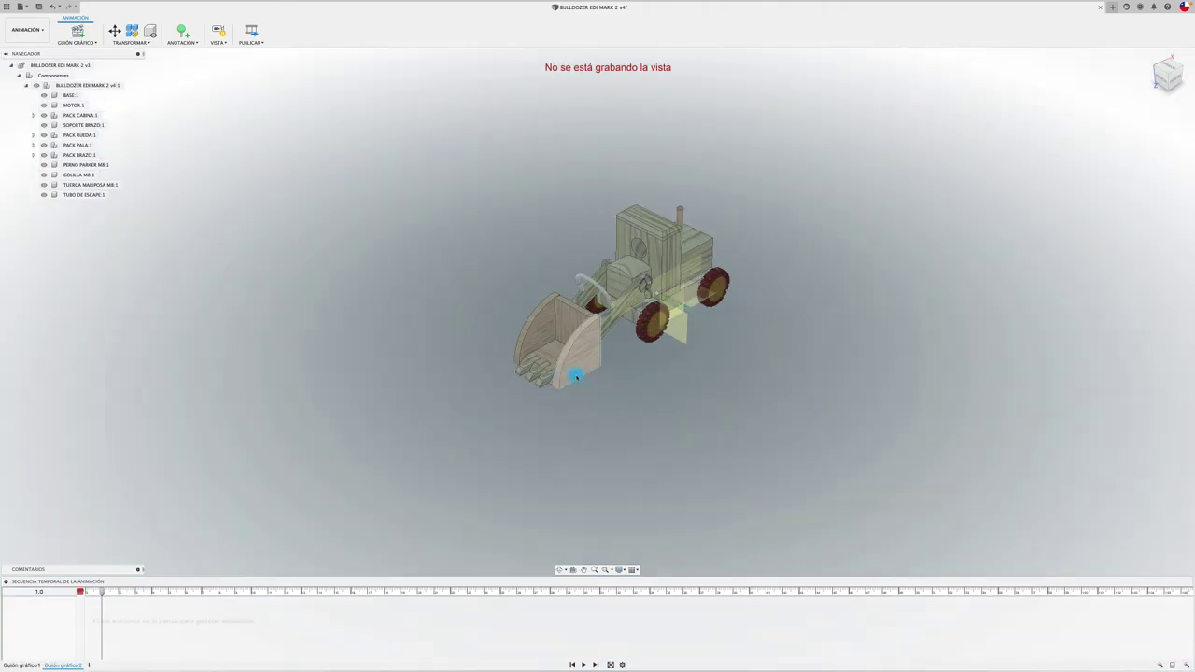
{"action": "mouse_move", "coordinate": [576, 375]}
{"action": "middle_mouse_down", "text": "shift"}
{"action": "mouse_move", "coordinate": [641, 333]}
{"action": "mouse_move", "coordinate": [637, 345]}
{"action": "middle_mouse_up", "text": "shift"}
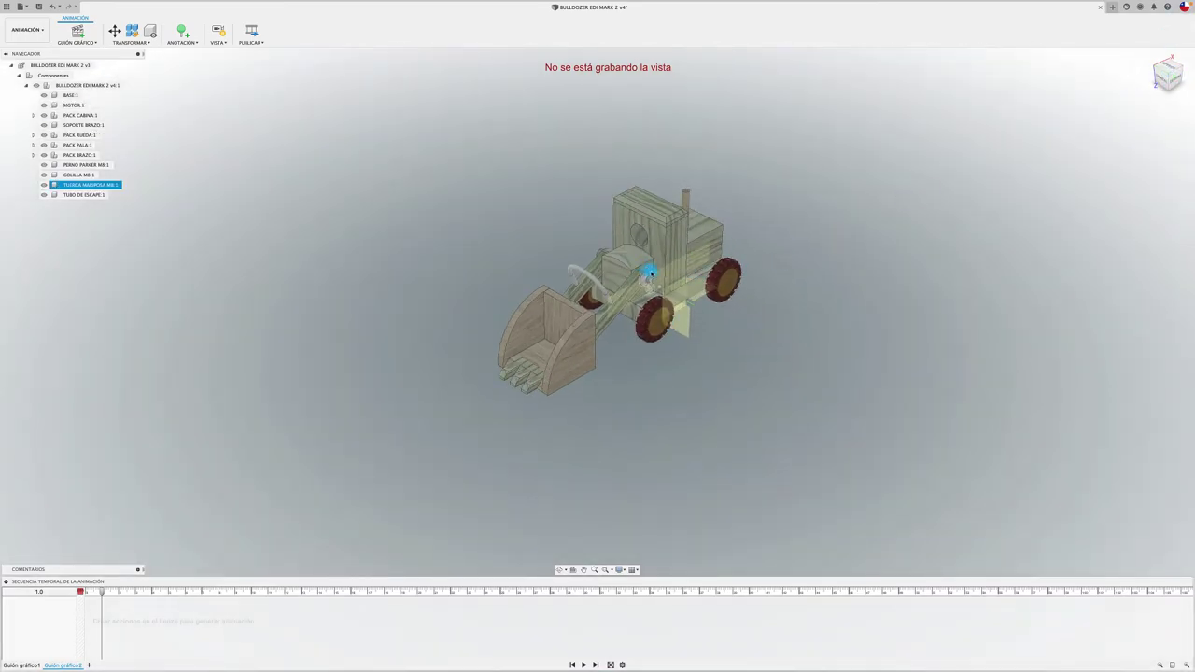
{"action": "left_click", "coordinate": [650, 273]}
{"action": "key", "text": "m"}
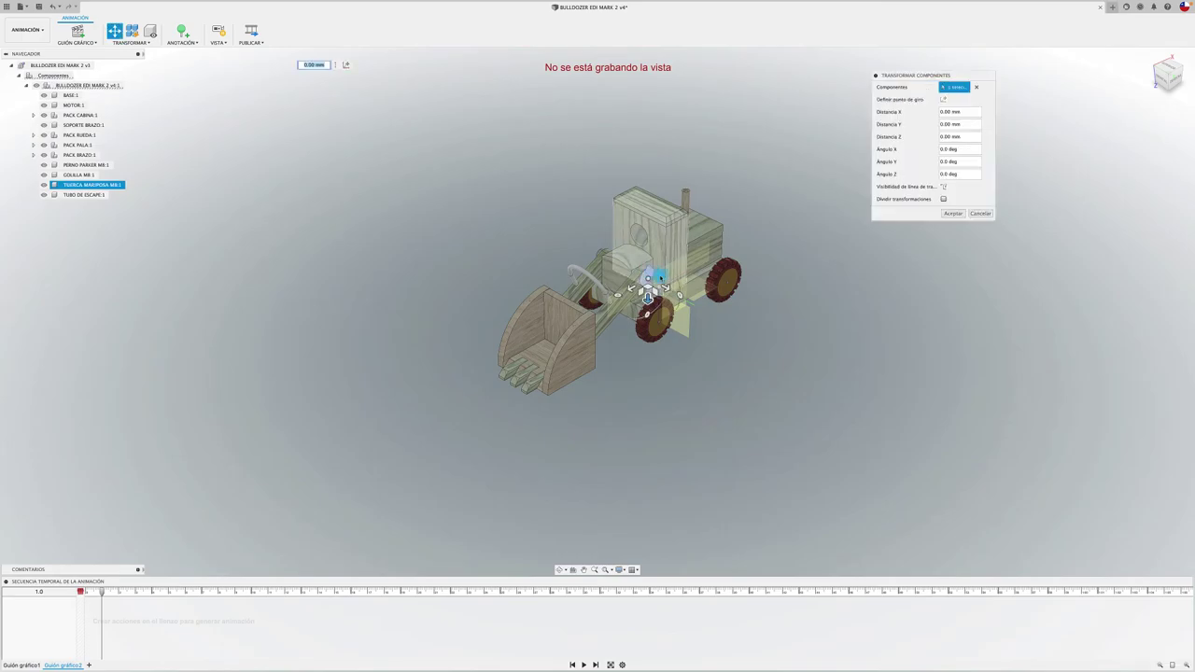
{"action": "left_click_drag", "start_coordinate": [654, 282], "coordinate": [782, 351]}
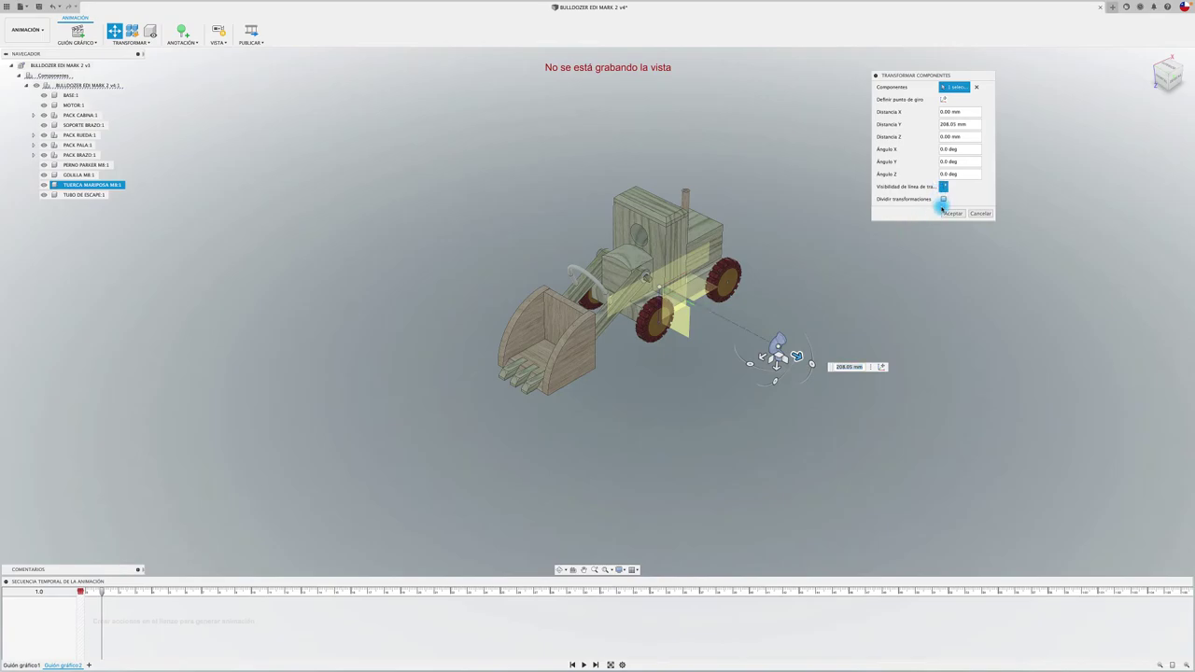
{"action": "left_click", "coordinate": [945, 211]}
Pull the M8 washer out along the axle to -178.94 mm
{"action": "left_click", "coordinate": [646, 285]}
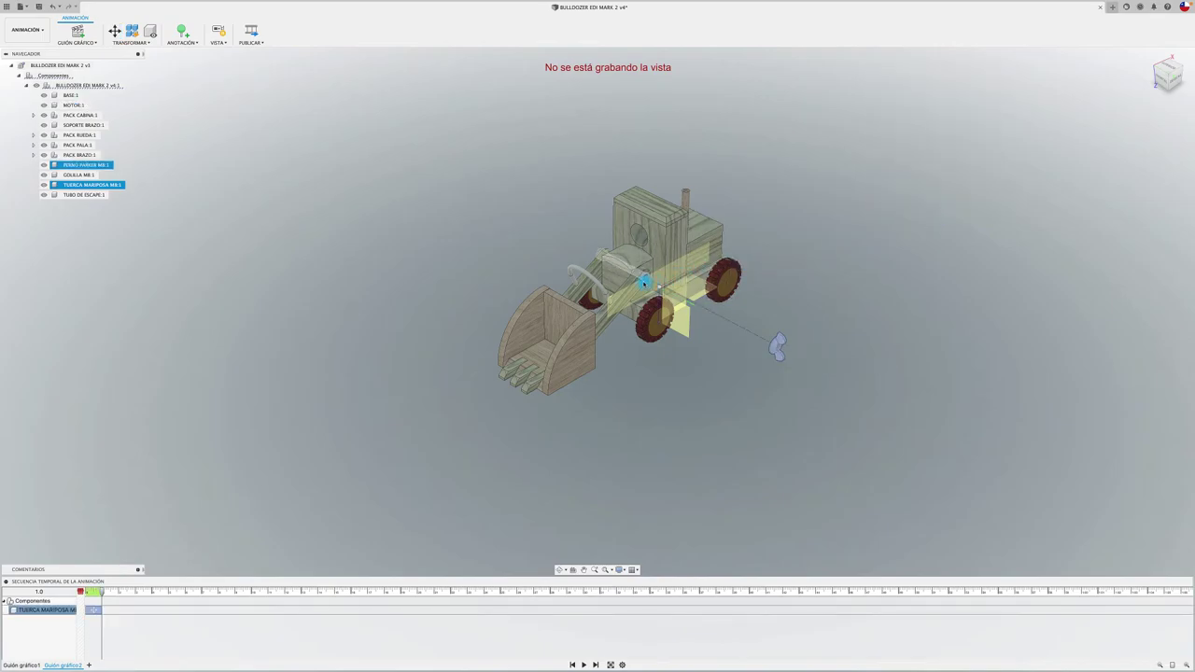
{"action": "scroll", "coordinate": [631, 263], "scroll_direction": "up", "scroll_amount": 2}
{"action": "left_click", "coordinate": [581, 245]}
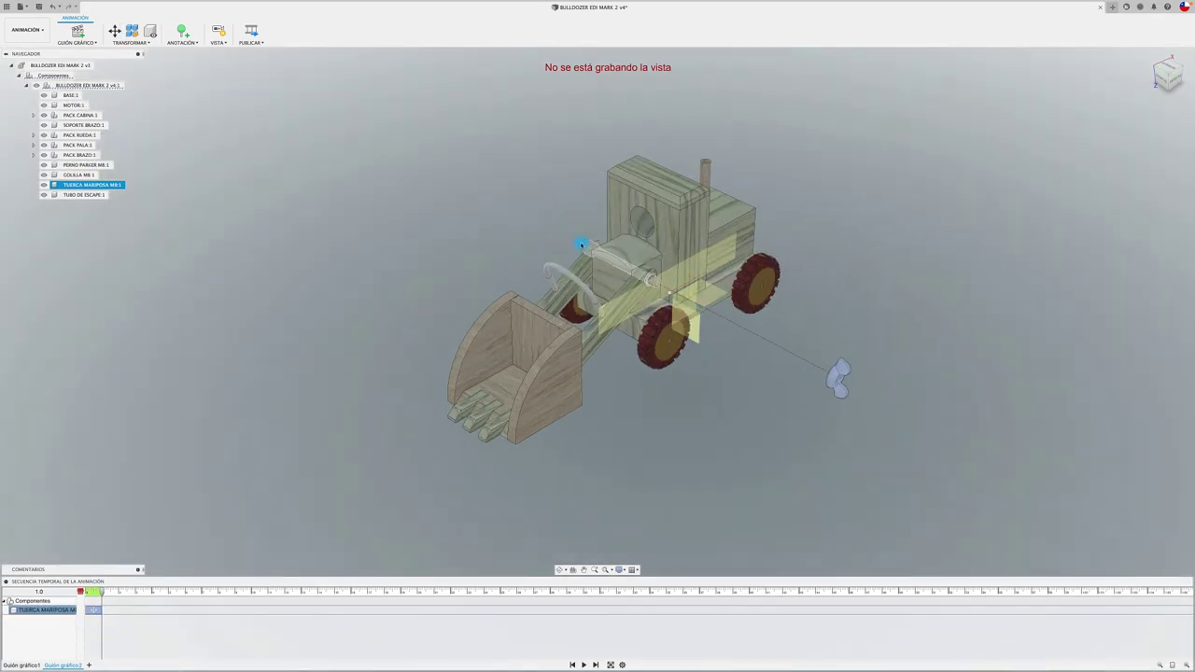
{"action": "left_click", "coordinate": [586, 248]}
{"action": "scroll", "coordinate": [607, 254], "scroll_direction": "up", "scroll_amount": 2}
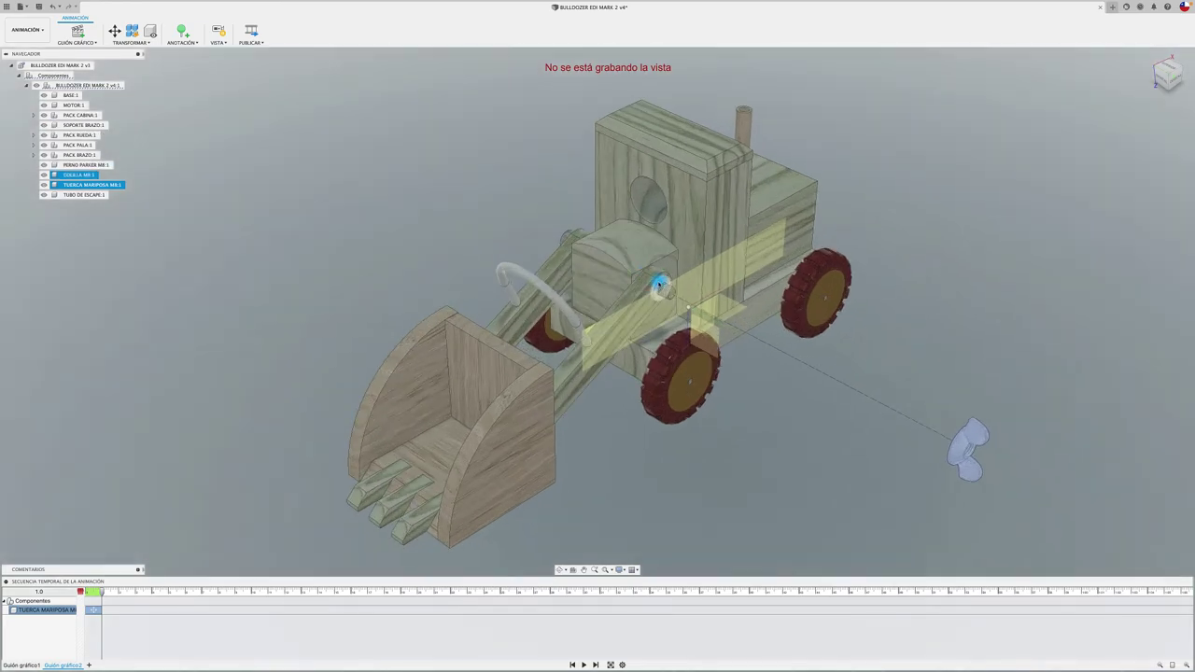
{"action": "left_click", "coordinate": [659, 286]}
{"action": "key", "text": "m"}
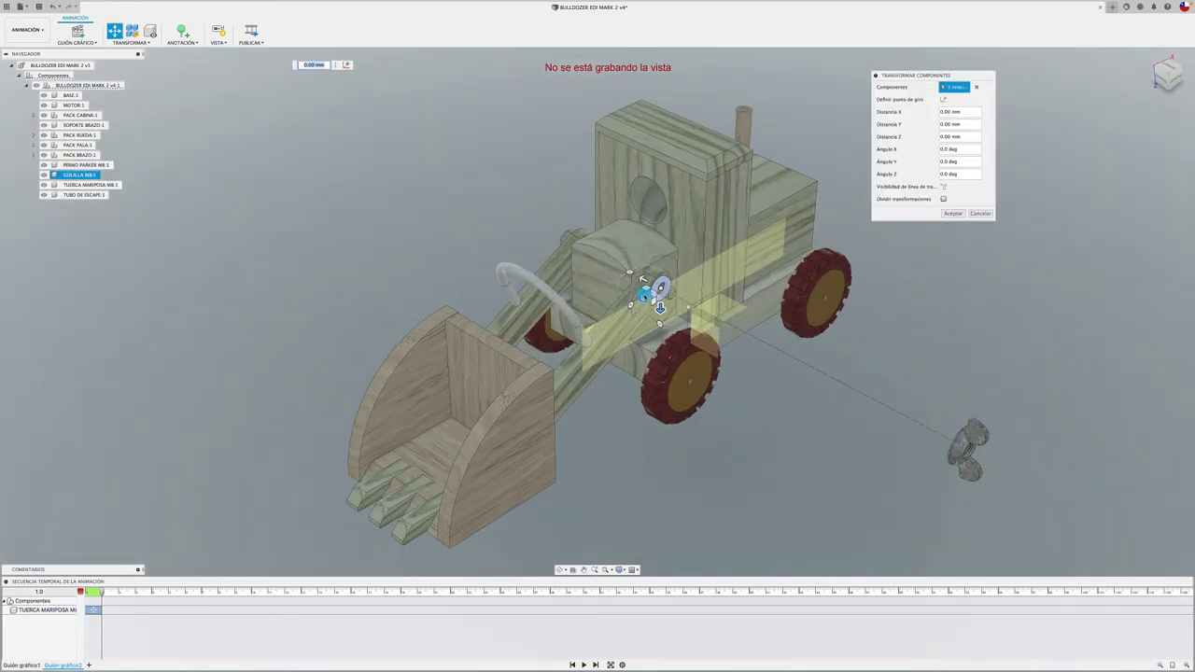
{"action": "left_click_drag", "start_coordinate": [664, 292], "coordinate": [894, 416]}
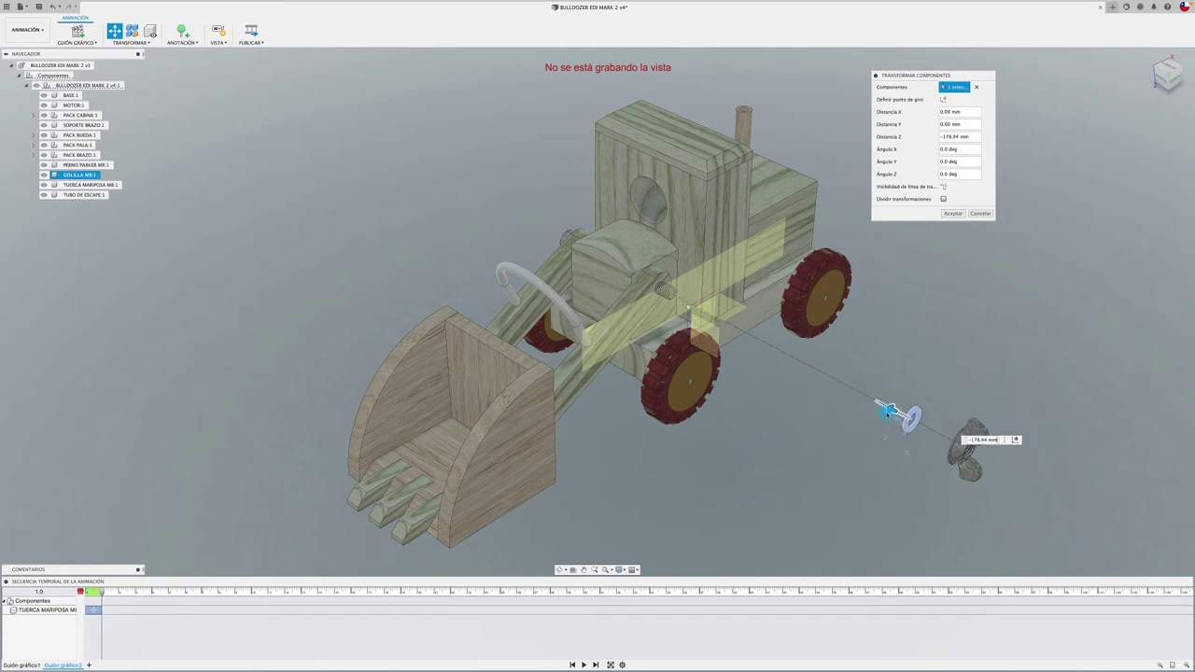
{"action": "left_click", "coordinate": [954, 214]}
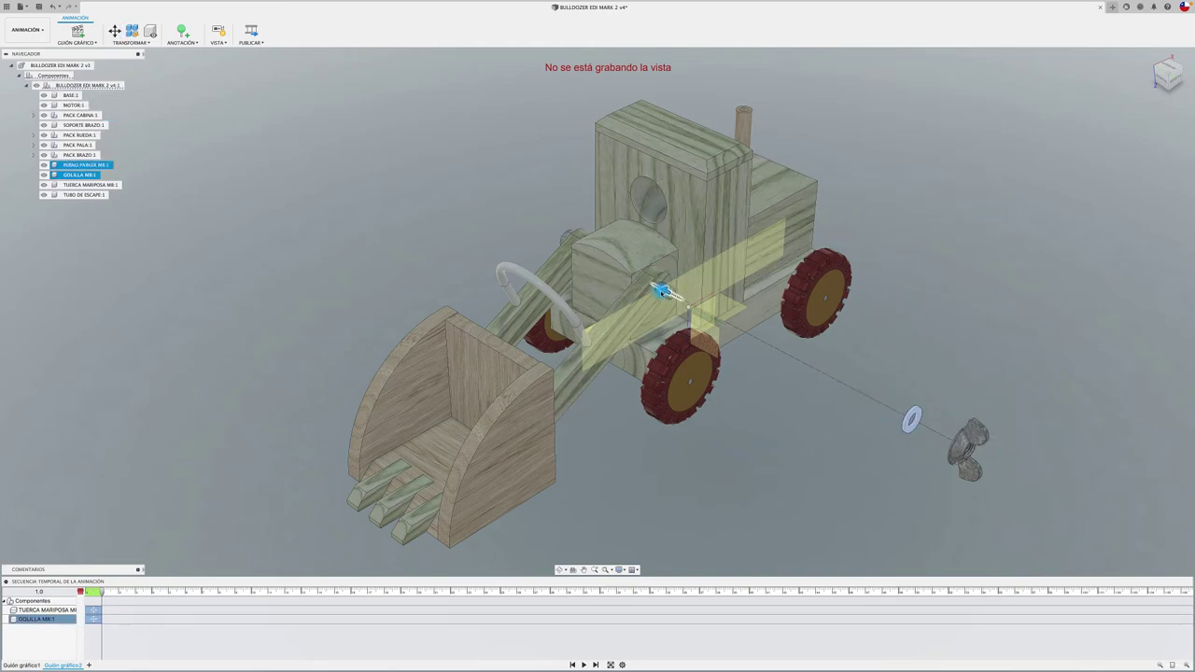
Pull the PERNO PARKER M8 bolt out of the axle in the opposite direction
{"action": "left_click", "coordinate": [669, 299]}
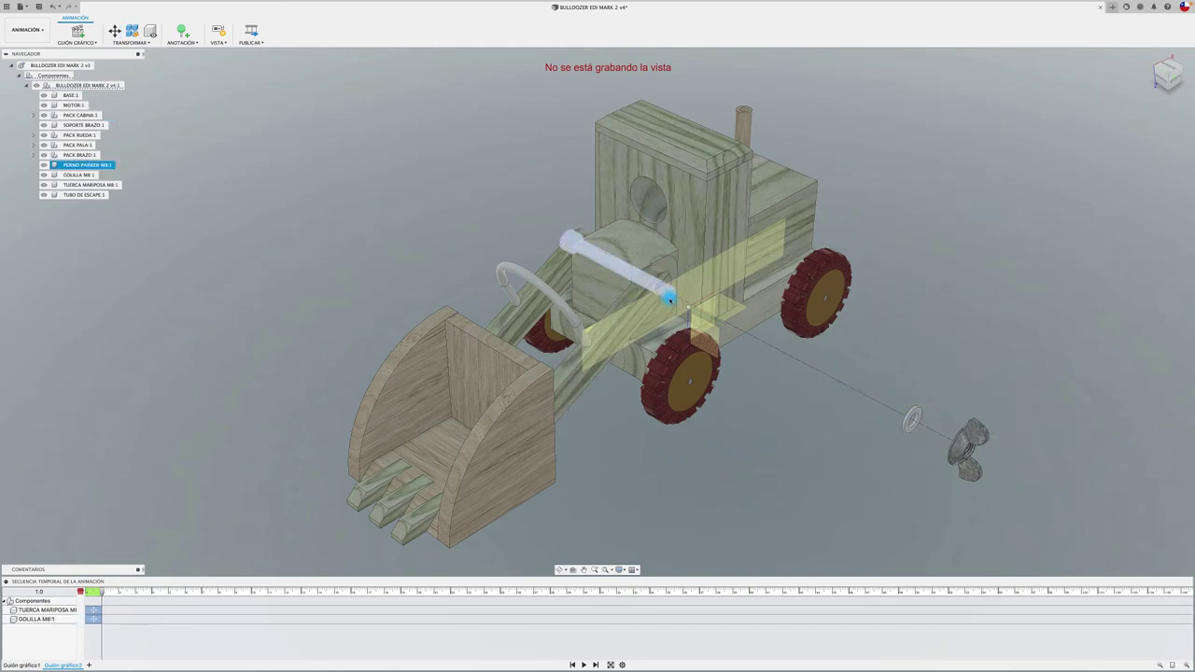
{"action": "key", "text": "m"}
{"action": "left_click_drag", "start_coordinate": [669, 299], "coordinate": [472, 188]}
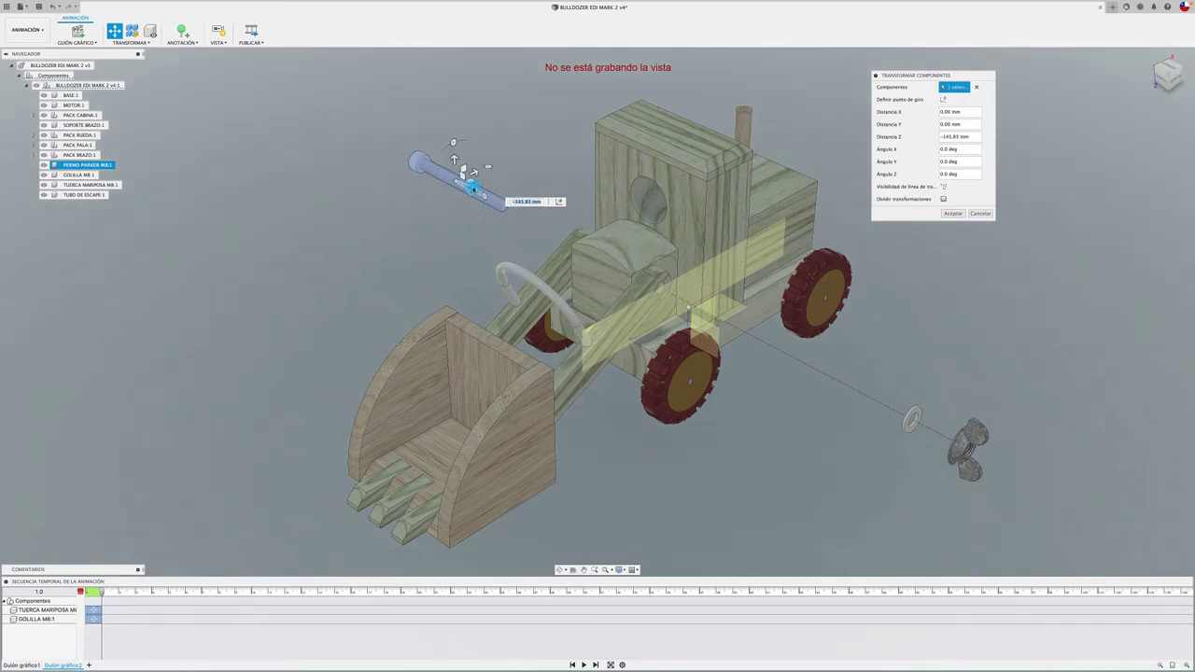
{"action": "left_click", "coordinate": [952, 213]}
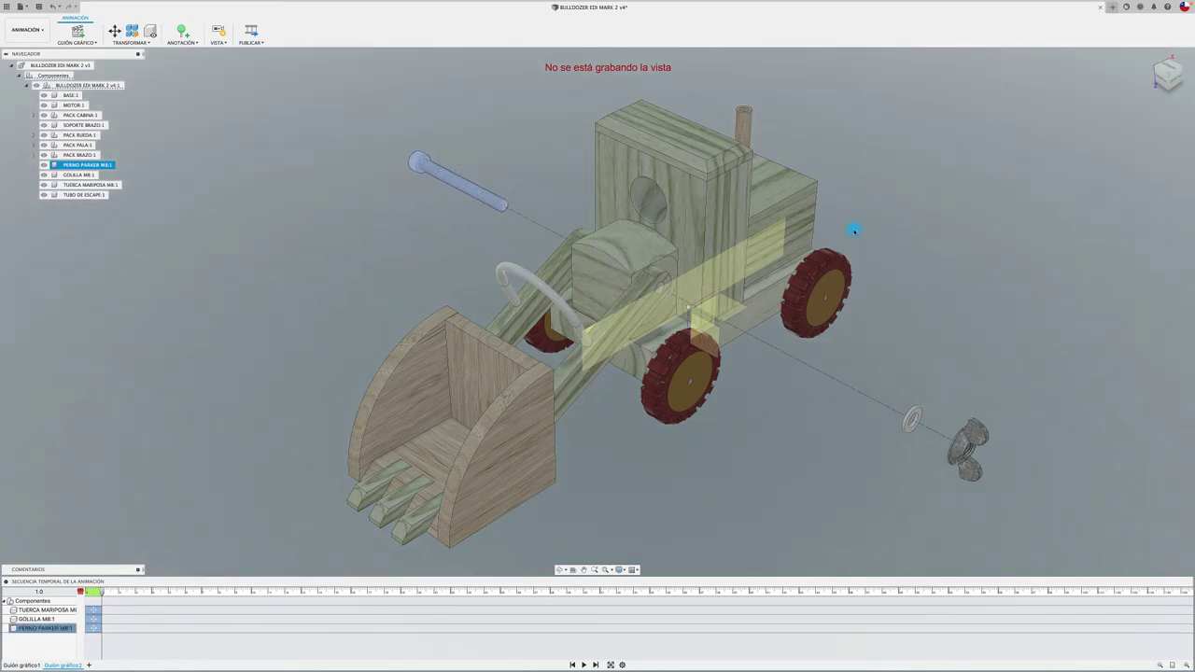
{"action": "scroll", "coordinate": [853, 227], "scroll_direction": "down", "scroll_amount": 3}
{"action": "scroll", "coordinate": [611, 359], "scroll_direction": "down", "scroll_amount": 2}
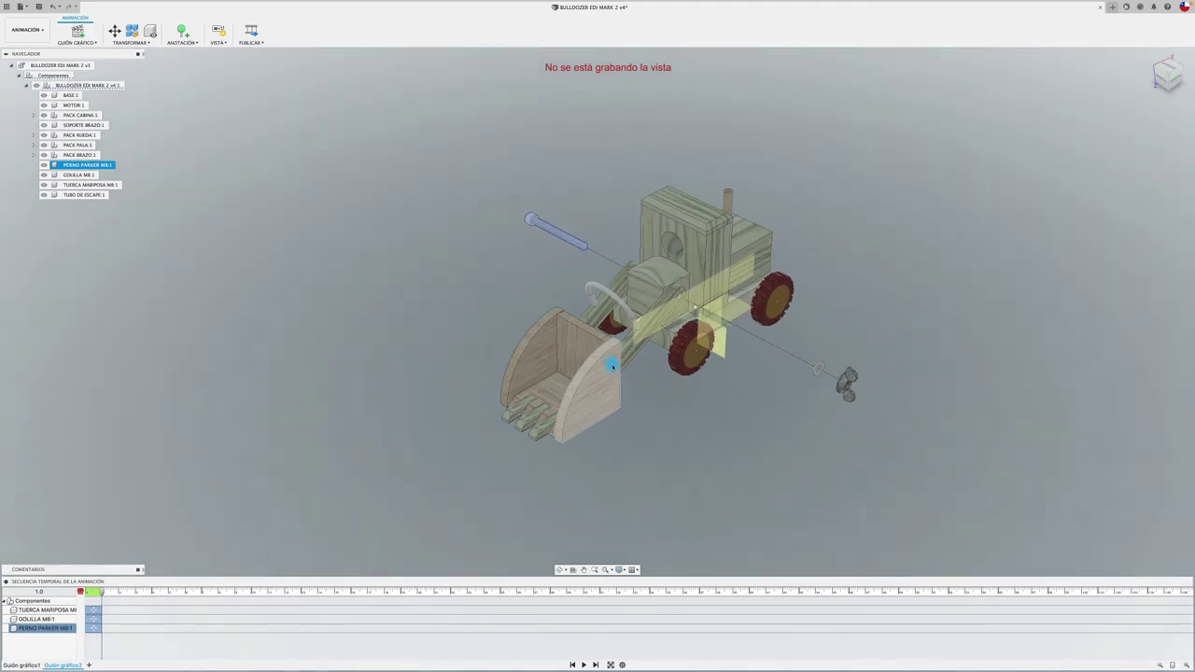
{"action": "key", "text": "Escape"}
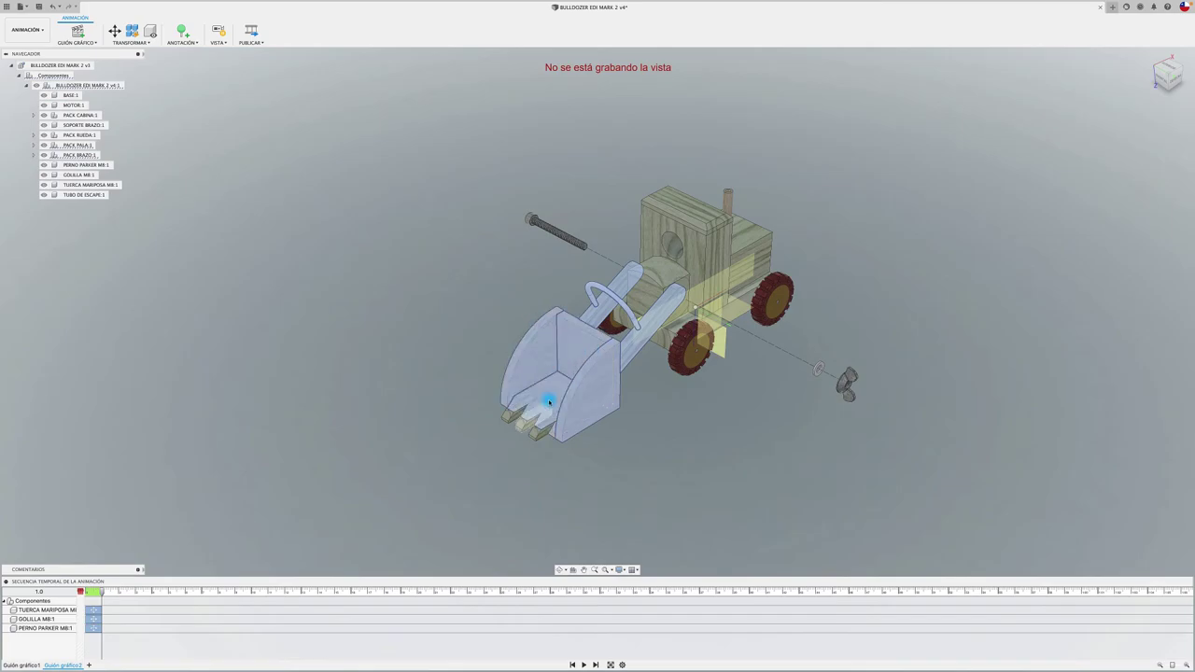
Slide the bucket assembly -128.59 mm away from the body
{"action": "middle_click_drag", "start_coordinate": [535, 414], "coordinate": [461, 346], "text": "shift"}
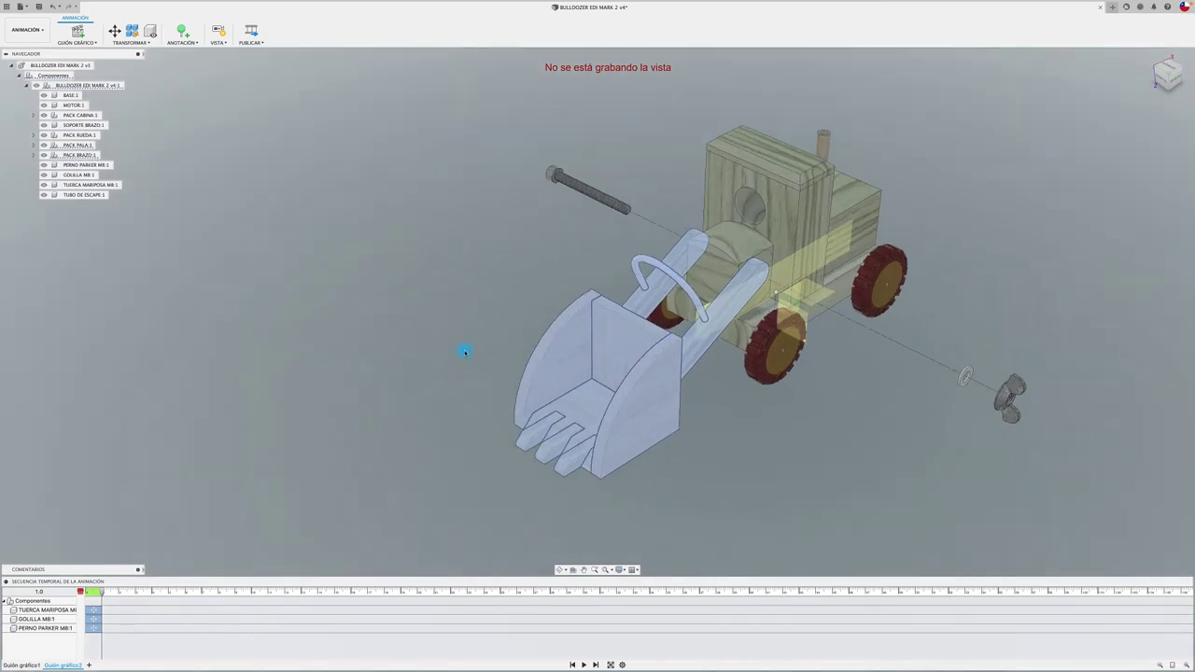
{"action": "scroll", "coordinate": [465, 352], "scroll_direction": "down", "scroll_amount": 2}
{"action": "key", "text": "m"}
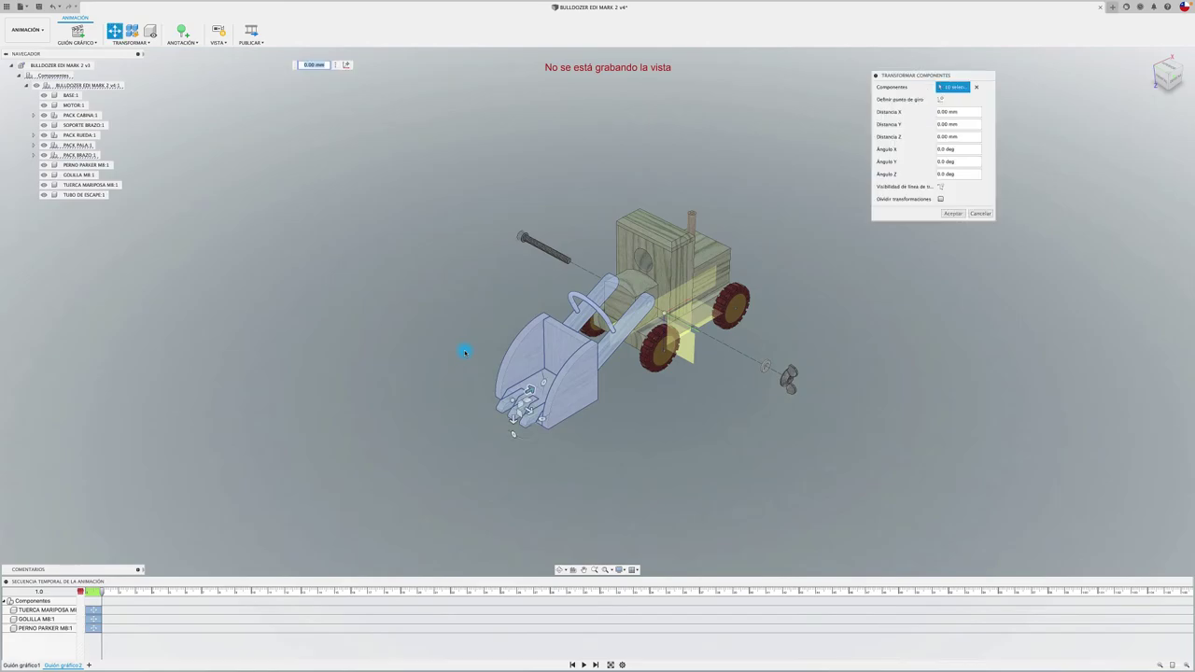
{"action": "left_click_drag", "start_coordinate": [524, 390], "coordinate": [418, 422]}
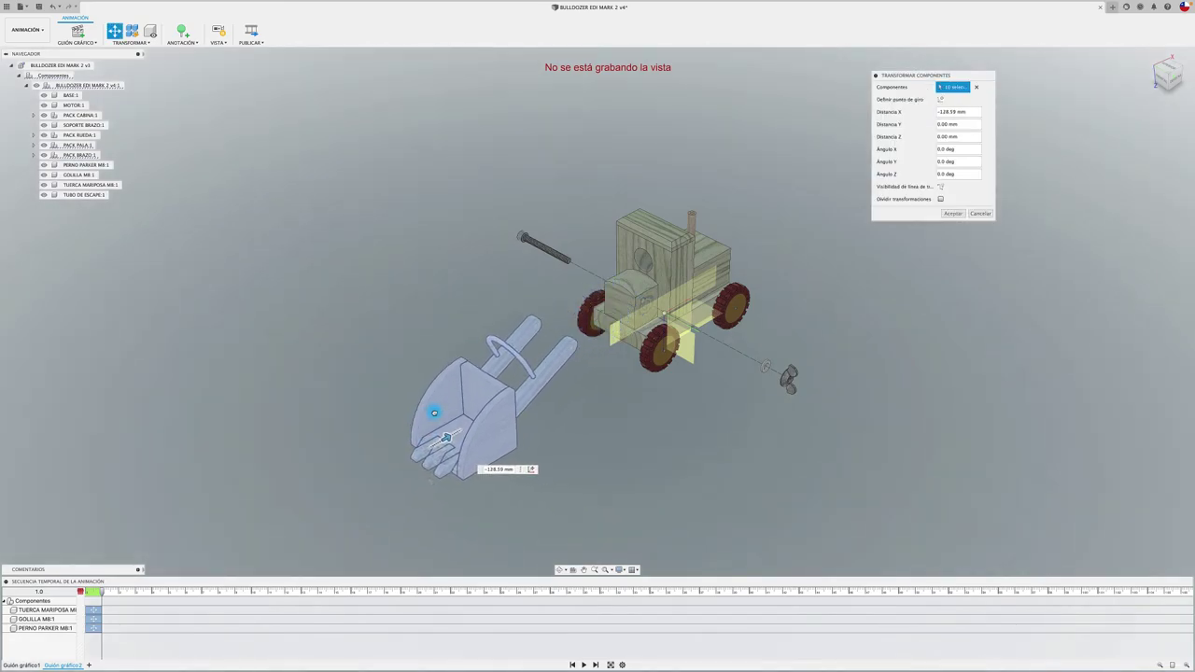
{"action": "left_click", "coordinate": [953, 214]}
{"action": "left_click", "coordinate": [655, 424]}
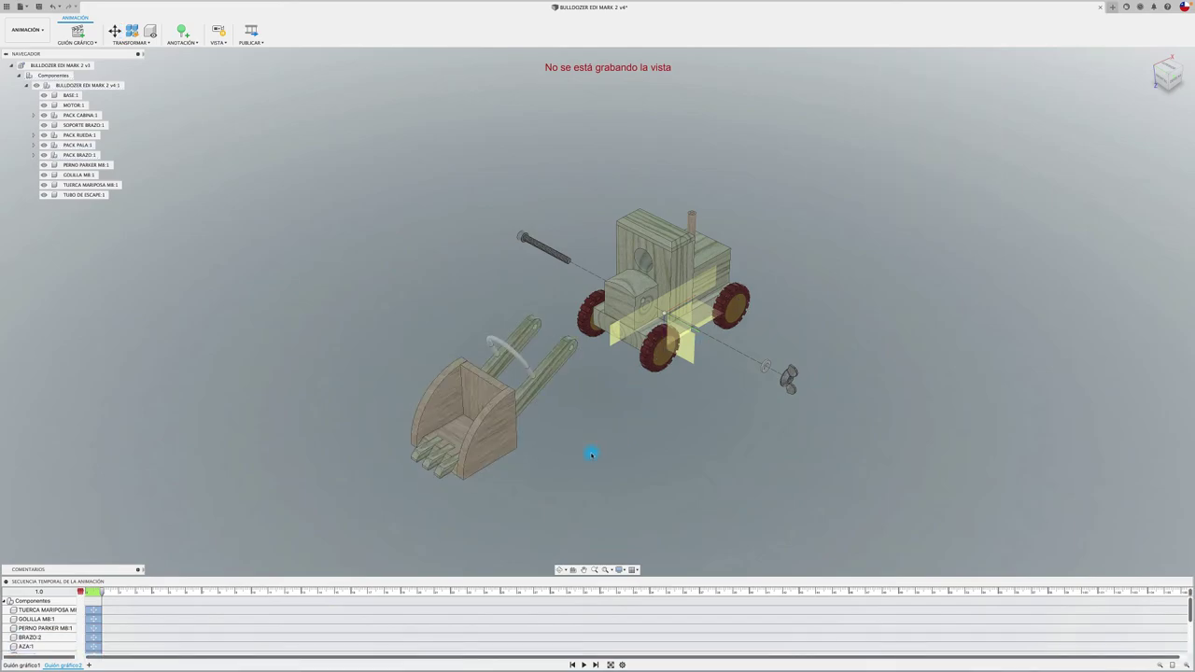
Move the whole PACK PALA:1 bucket to -59.08 mm along X with the motion trail shown
{"action": "left_click", "coordinate": [464, 456]}
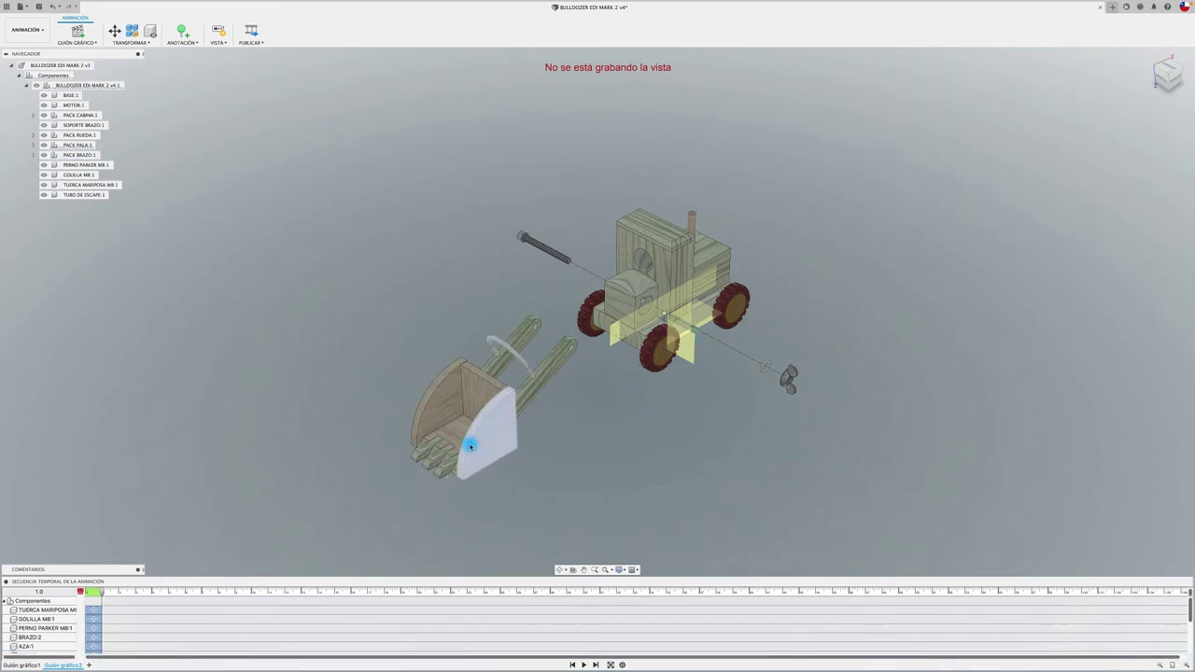
{"action": "left_click", "coordinate": [86, 145]}
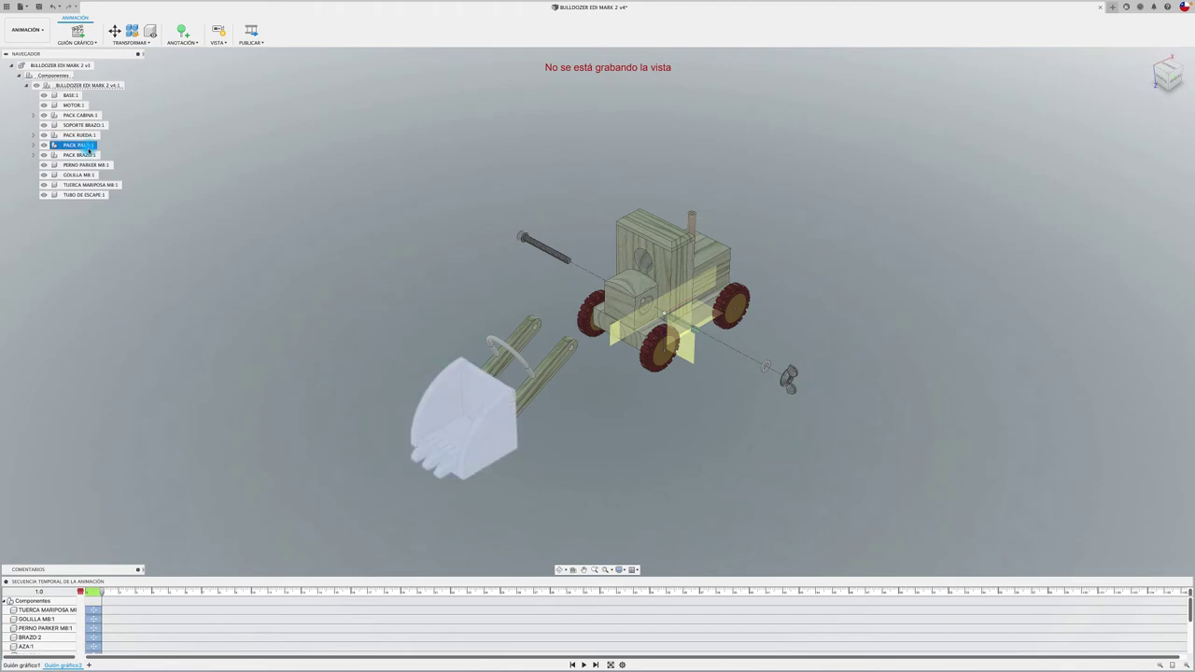
{"action": "key", "text": "m"}
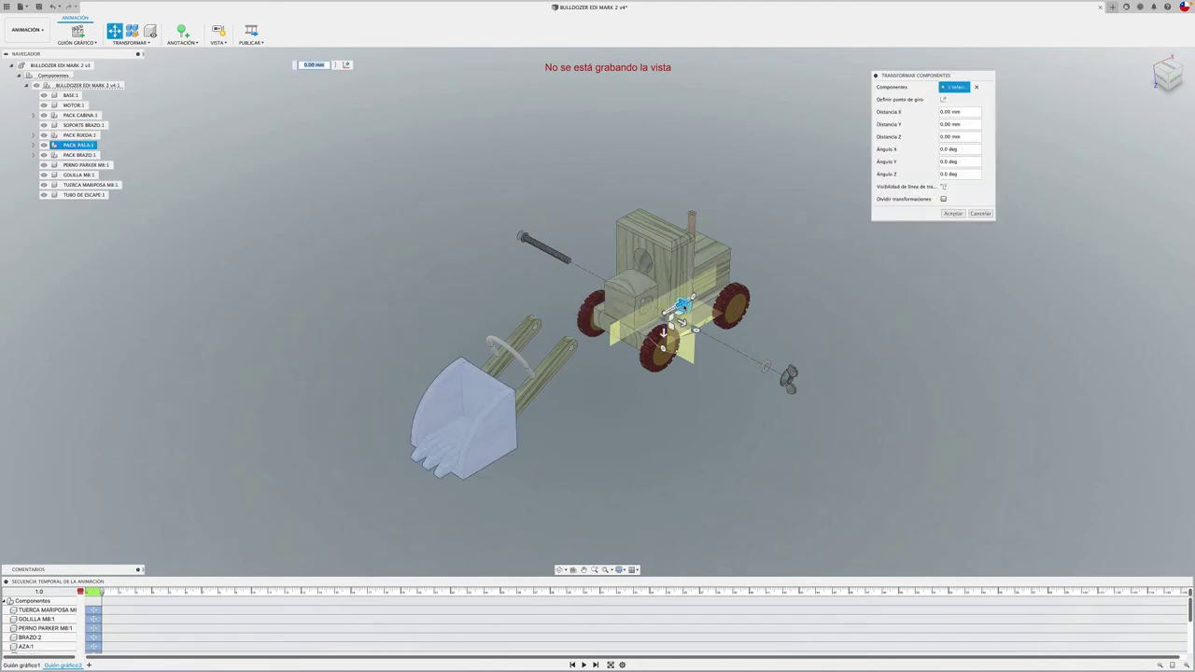
{"action": "left_click_drag", "start_coordinate": [680, 315], "coordinate": [647, 323]}
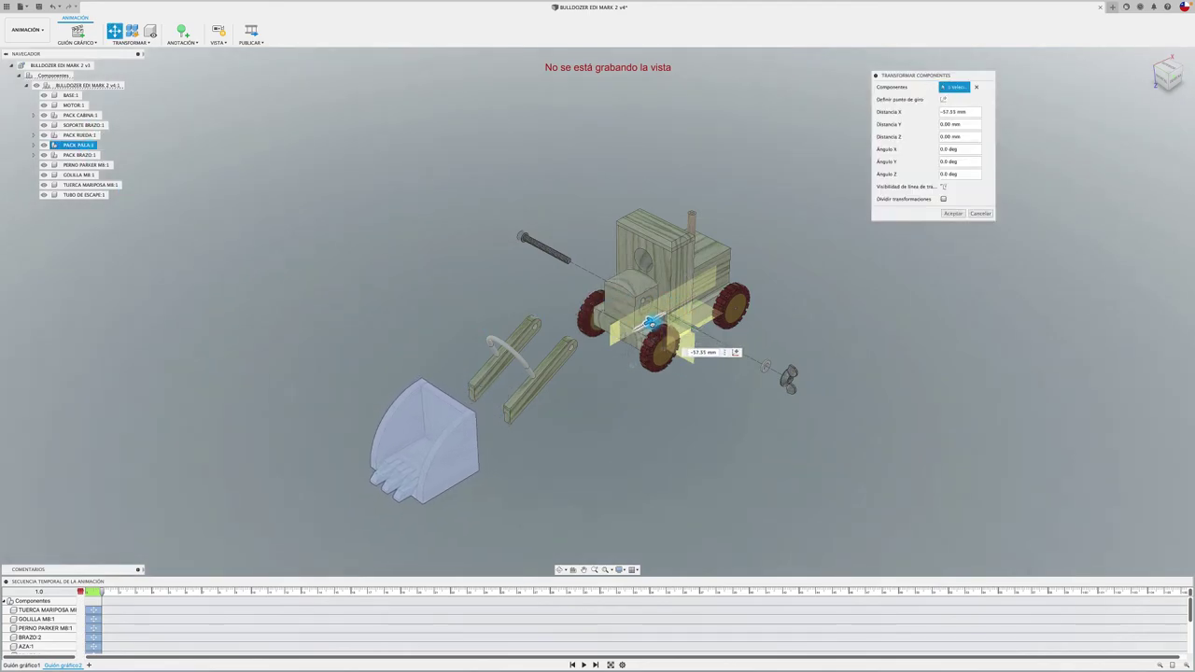
{"action": "left_click", "coordinate": [943, 187]}
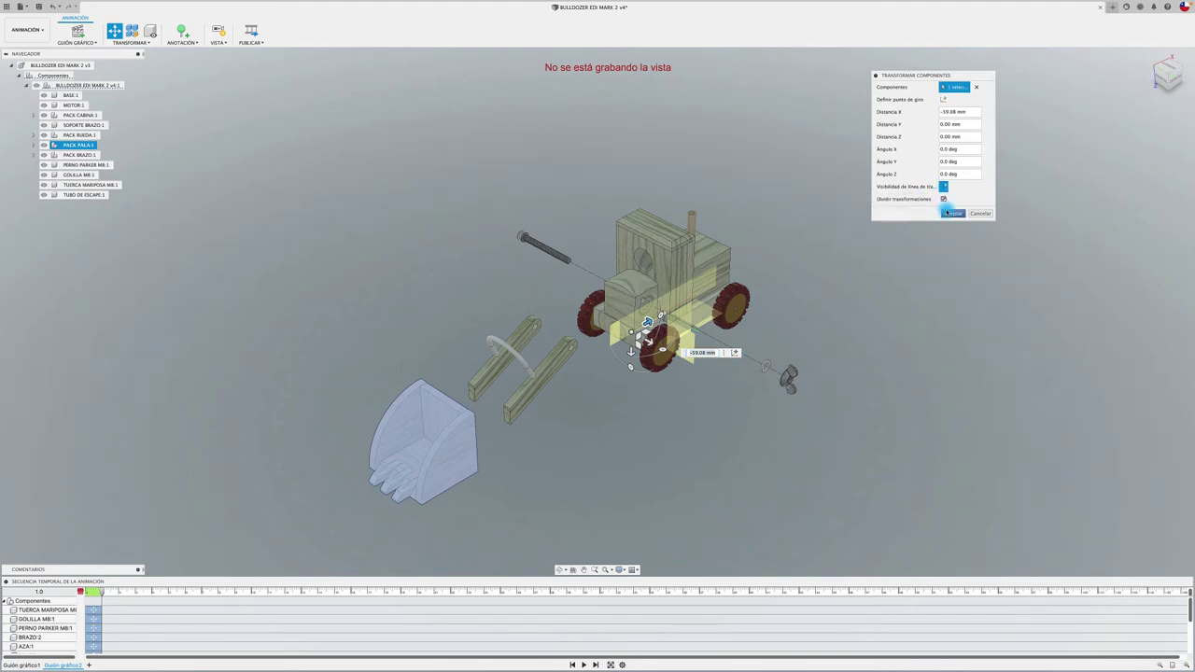
{"action": "left_click", "coordinate": [953, 213]}
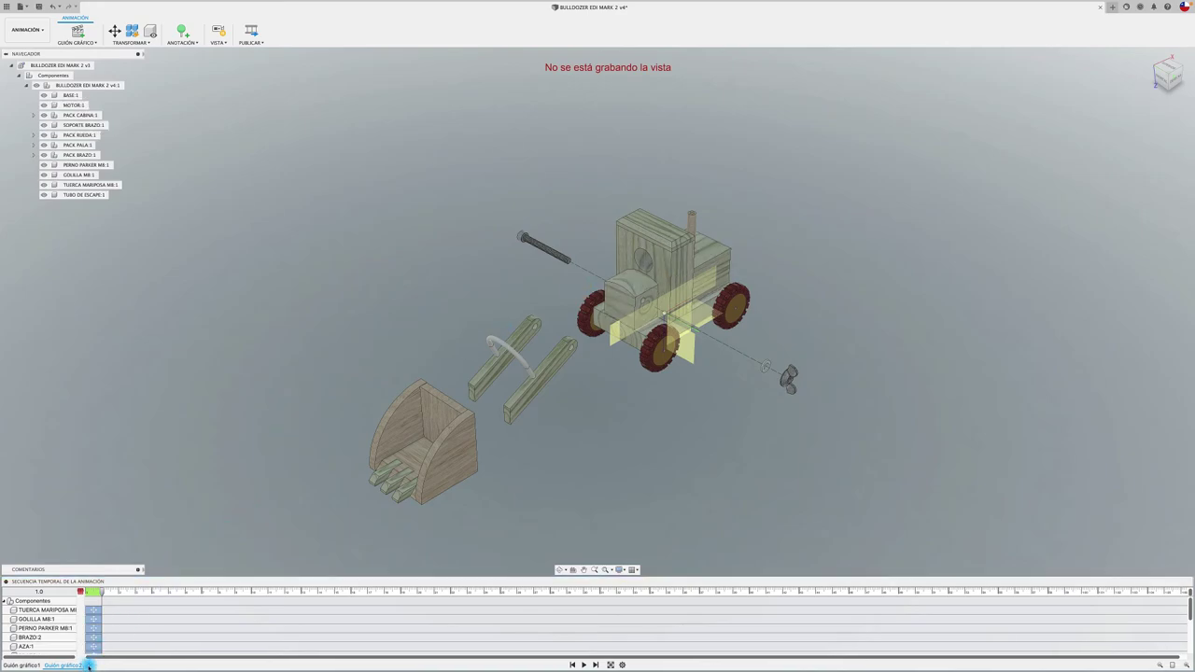
Add Guión gráfico3 and lift the roof, cabin, engine and exhaust above the chassis
{"action": "left_click", "coordinate": [89, 665]}
{"action": "left_click", "coordinate": [961, 125]}
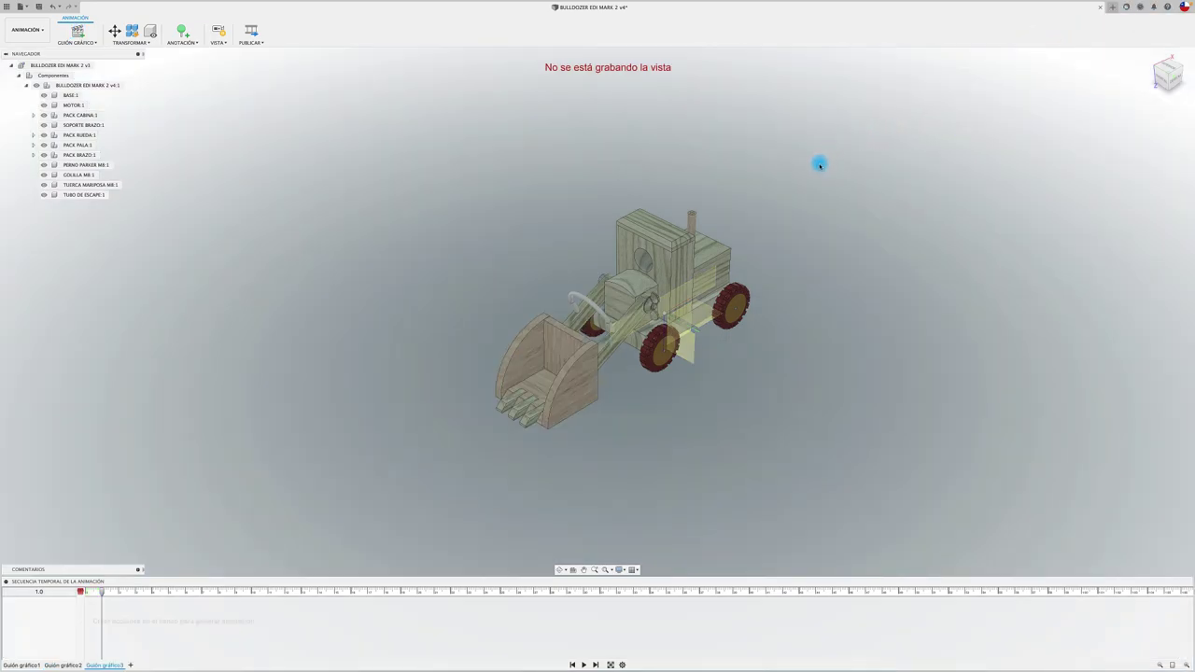
{"action": "left_click", "coordinate": [656, 234]}
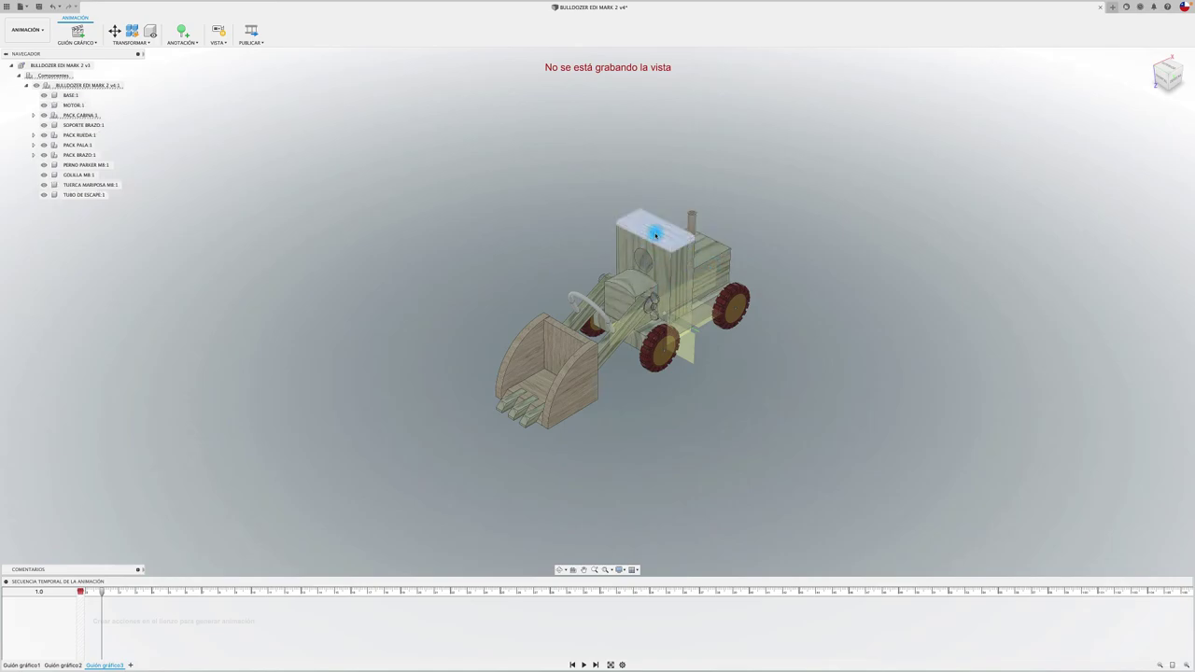
{"action": "left_click", "coordinate": [659, 250]}
{"action": "left_click", "coordinate": [716, 256], "text": "ctrl"}
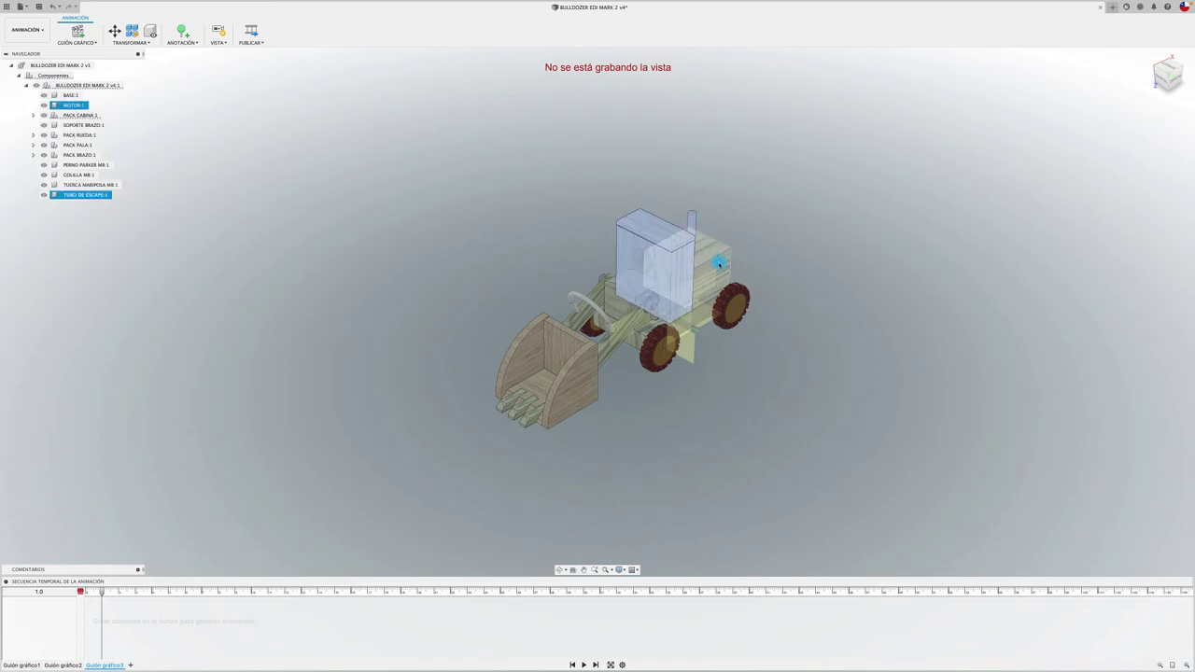
{"action": "key", "text": "m"}
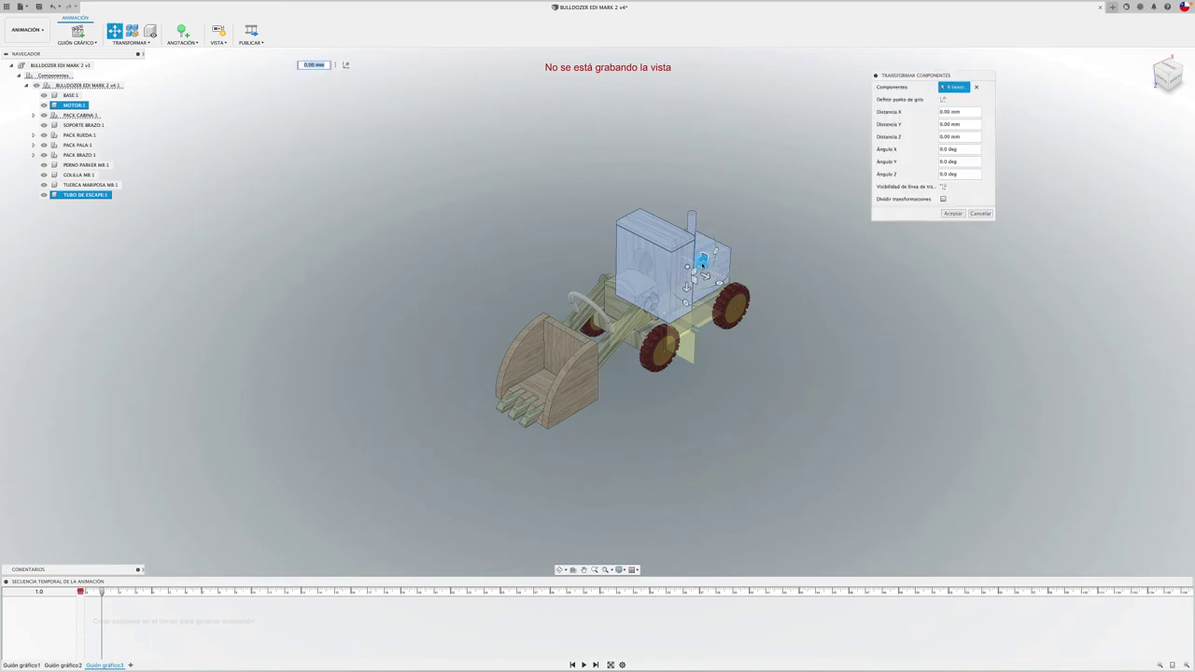
{"action": "left_click_drag", "start_coordinate": [687, 286], "coordinate": [690, 196]}
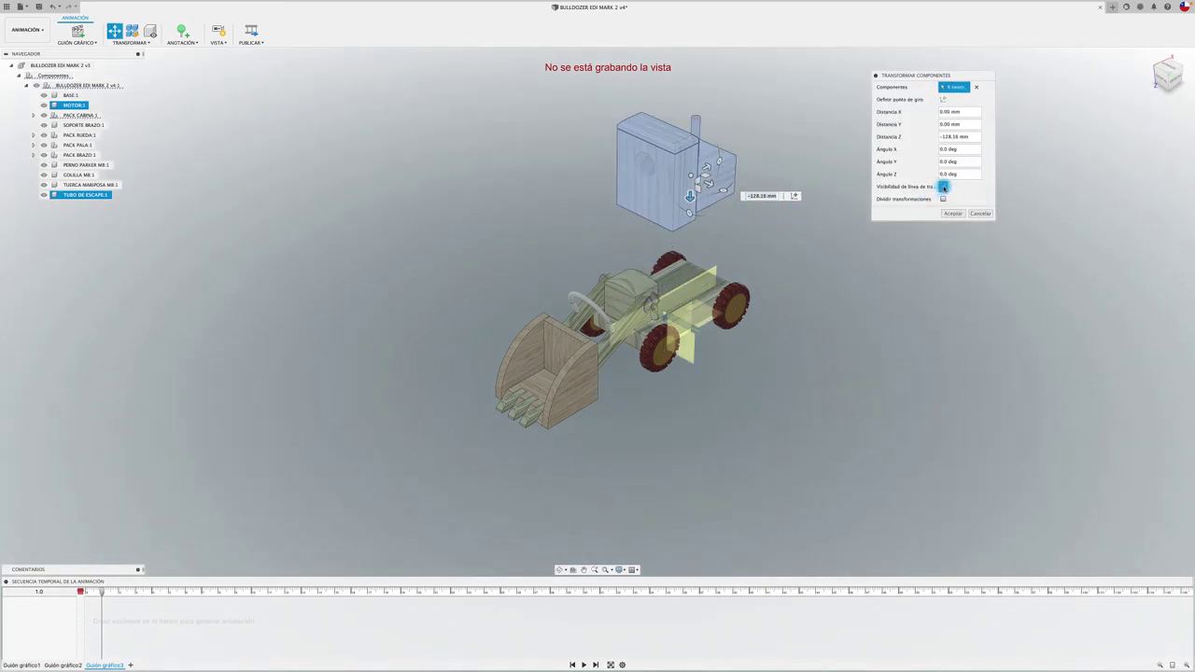
{"action": "left_click", "coordinate": [952, 213]}
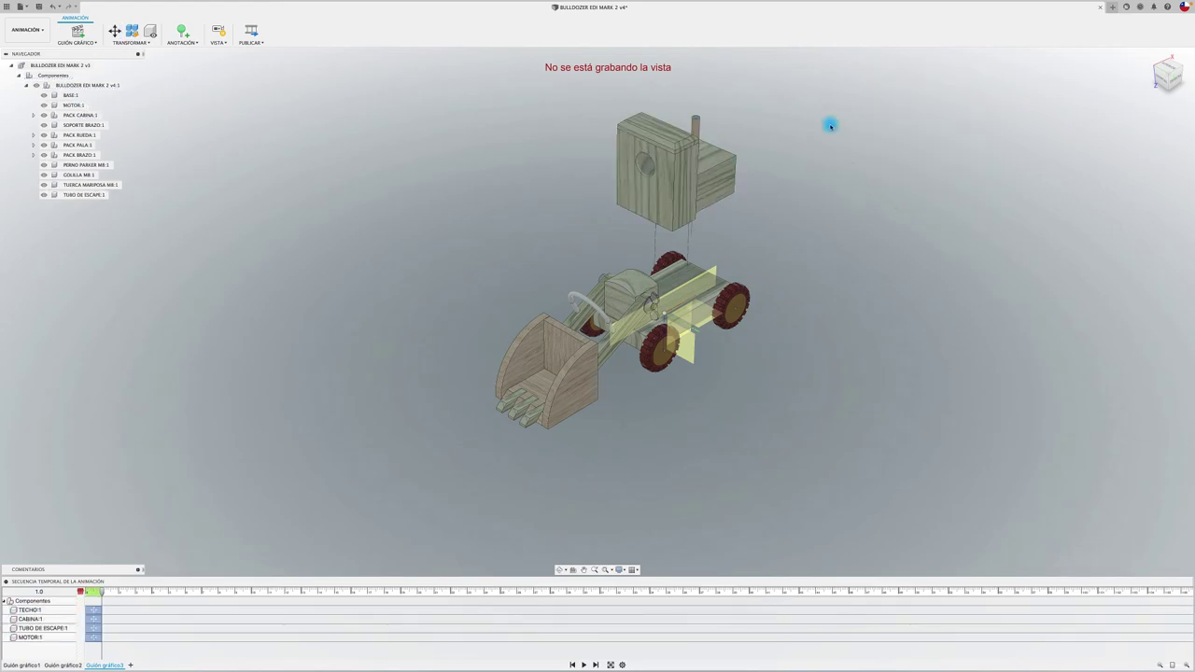
Raise the roof a further -81.31 mm above the cabin
{"action": "left_click", "coordinate": [637, 127]}
{"action": "key", "text": "m"}
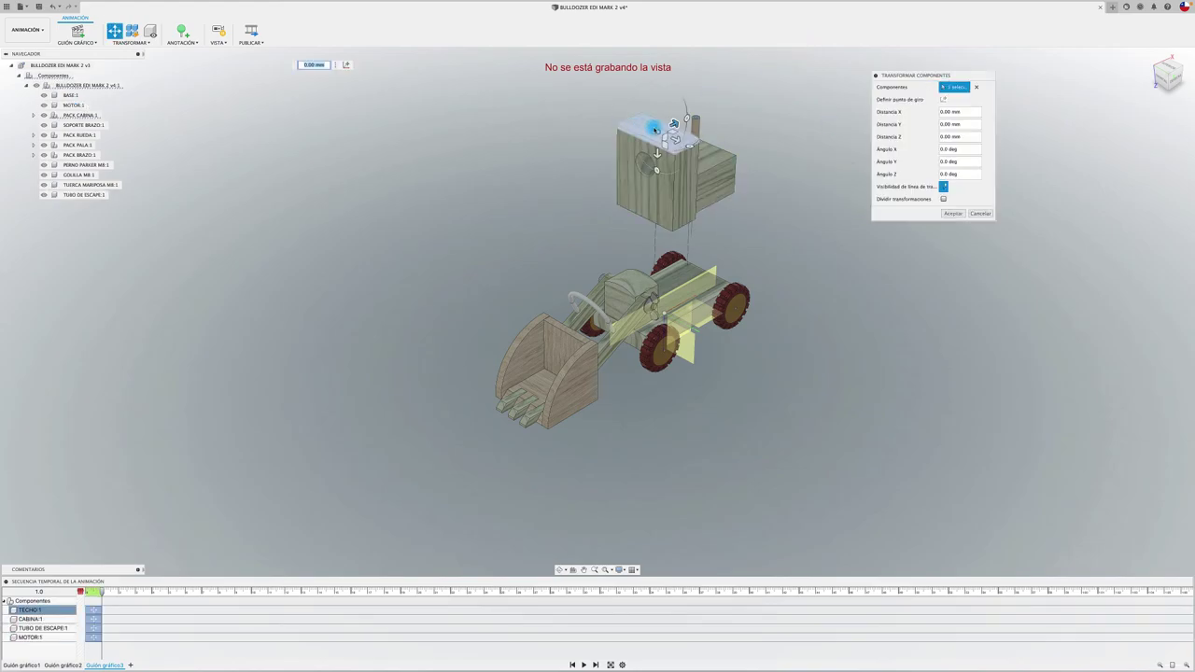
{"action": "left_click_drag", "start_coordinate": [659, 149], "coordinate": [657, 97]}
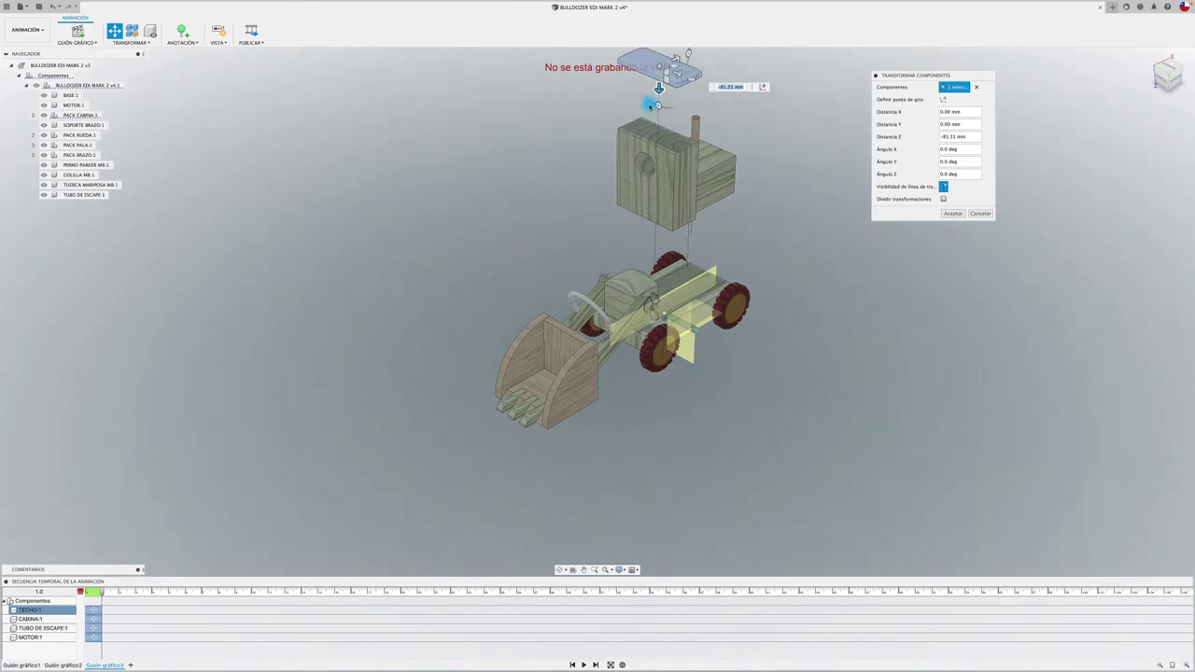
{"action": "scroll", "coordinate": [852, 140], "scroll_direction": "up", "scroll_amount": 1}
{"action": "scroll", "coordinate": [854, 141], "scroll_direction": "up", "scroll_amount": 2}
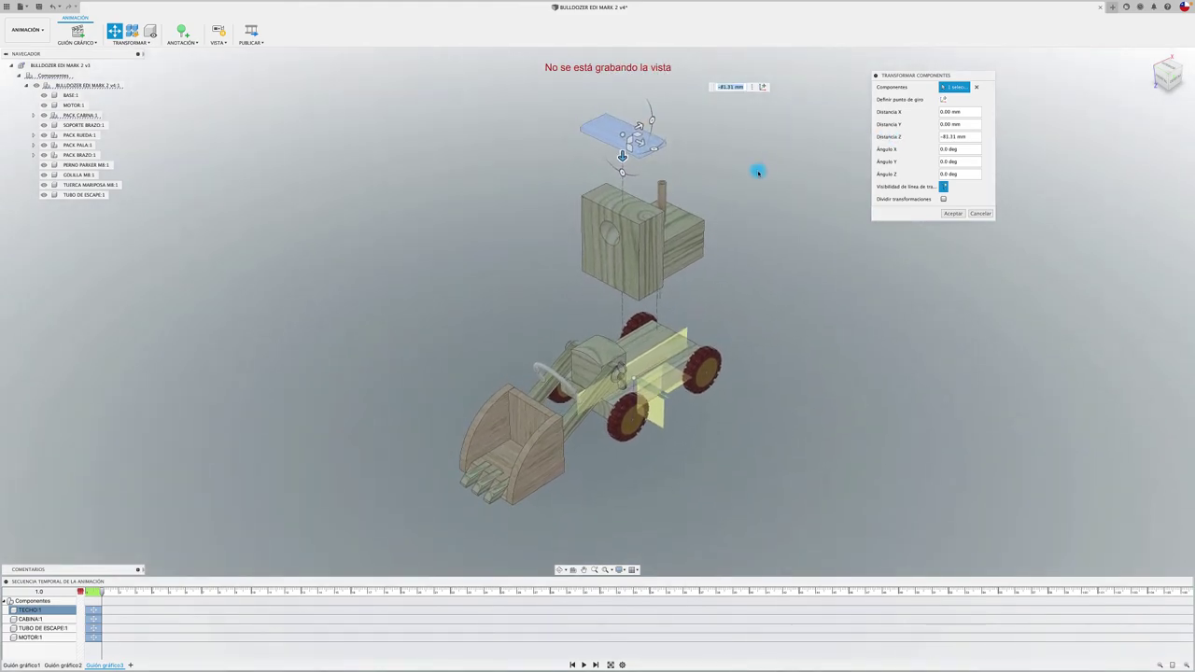
{"action": "left_click", "coordinate": [952, 214]}
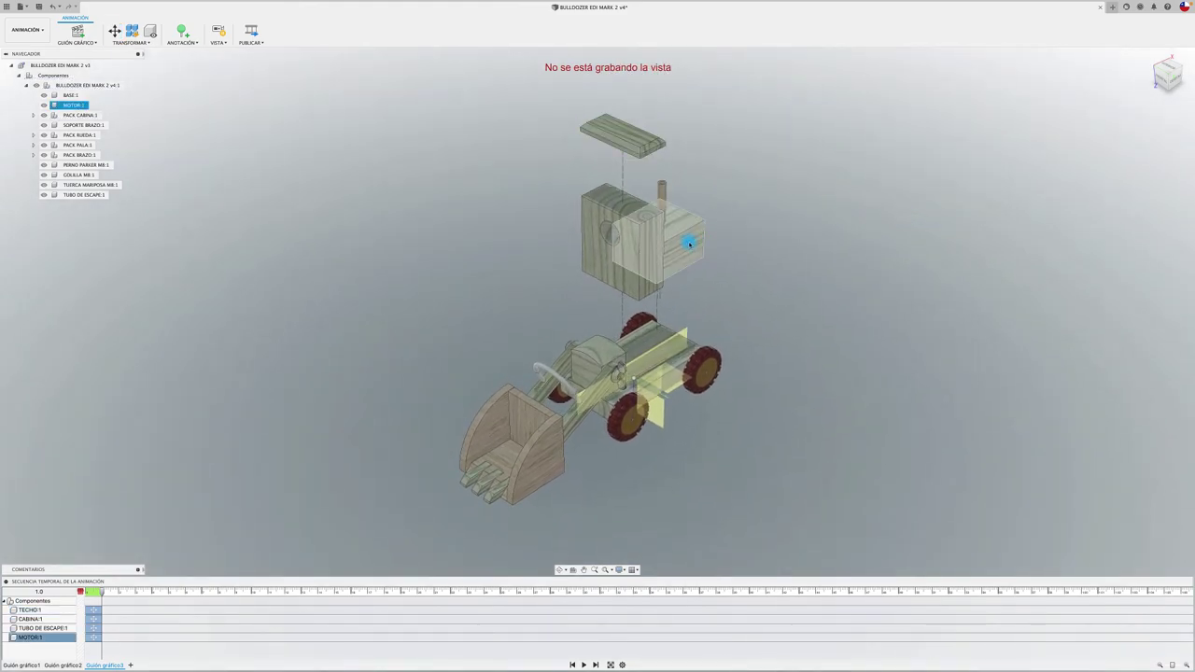
Move MOTOR:1 and TUBO DE ESCAPE:1 121.56 mm sideways beside the cab
{"action": "left_click", "coordinate": [687, 240]}
{"action": "left_click", "coordinate": [664, 194]}
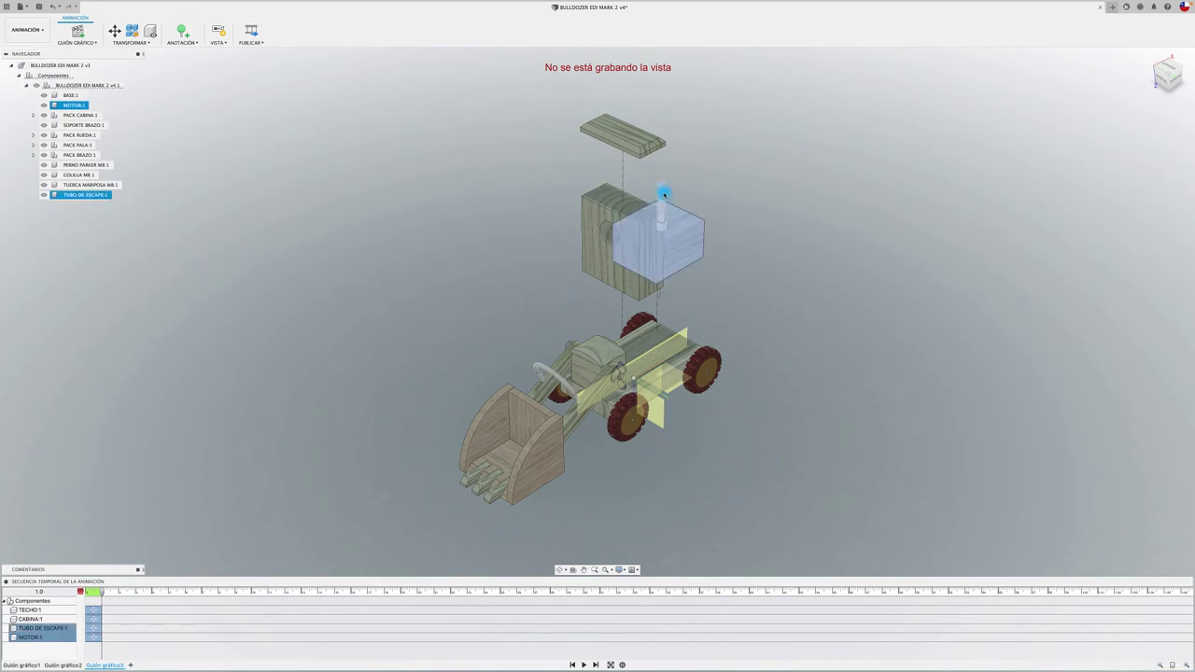
{"action": "key", "text": "m"}
{"action": "left_click_drag", "start_coordinate": [664, 197], "coordinate": [746, 157]}
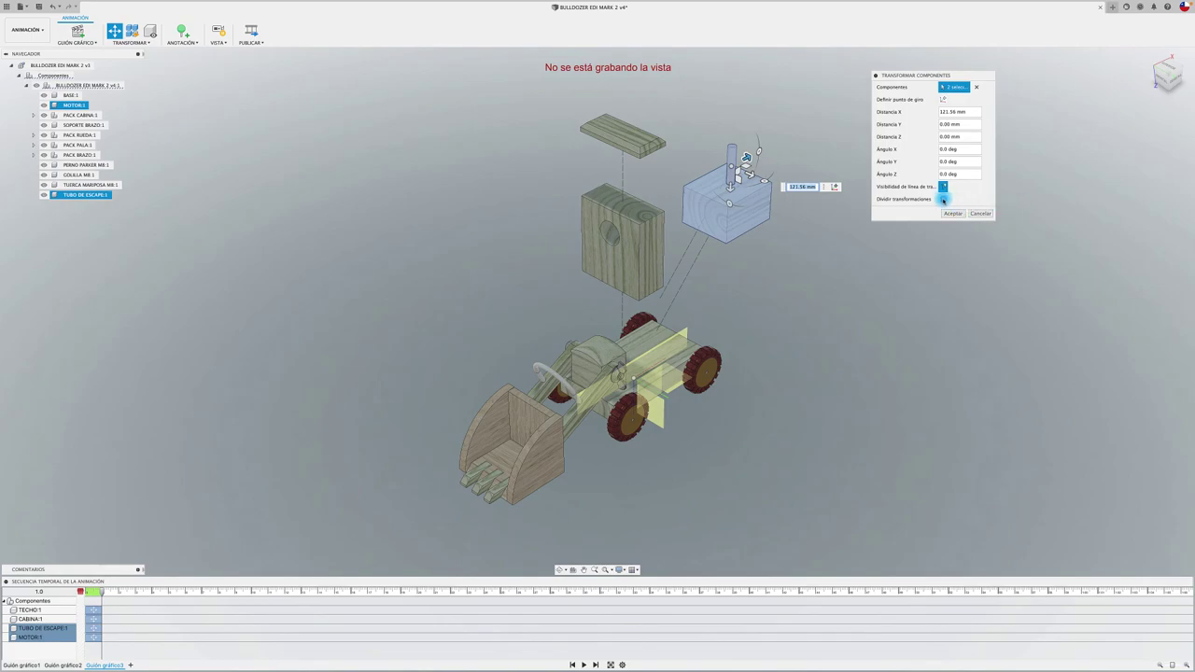
{"action": "left_click", "coordinate": [952, 213]}
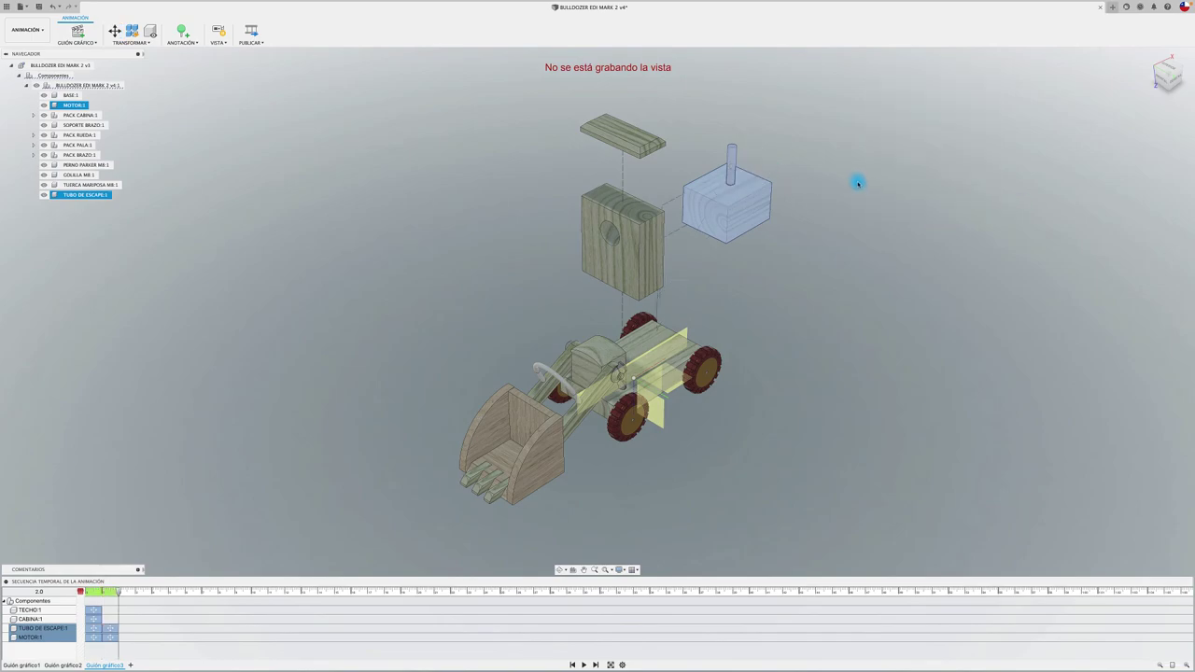
Lift the exhaust pipe -79.28 mm above the engine
{"action": "left_click", "coordinate": [728, 163]}
{"action": "key", "text": "m"}
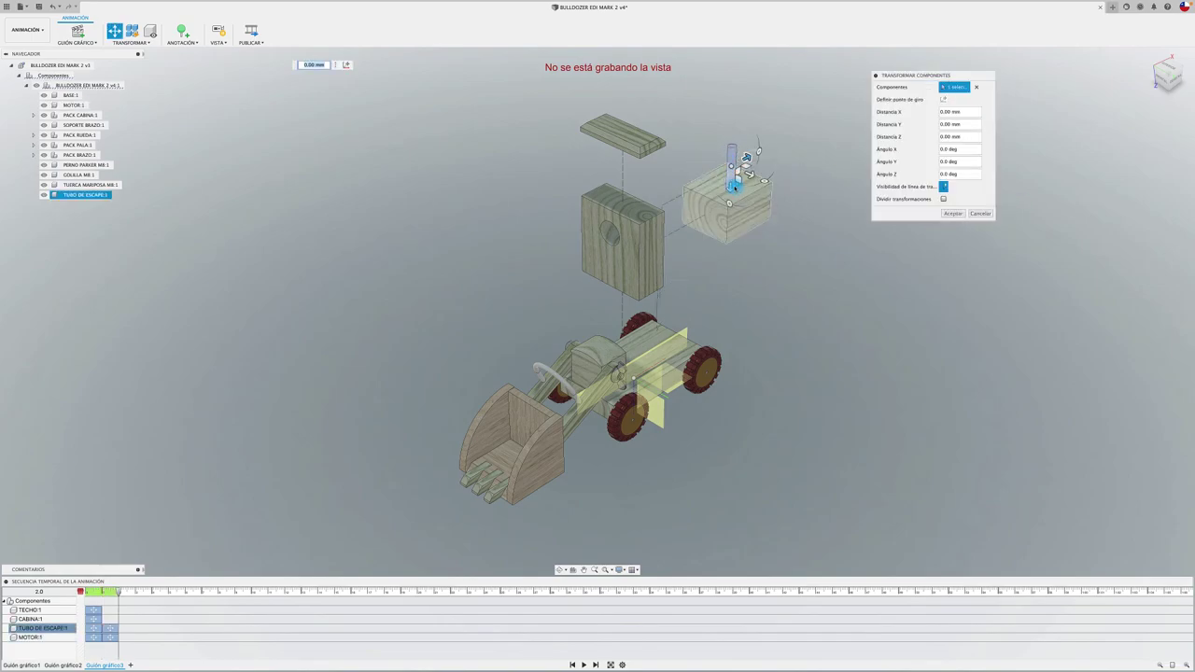
{"action": "left_click_drag", "start_coordinate": [730, 184], "coordinate": [733, 128]}
{"action": "left_click", "coordinate": [952, 213]}
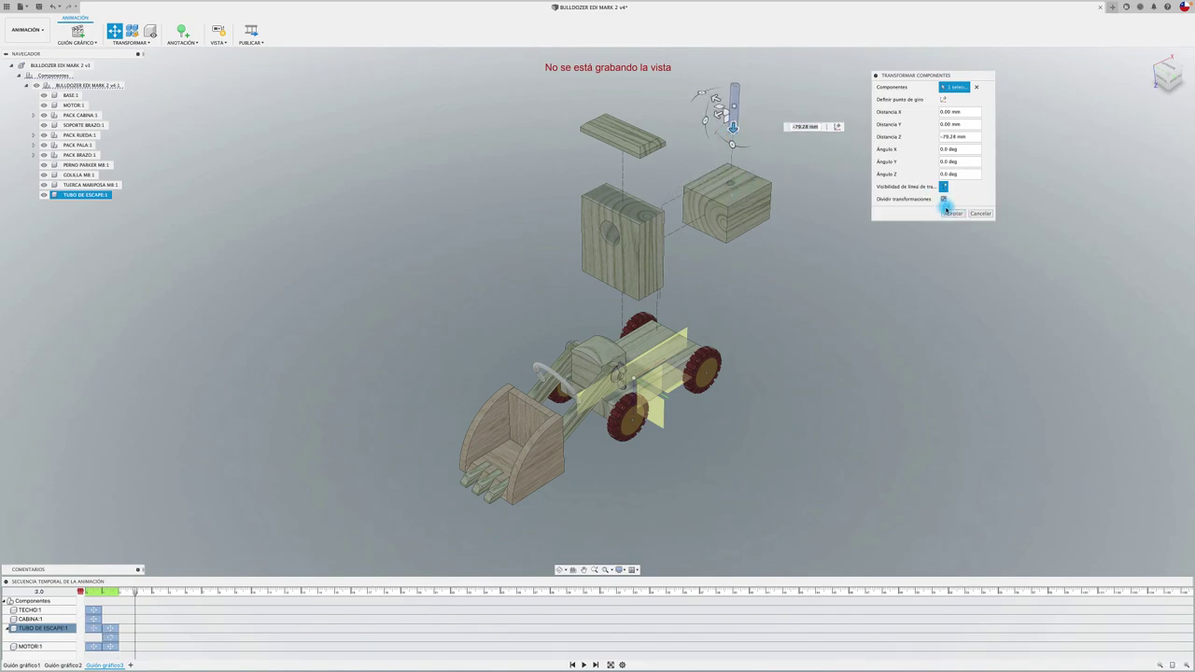
{"action": "left_click", "coordinate": [936, 226]}
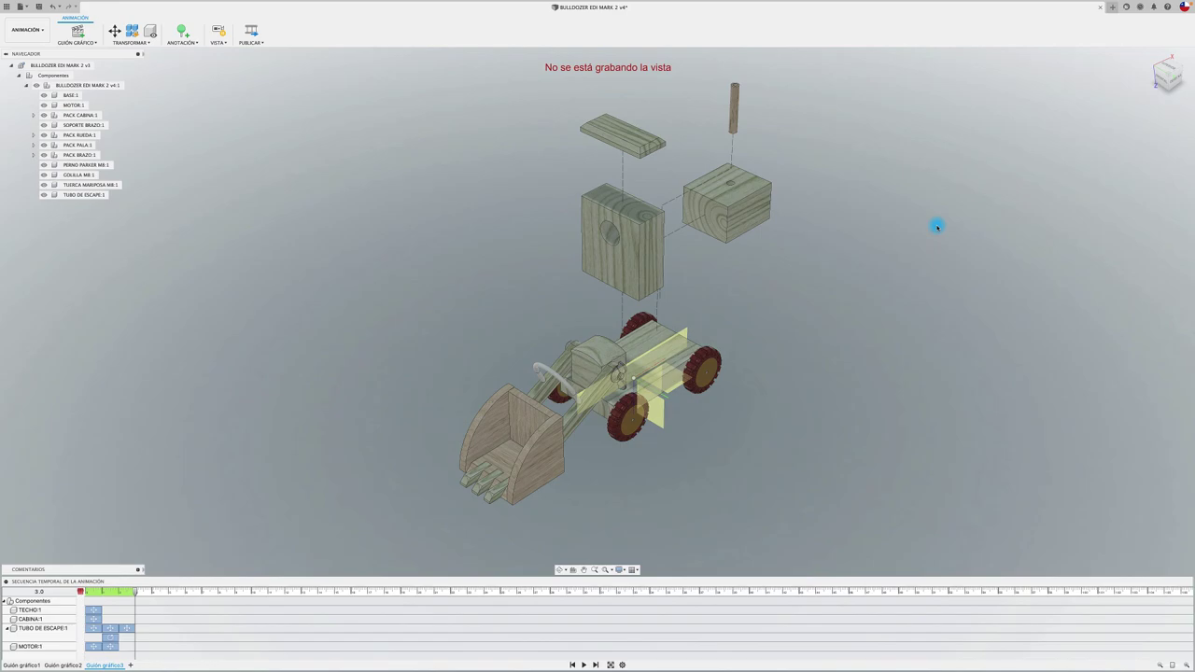
Save a new version, review Guión gráfico1, 2 and 3, then reopen the Save dialog
{"action": "left_click", "coordinate": [38, 7]}
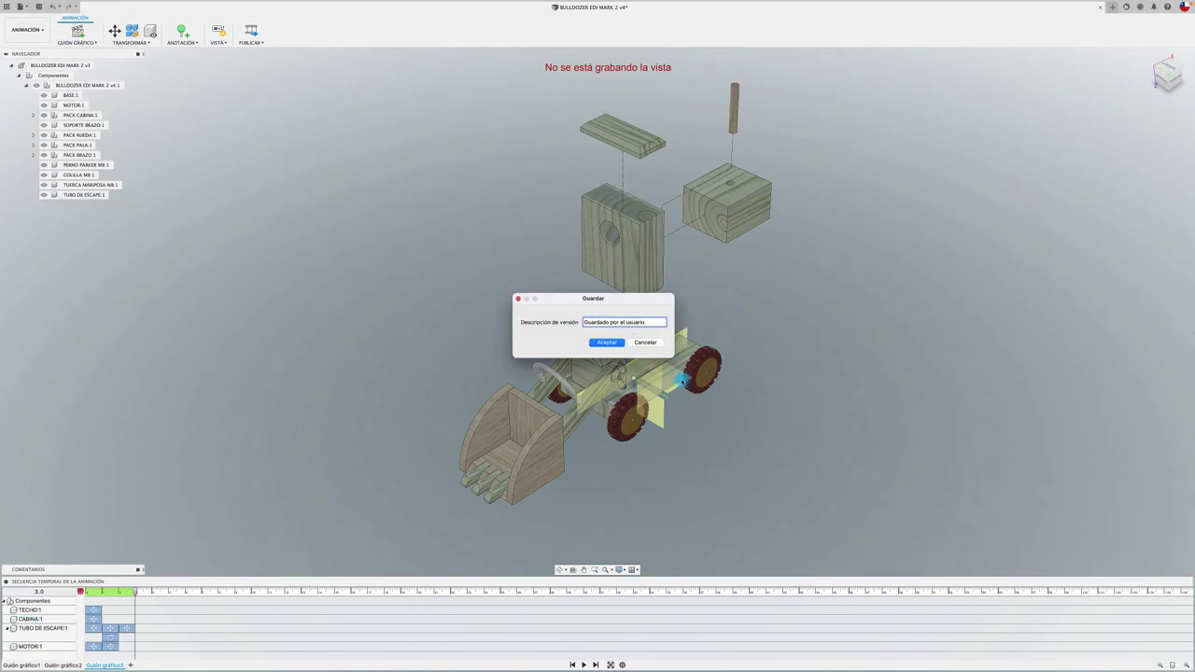
{"action": "left_click", "coordinate": [606, 342]}
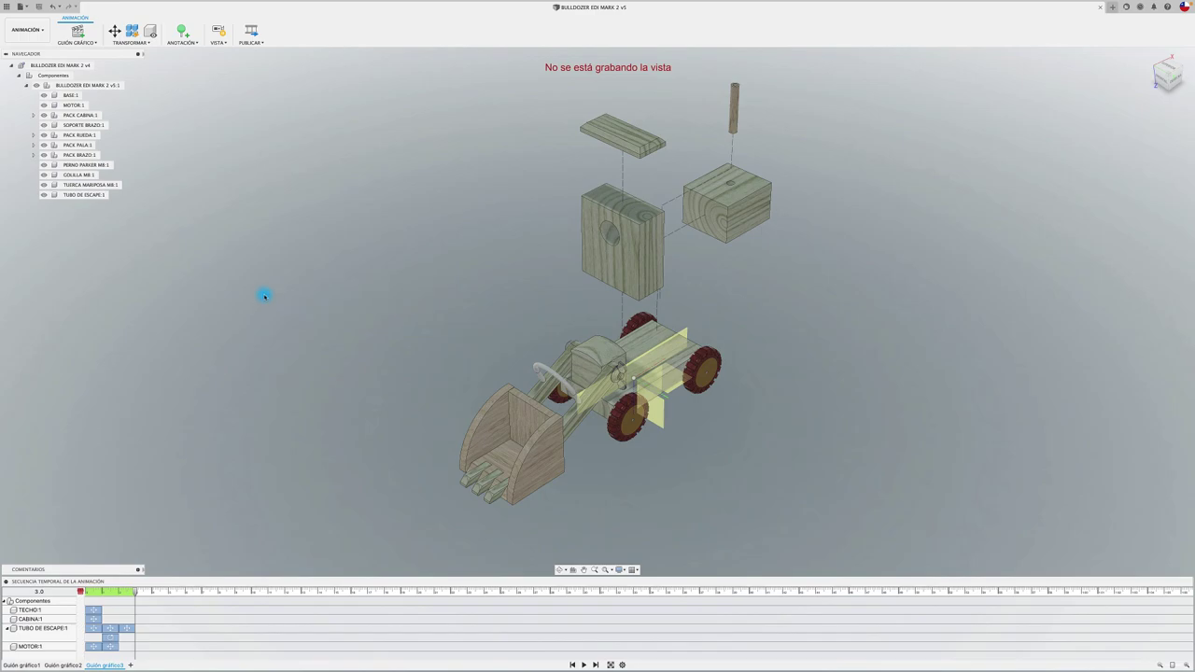
{"action": "left_click", "coordinate": [22, 663]}
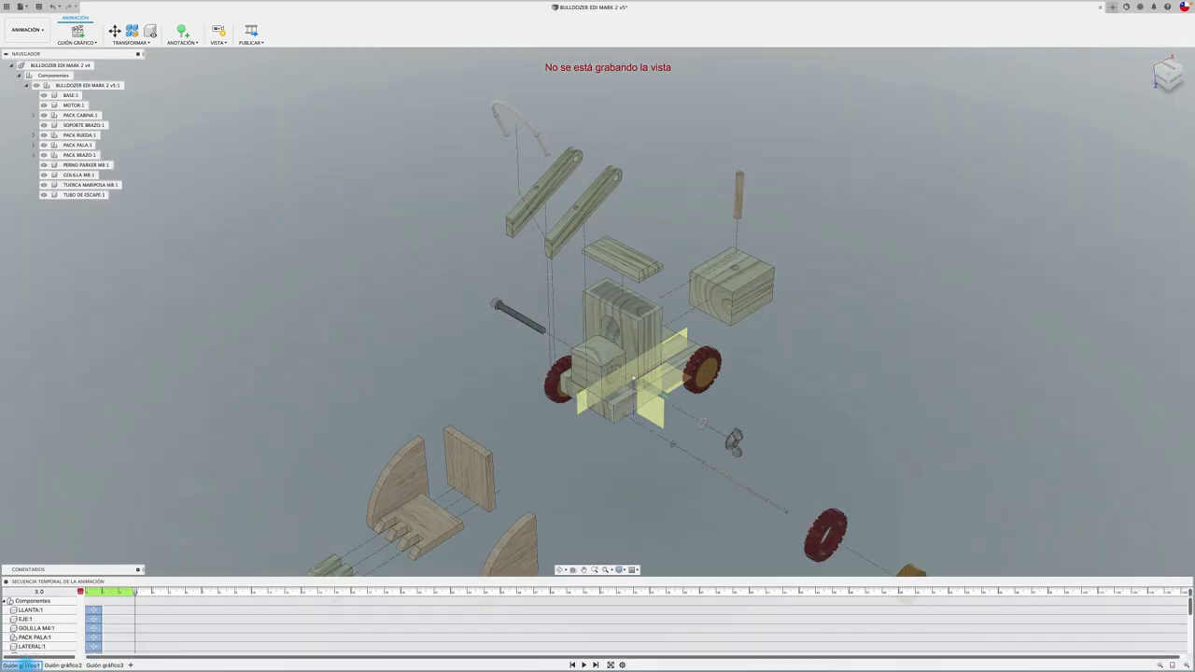
{"action": "left_click", "coordinate": [63, 665]}
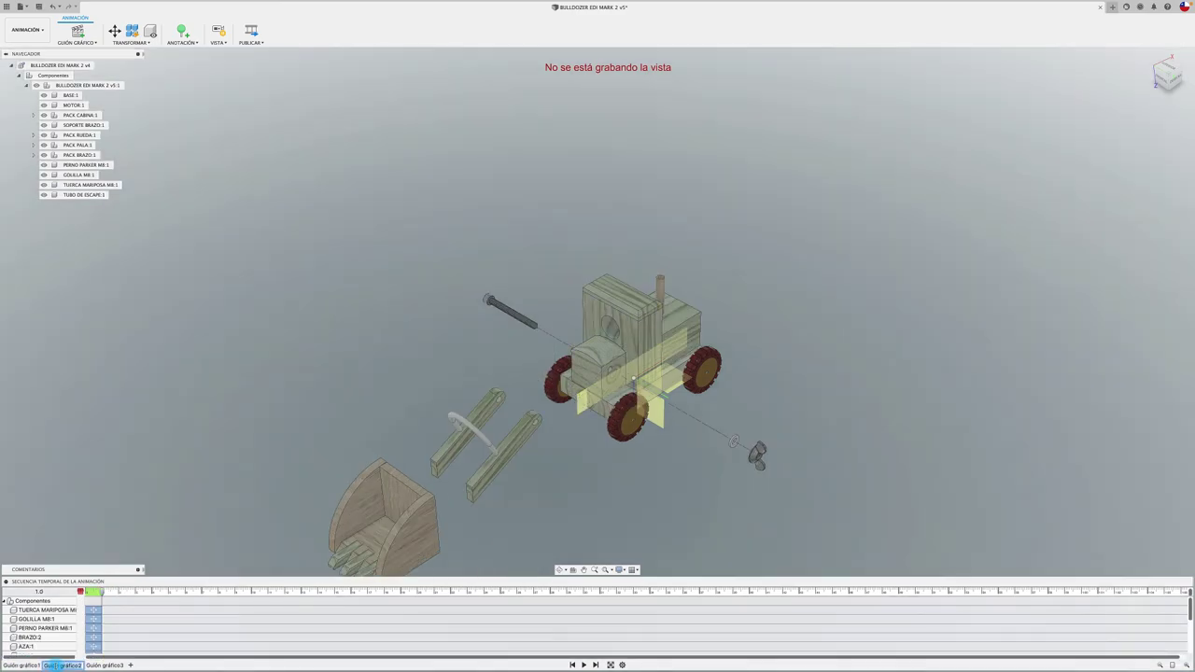
{"action": "left_click", "coordinate": [104, 665]}
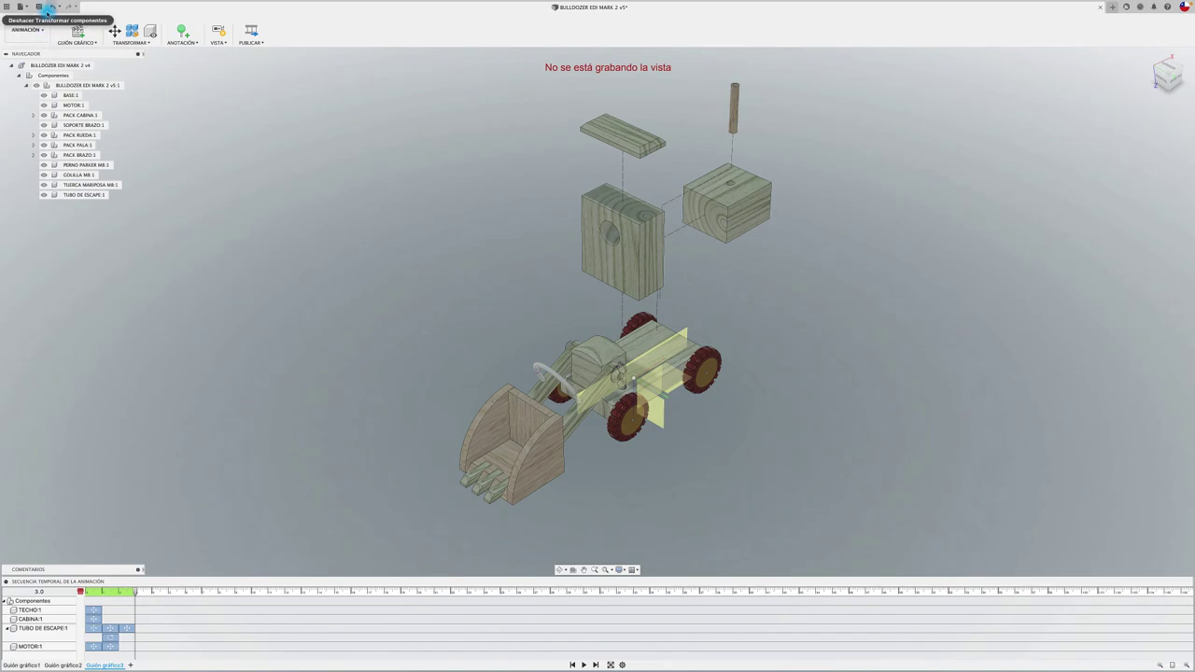
{"action": "left_click", "coordinate": [38, 8]}
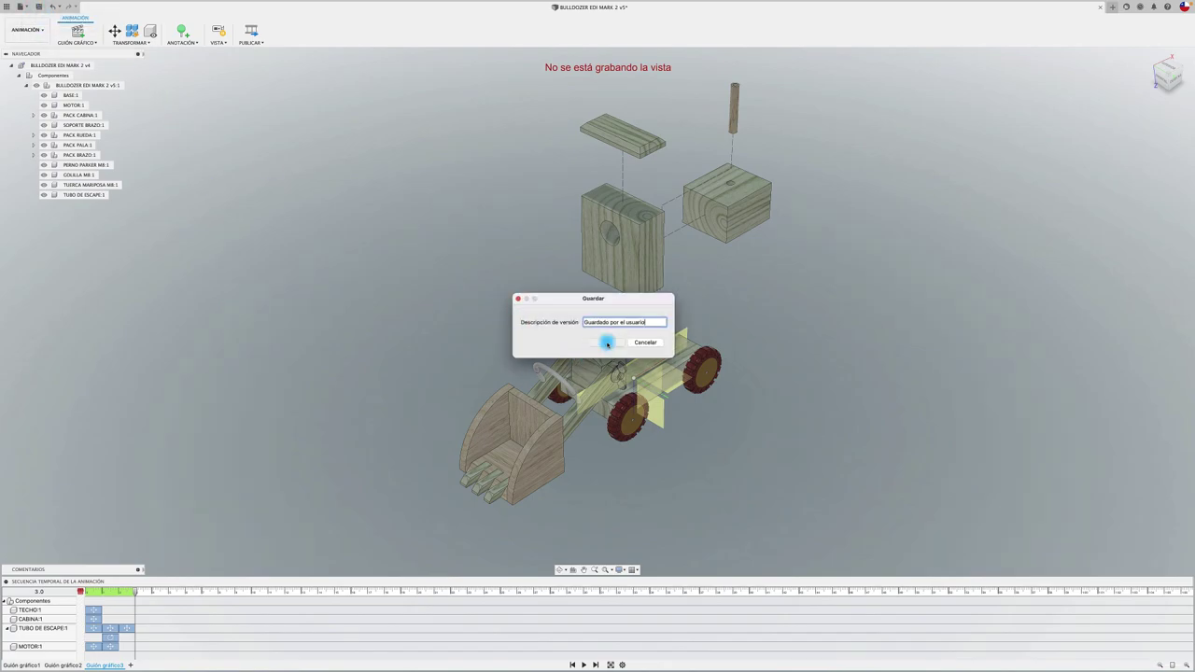